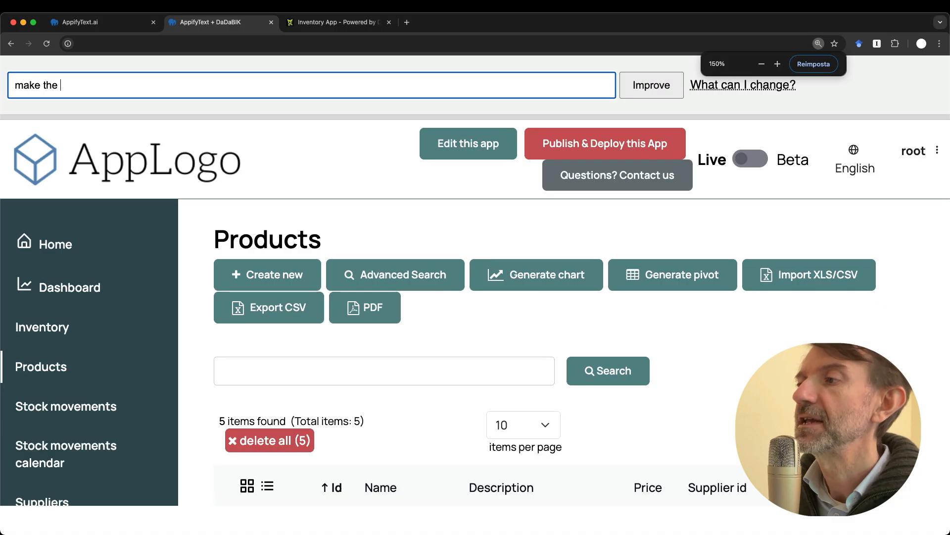
Submit the change request 'make the SKU field a barcode'
type("SKU field a barcode")
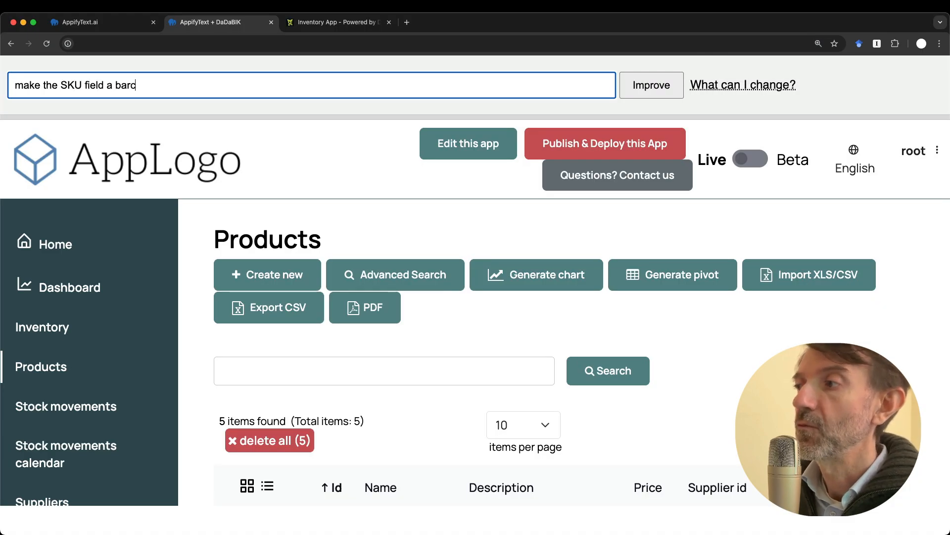
key("Return")
key("super+minus")
key("super+minus")
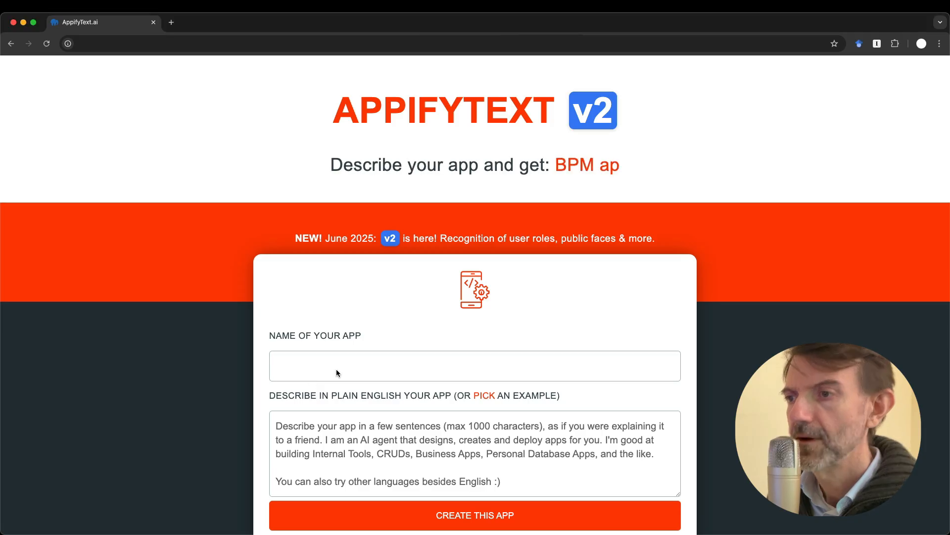
Name the new app 'Inventory App' and describe it as 'Build an inventory management app'
left_click(337, 372)
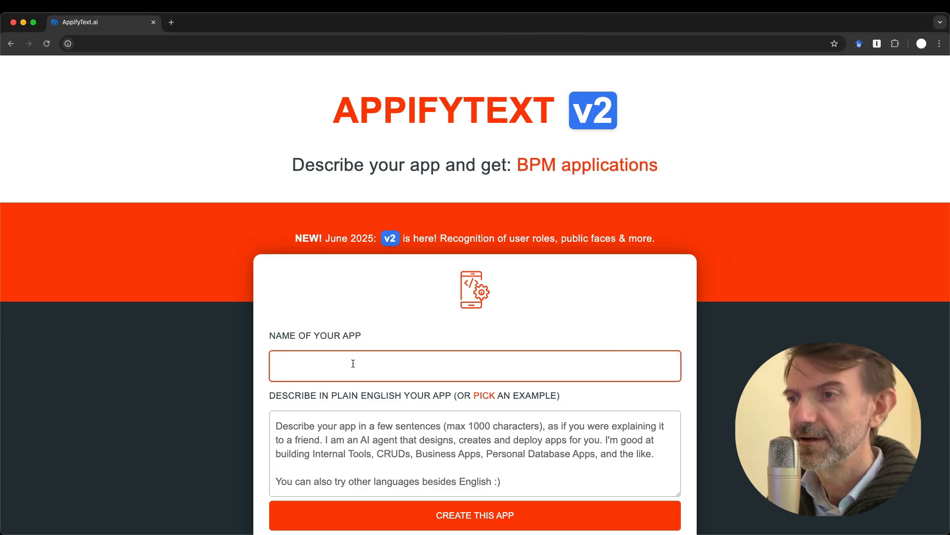
type("Inventory App")
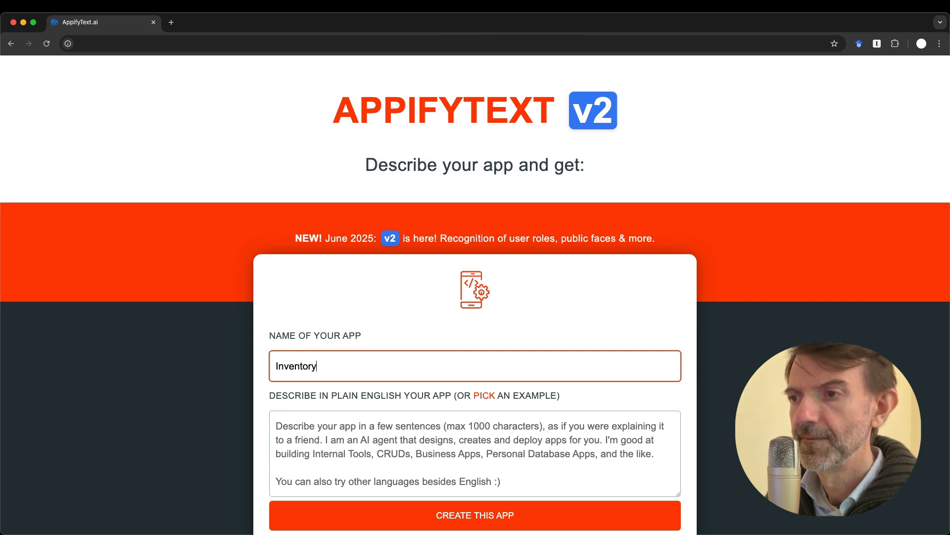
key("Tab")
type("B")
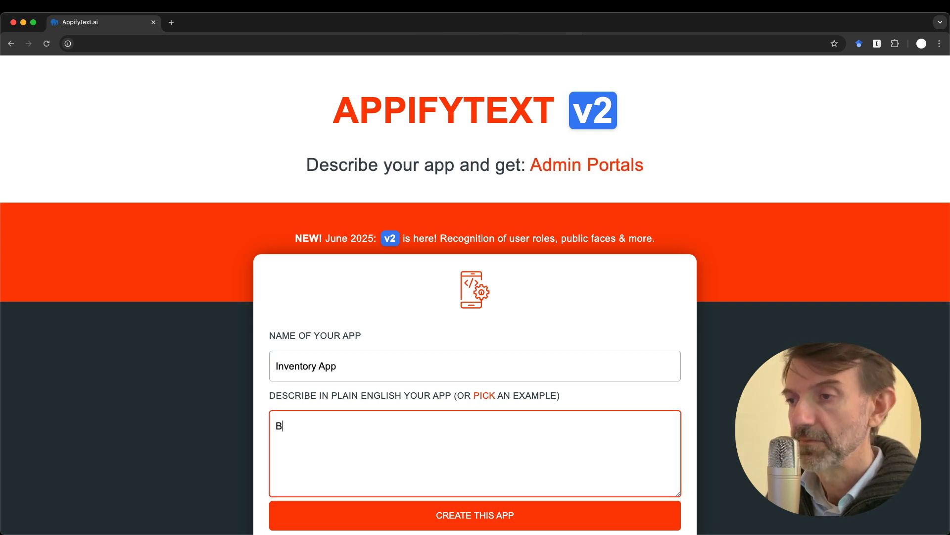
type("uild")
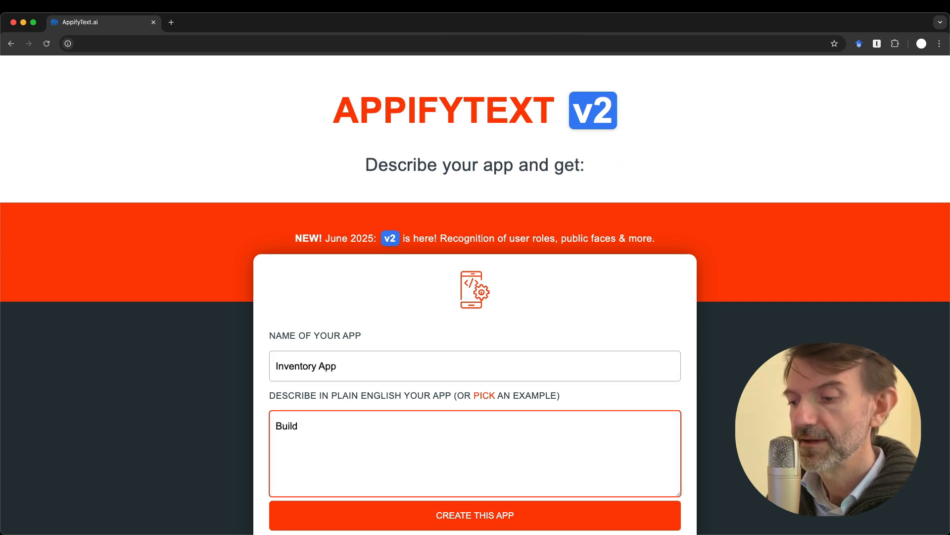
type(" an inve")
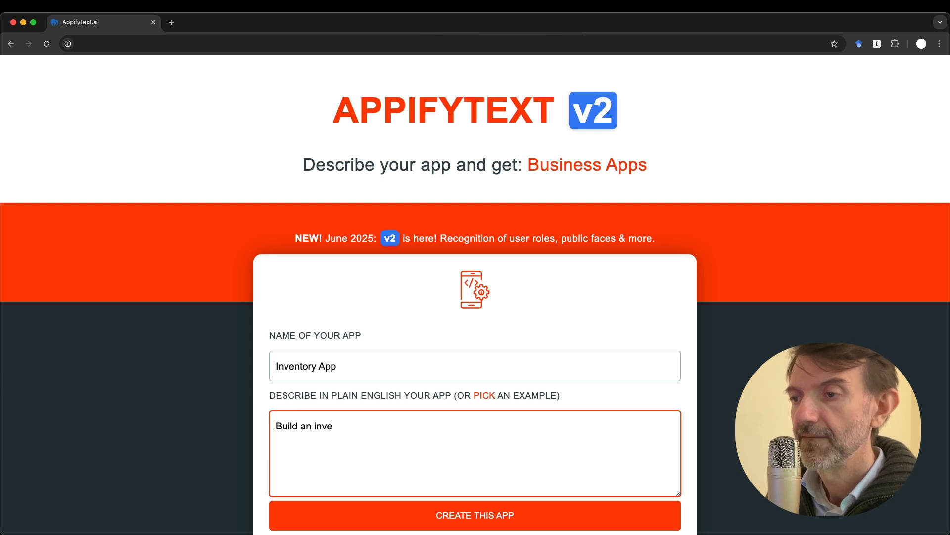
type("ntory mana")
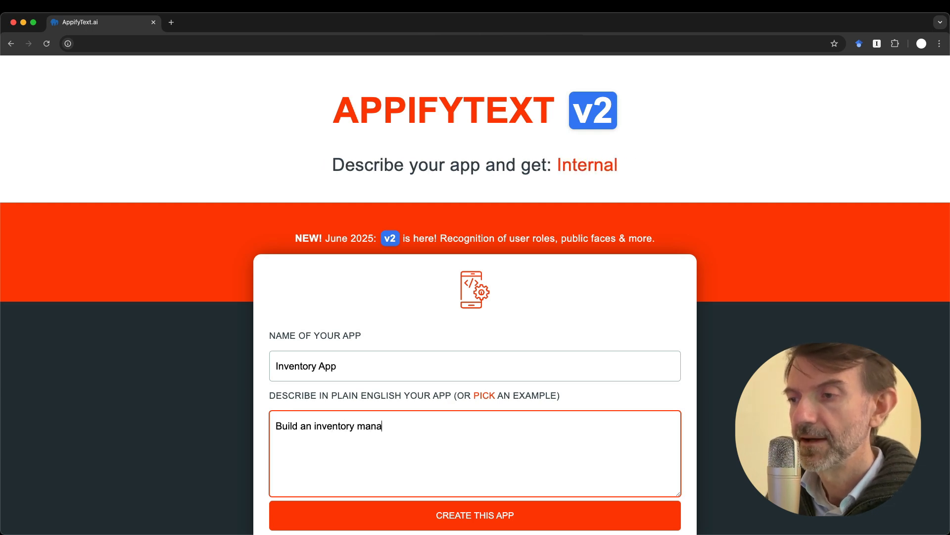
type("gement app")
Create the Inventory App and run it
scroll(500, 367, "down", 3)
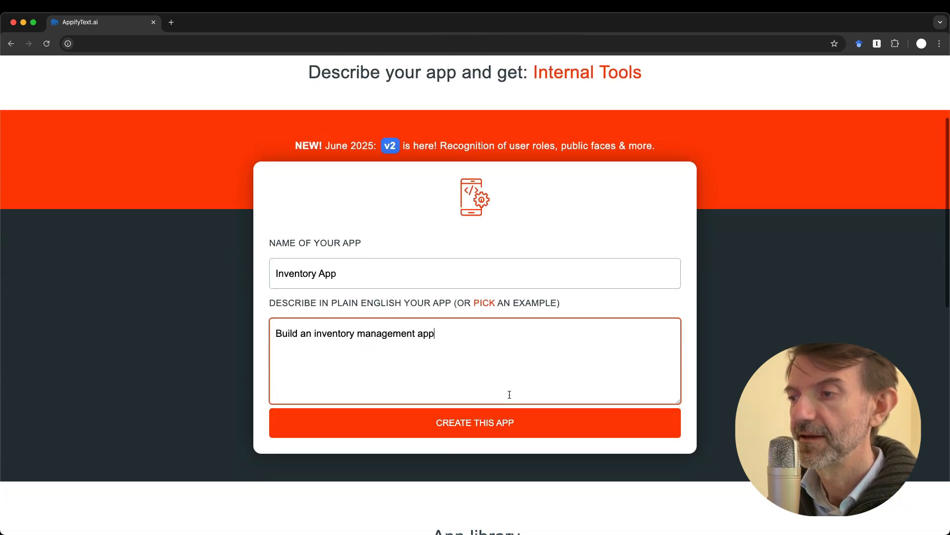
scroll(486, 422, "down", 2)
left_click(503, 344)
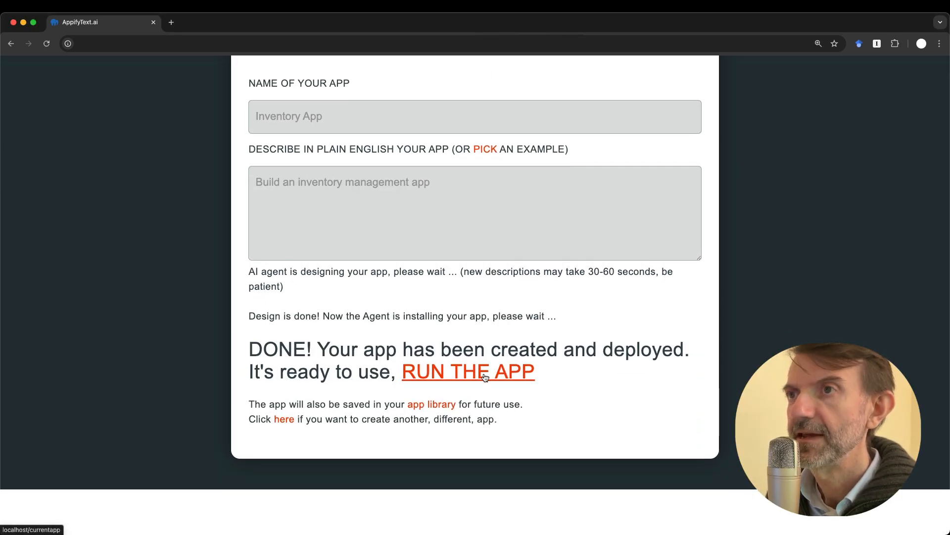
left_click(483, 373)
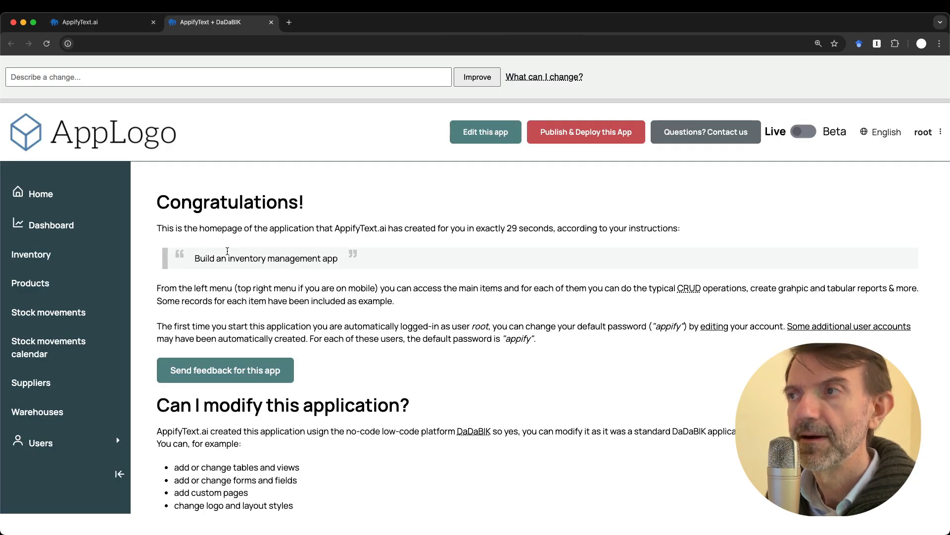
Browse the Dashboard, Inventory, Products, Stock movements list and calendar pages
left_click(73, 230)
left_click(34, 255)
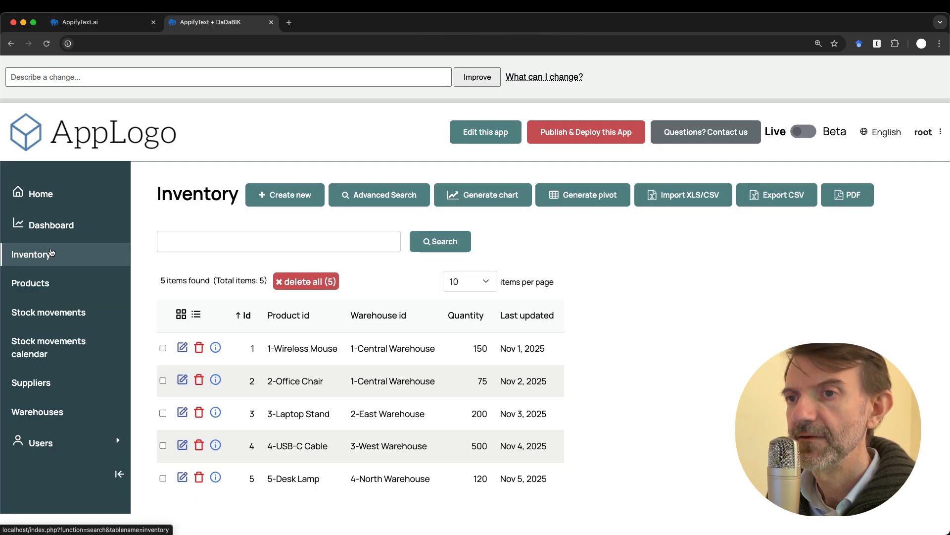
left_click(42, 285)
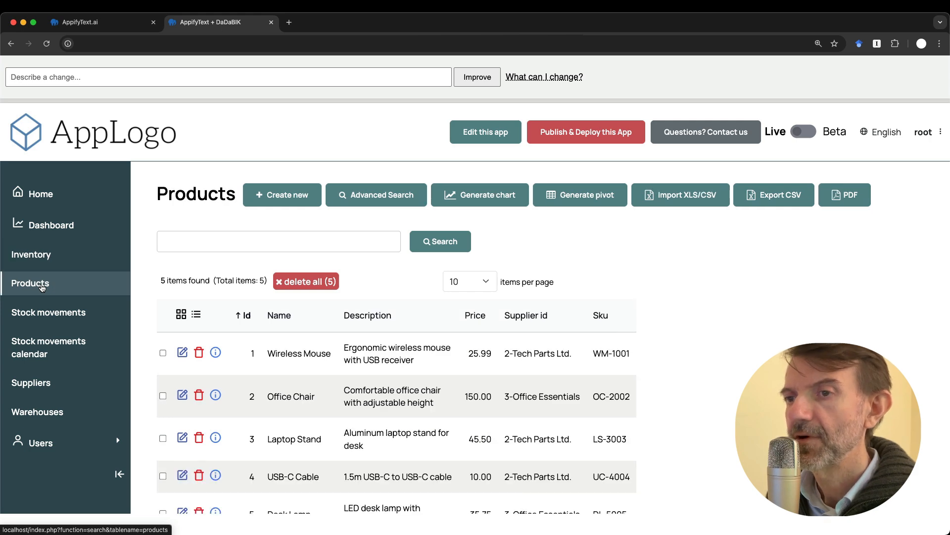
left_click(44, 315)
left_click(42, 352)
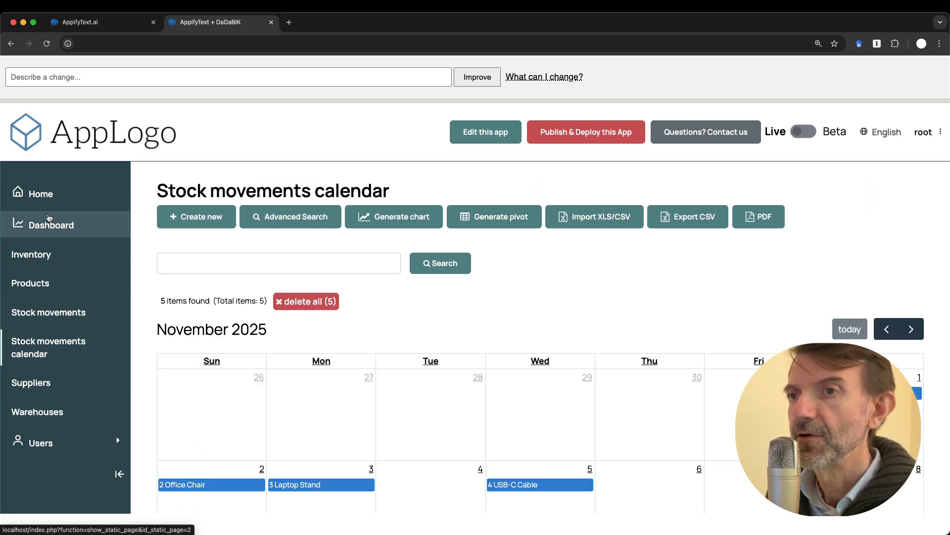
Return via Home to the Products list and open the app's DEV AREA in a new tab
left_click(43, 200)
left_click(40, 284)
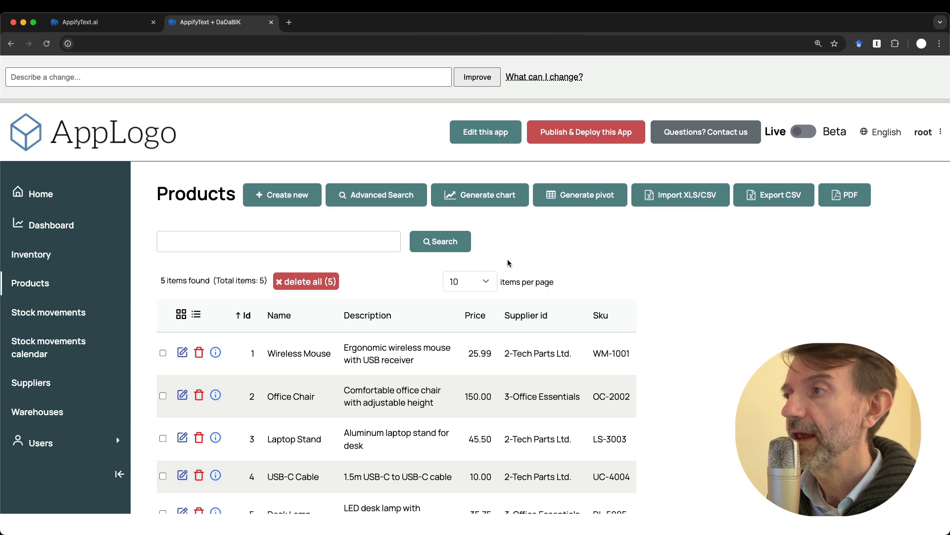
left_click(486, 136)
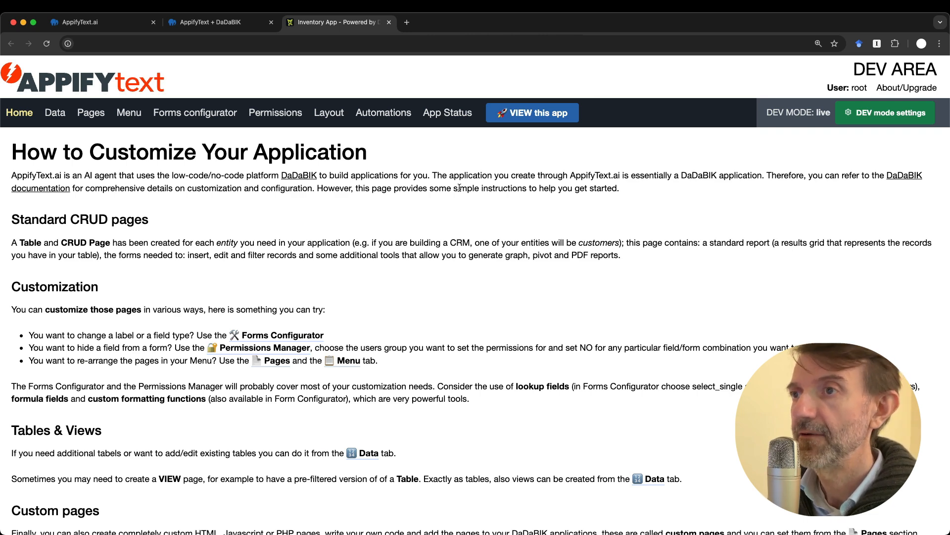
Look through the DEV AREA's Forms configurator, Menu, Pages and Data sections, then return to the running app
left_click(197, 113)
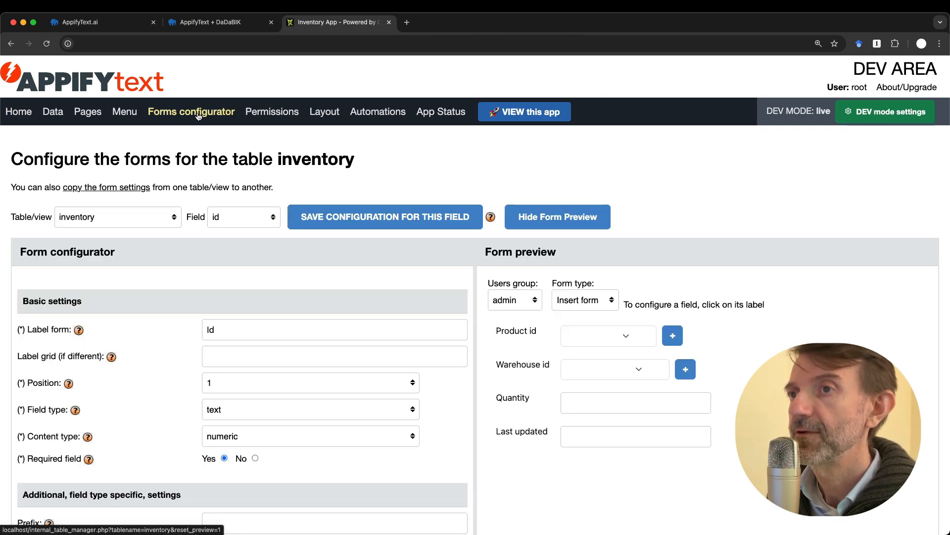
left_click(124, 113)
left_click(87, 116)
left_click(55, 114)
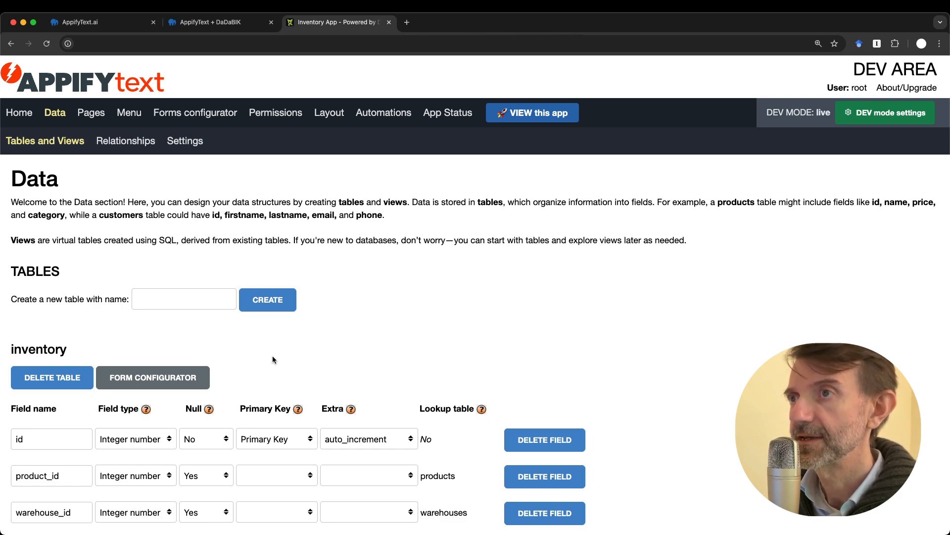
left_click(212, 22)
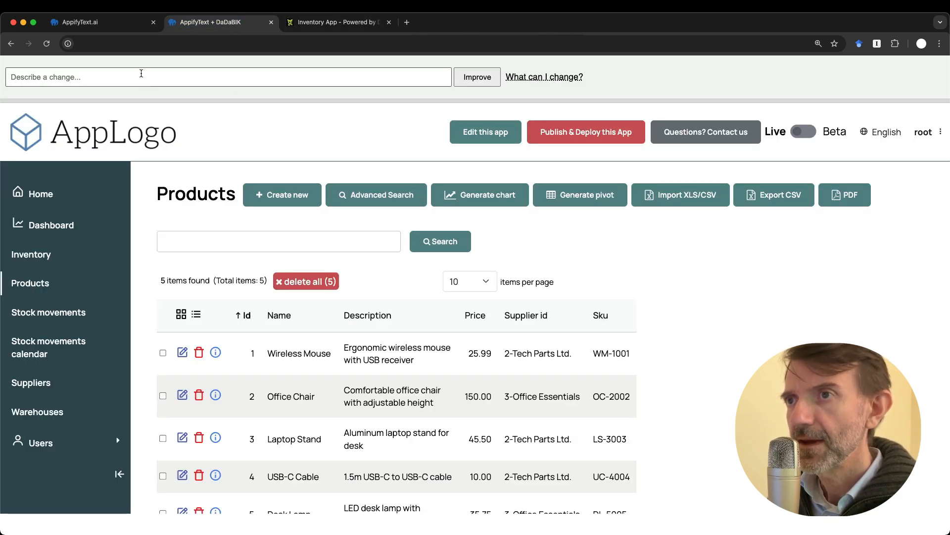
Submit 'make the SKU field a barcode' so the Products Sku column renders as barcodes
left_click(142, 73)
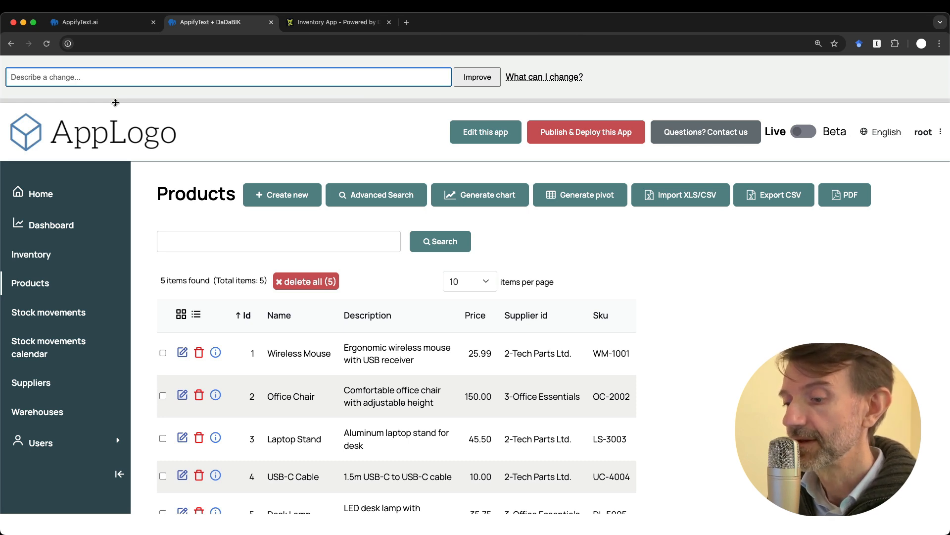
type("make the")
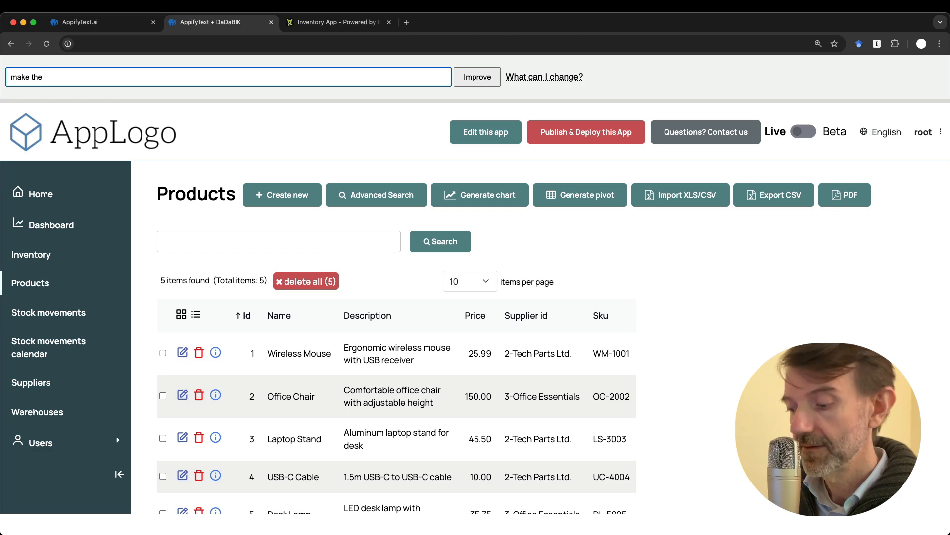
key("super+plus")
key("super+plus")
key("super+plus")
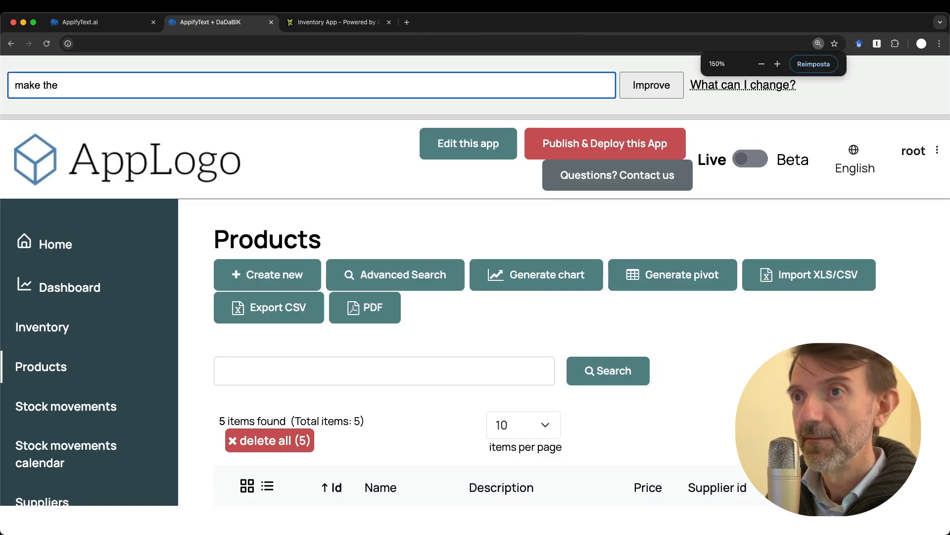
type("SKY")
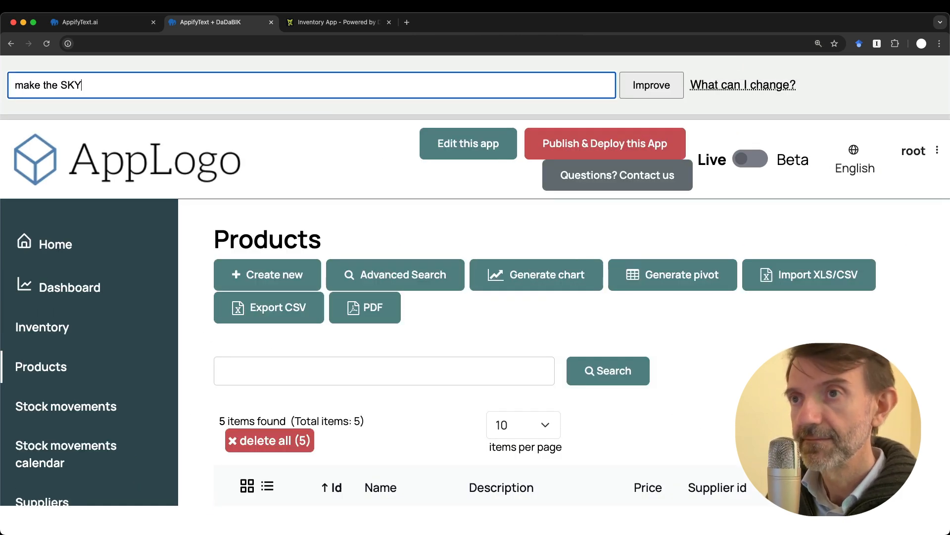
key("BackSpace")
type("U field")
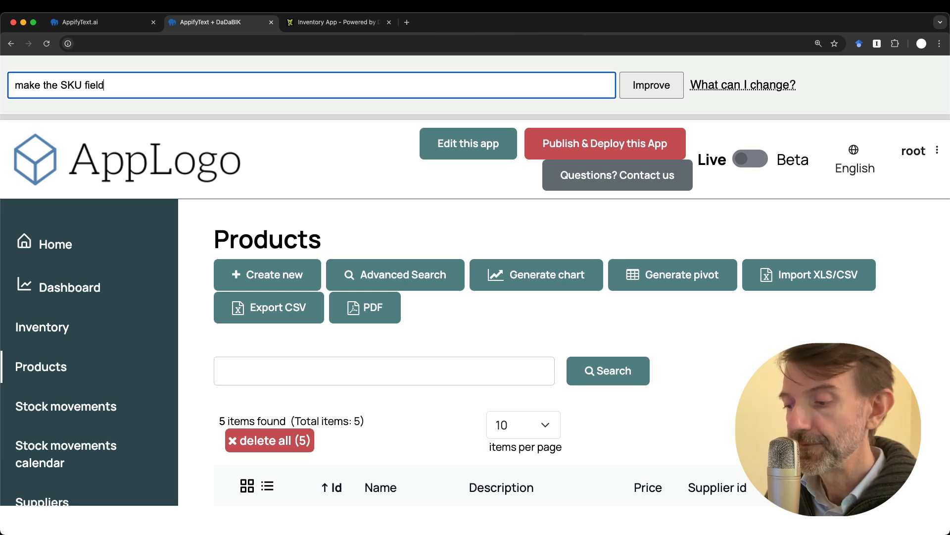
type(" a barcode")
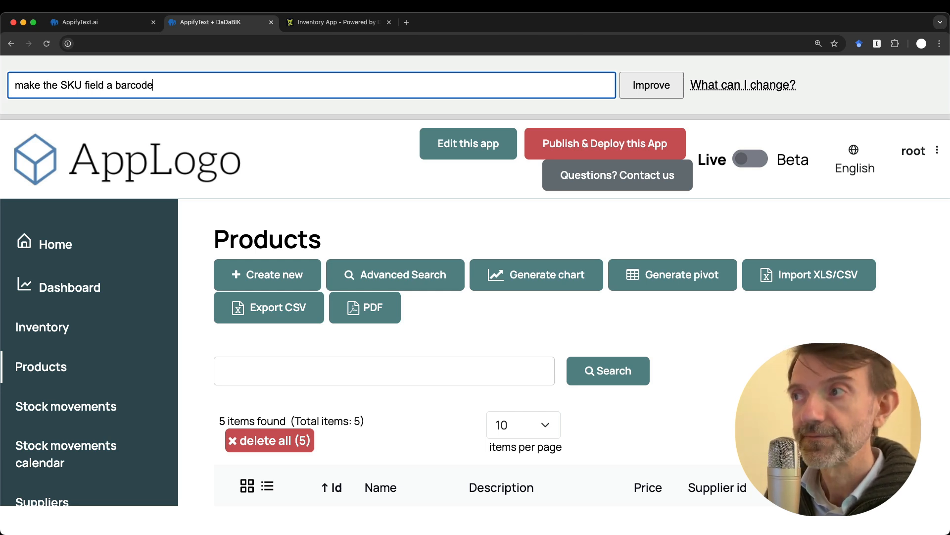
left_click(644, 85)
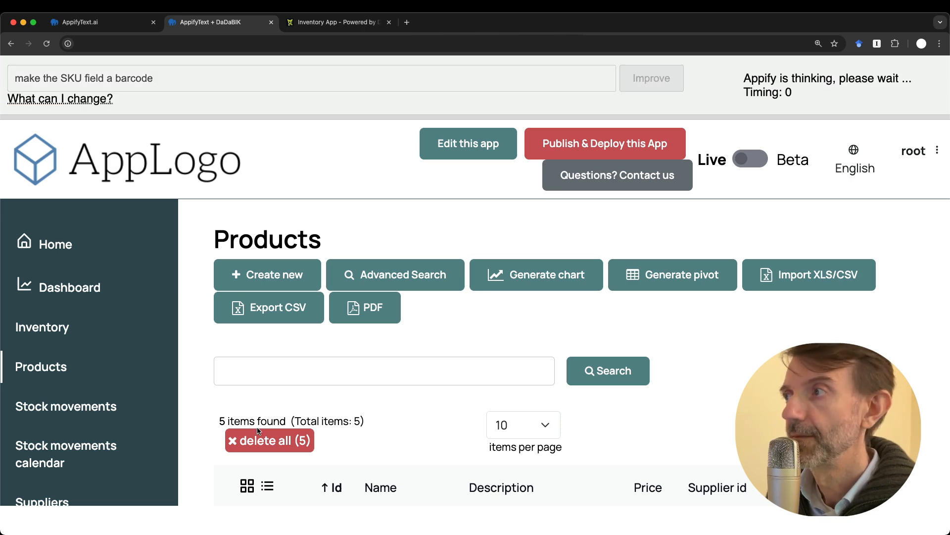
key("super+minus")
key("super+minus")
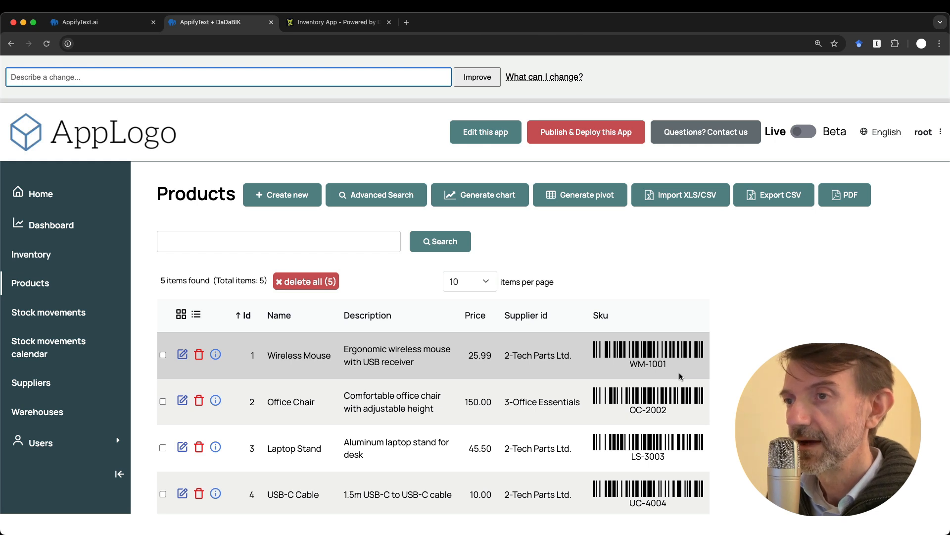
From the Wireless Mouse edit form, request 'add a category field to products, make the description a textarea'
left_click(183, 355)
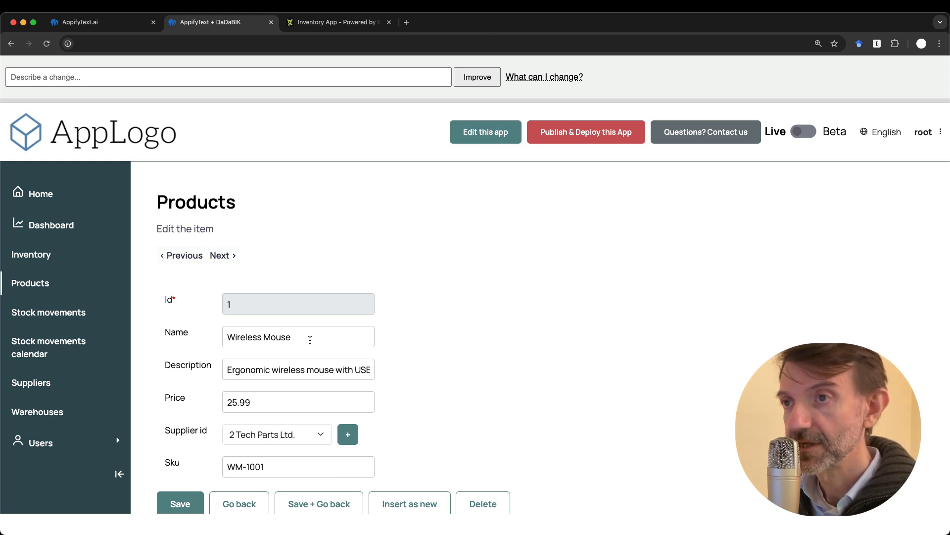
key("super+plus")
key("super+plus")
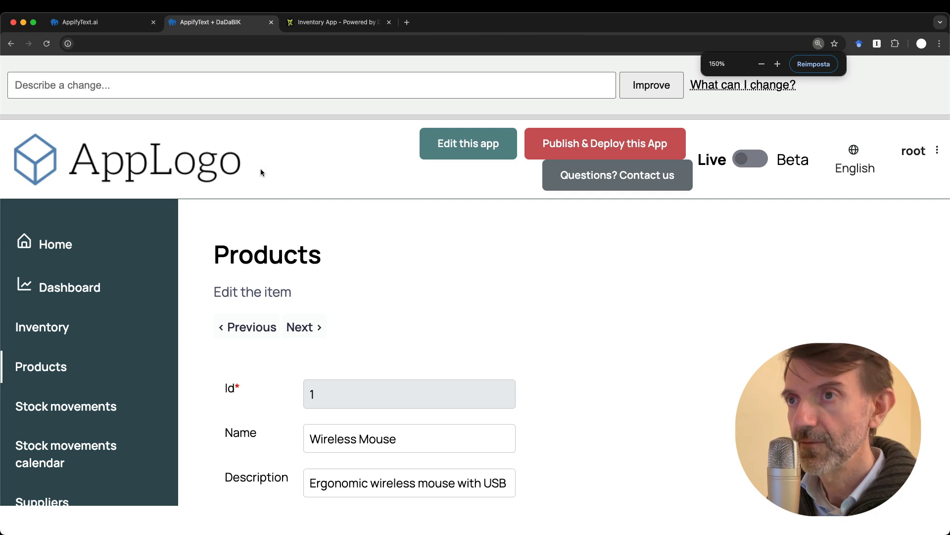
left_click(137, 88)
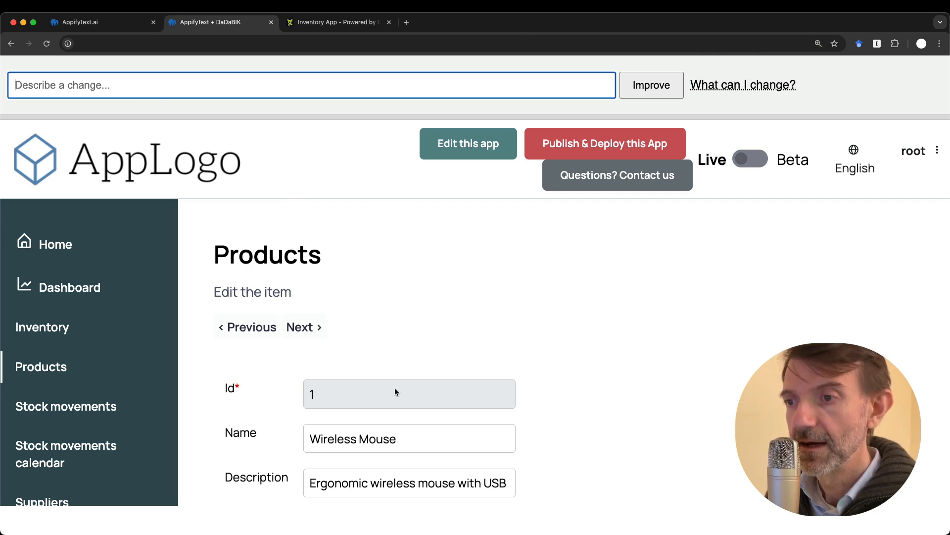
scroll(395, 391, "down", 5)
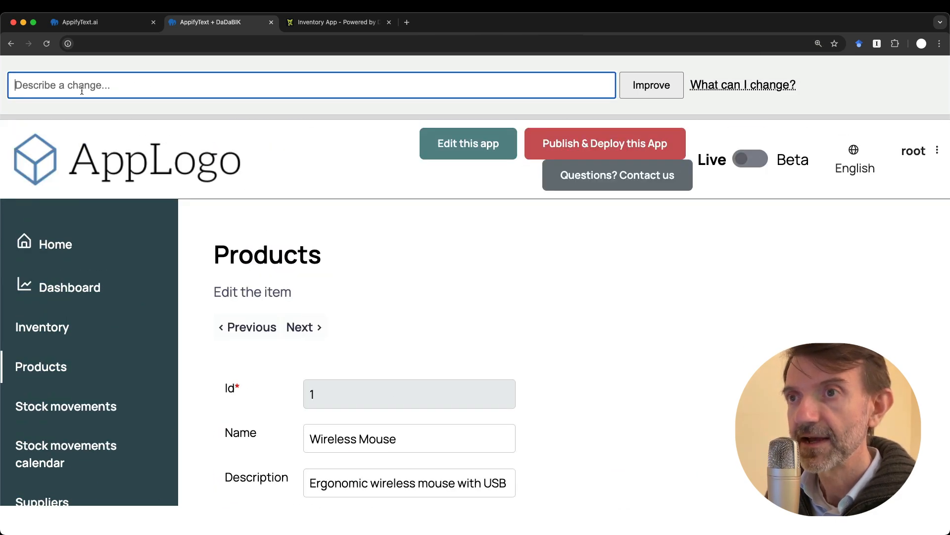
type("a")
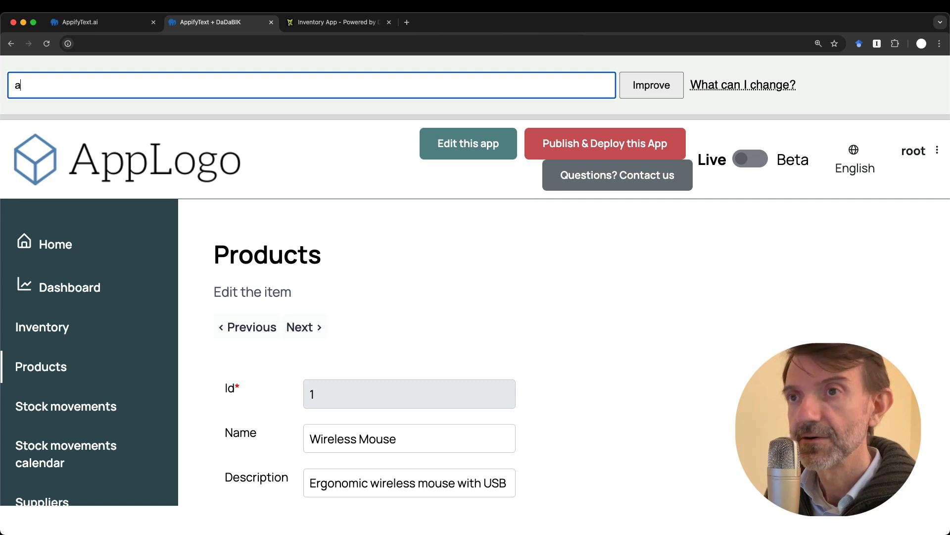
type("dd a category fieledc")
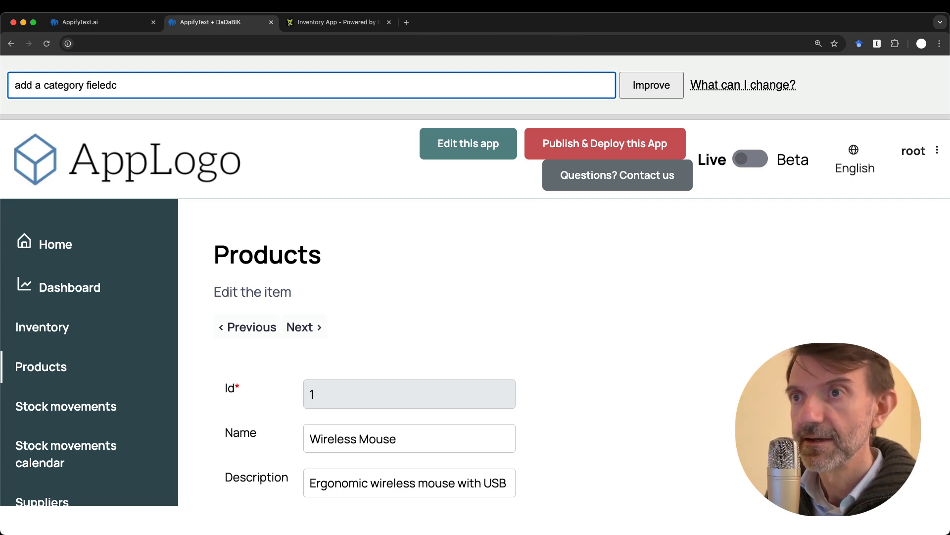
key("BackSpace")
type("to")
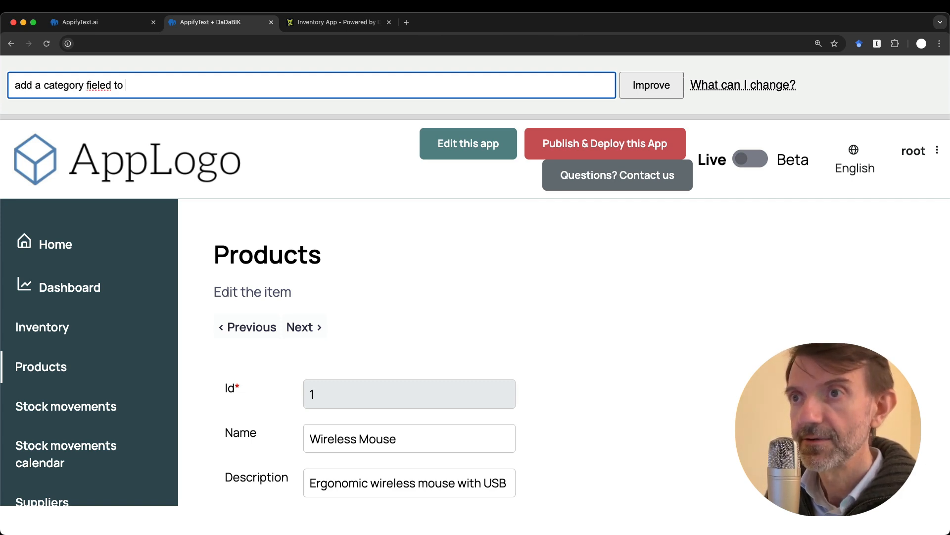
key("BackSpace")
key("BackSpace")
key("BackSpace")
key("BackSpace")
key("BackSpace")
type("d to products")
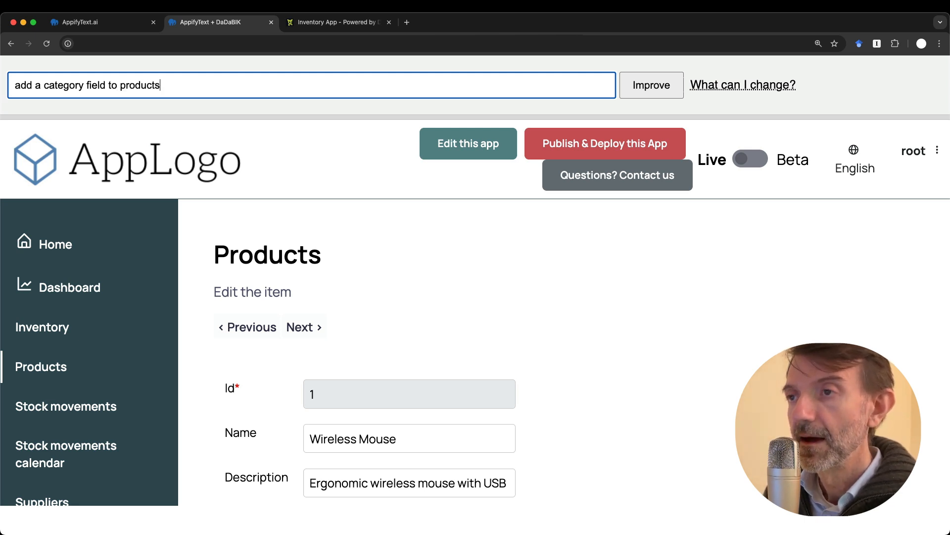
type(", make the ")
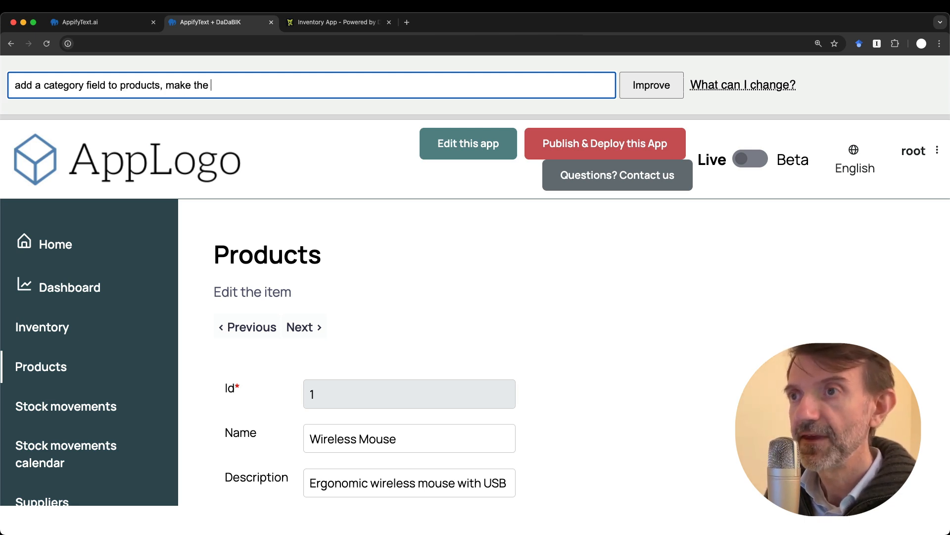
type("description a te")
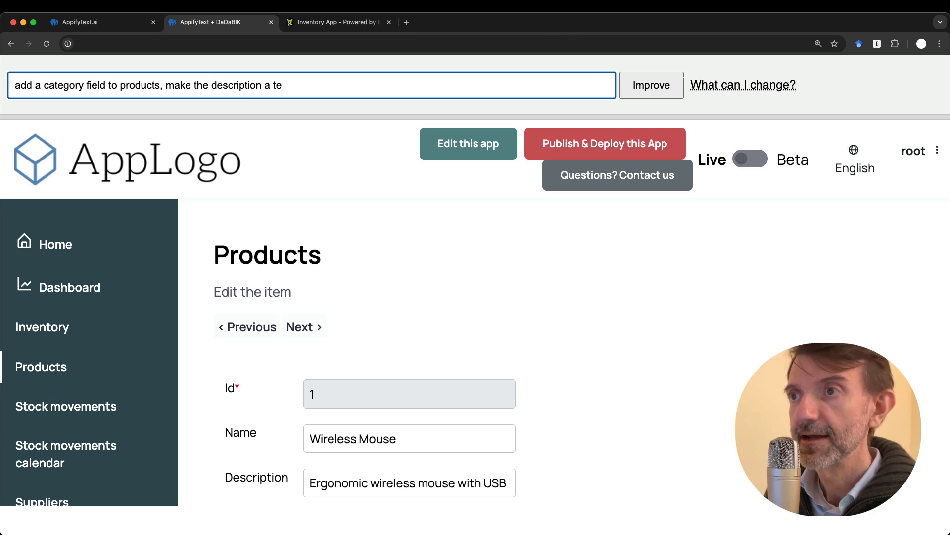
type("xtarea")
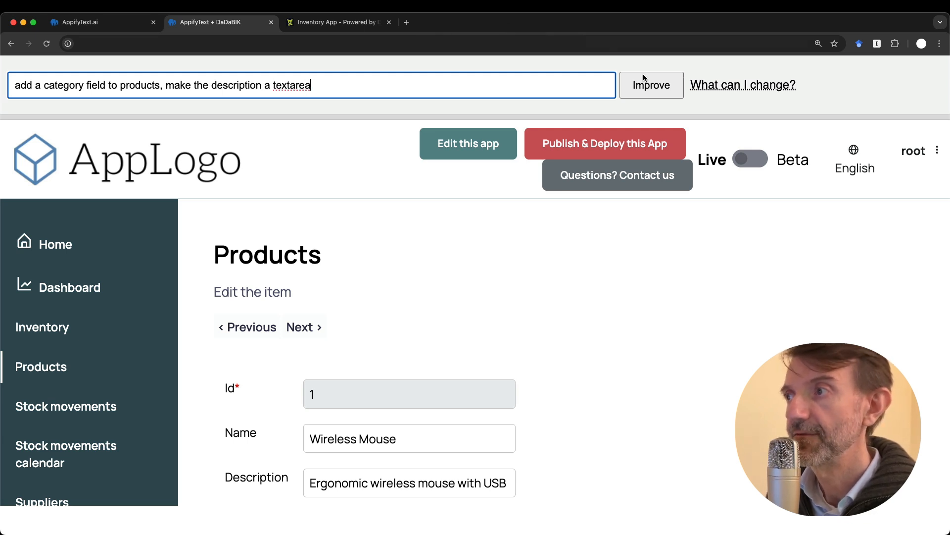
left_click(643, 87)
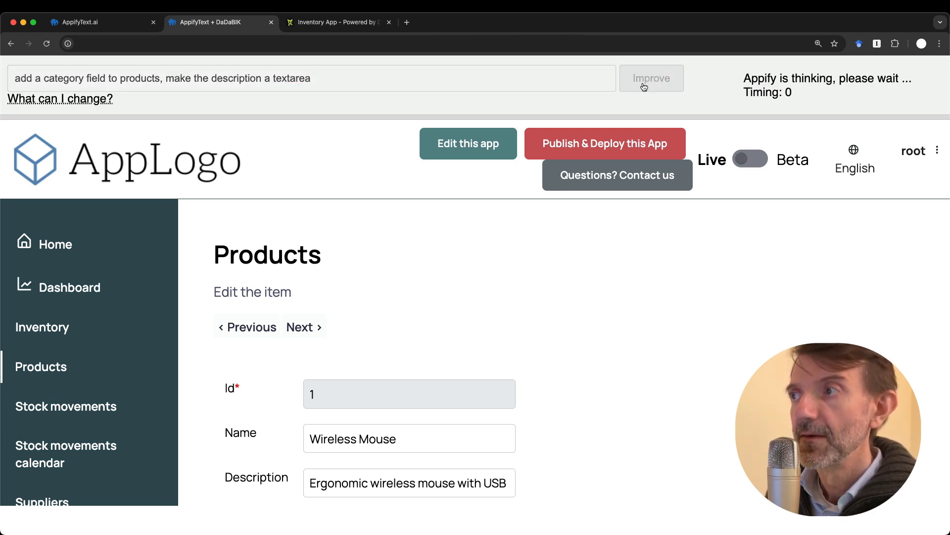
key("super+minus")
key("super+minus")
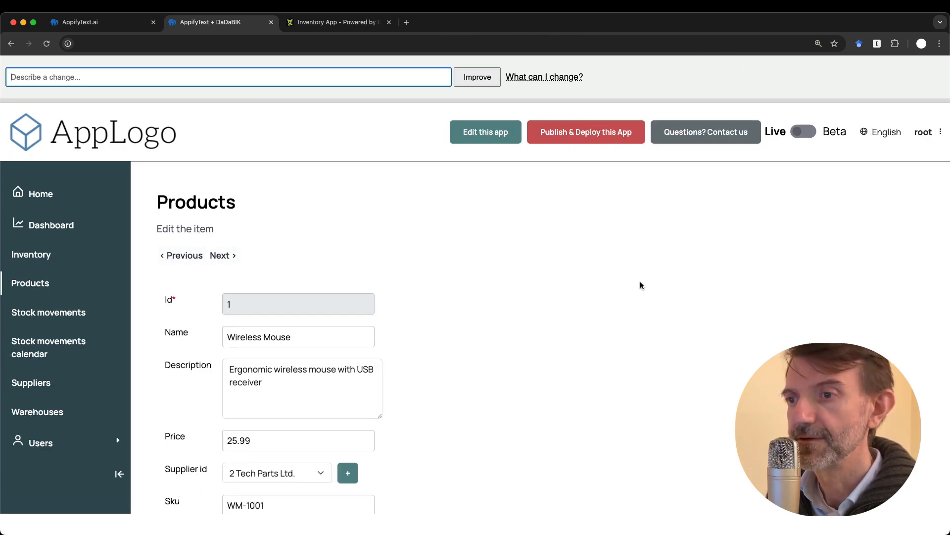
left_click(275, 389)
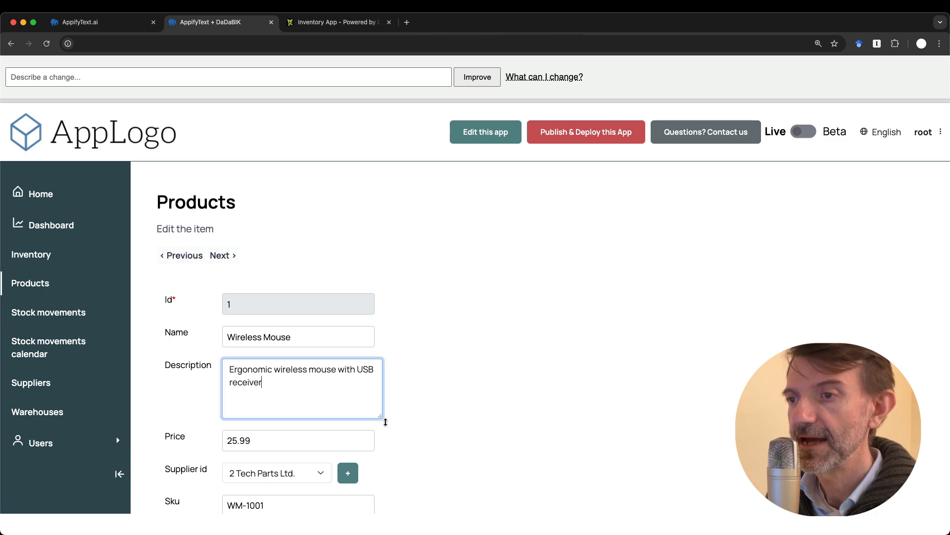
mouse_move(386, 422)
left_mouse_down()
mouse_move(386, 433)
mouse_move(386, 422)
left_mouse_up()
scroll(420, 393, "down", 3)
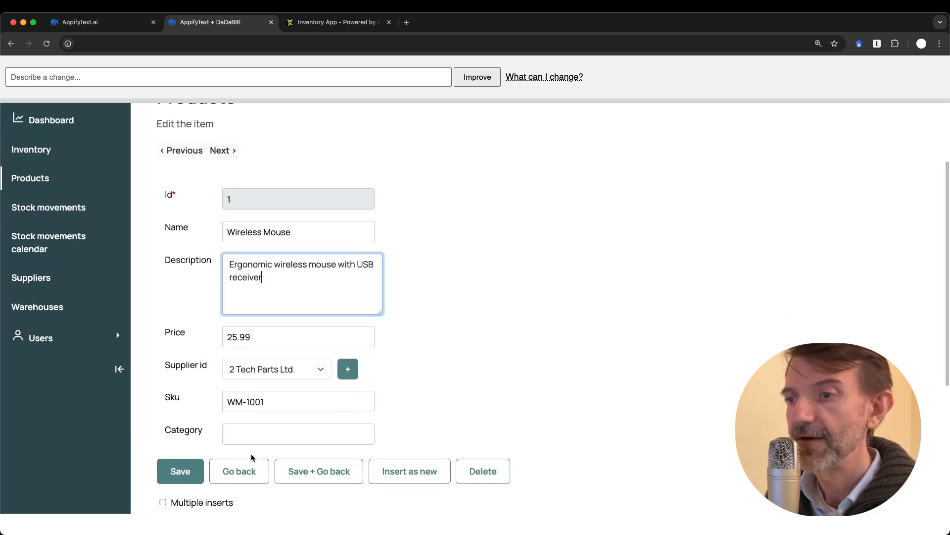
left_click(277, 429)
scroll(430, 285, "up", 3)
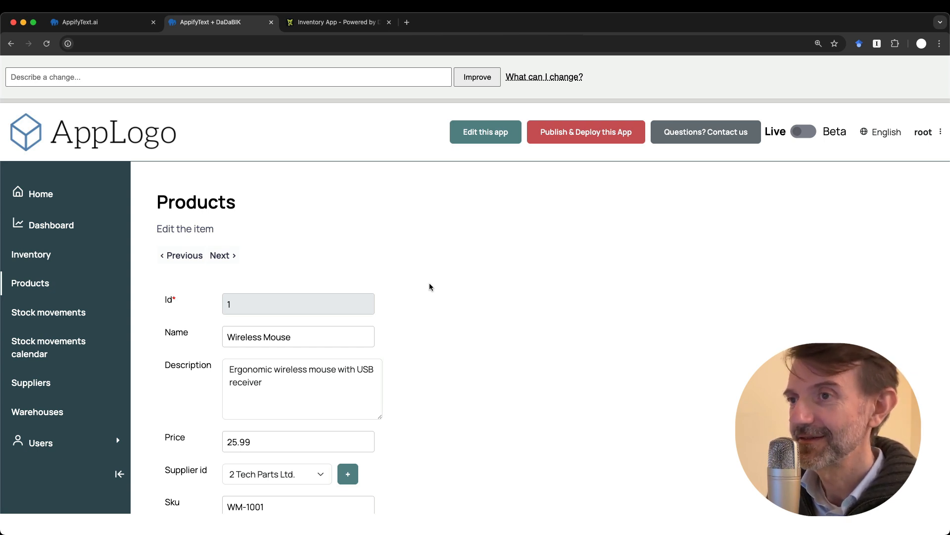
scroll(430, 283, "down", 1)
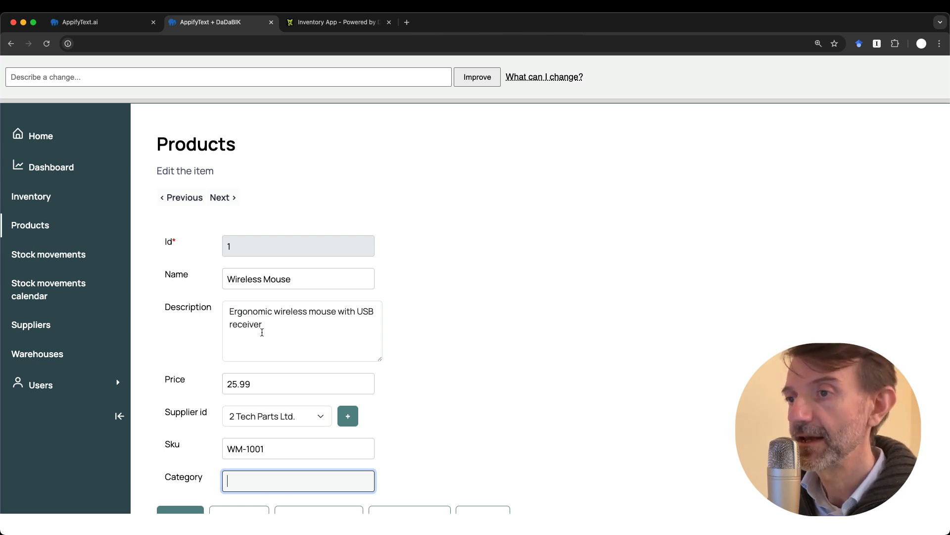
Submit the request 'make the category fields in the products table a dropdown menu'
left_click(73, 78)
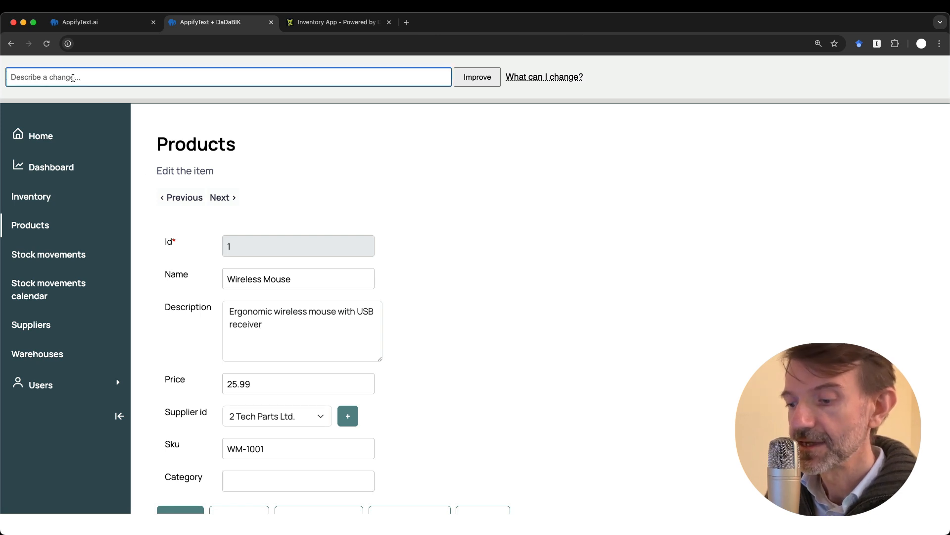
type("ma")
key("BackSpace")
key("BackSpace")
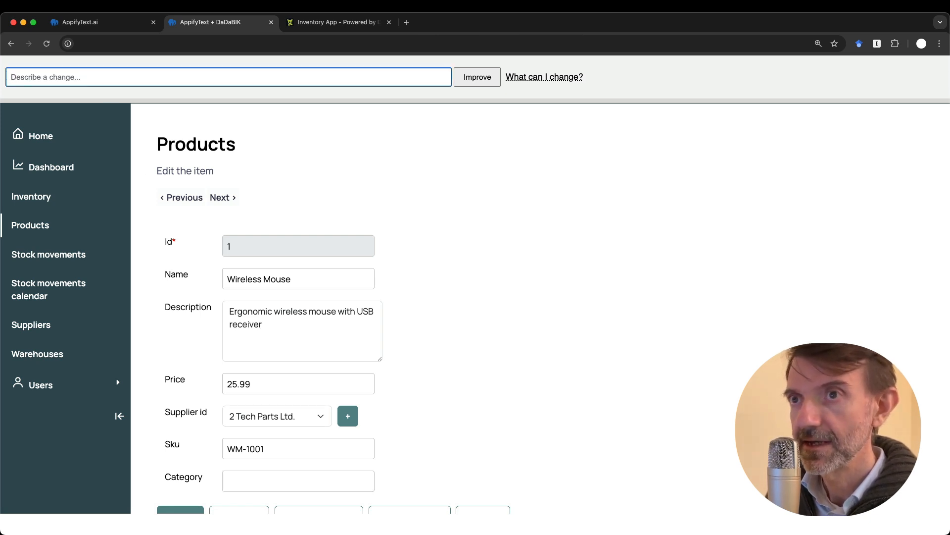
type("make the ")
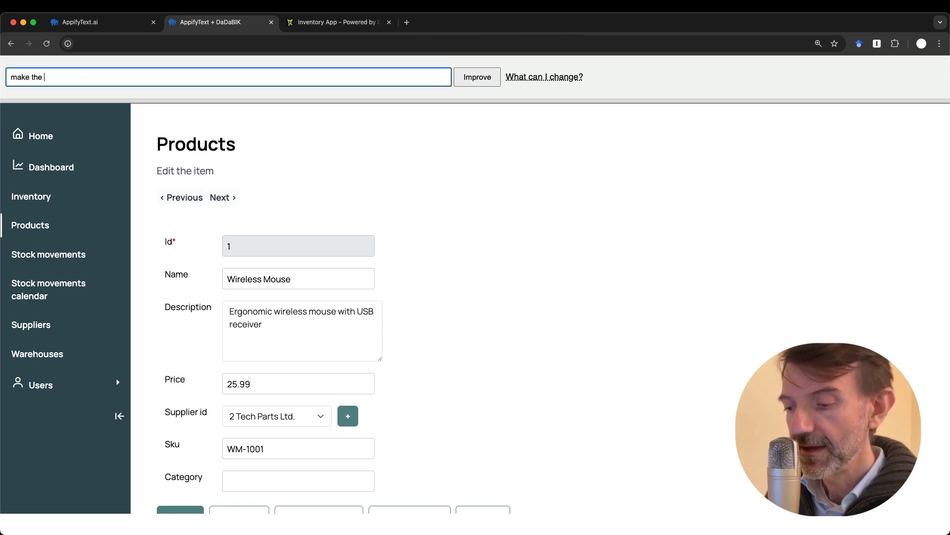
type("c")
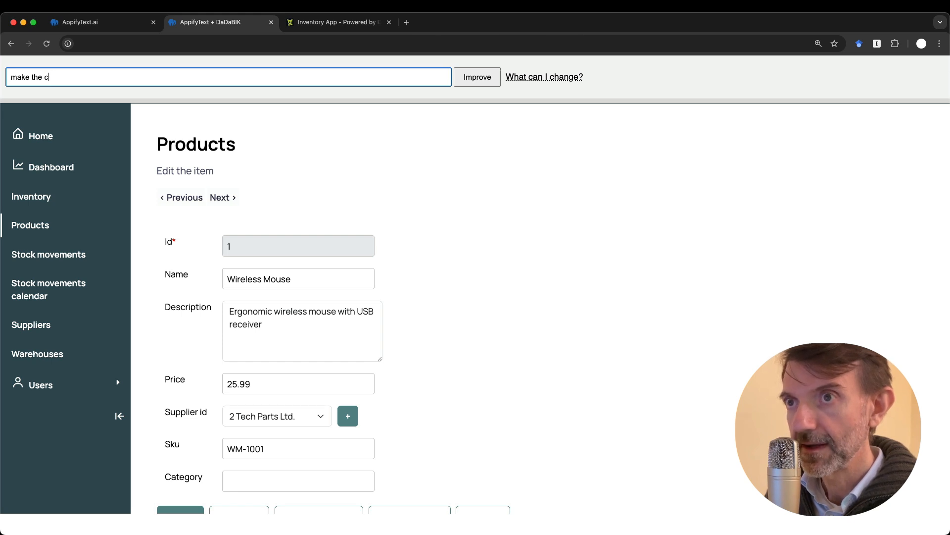
type("ategory fields in the prd")
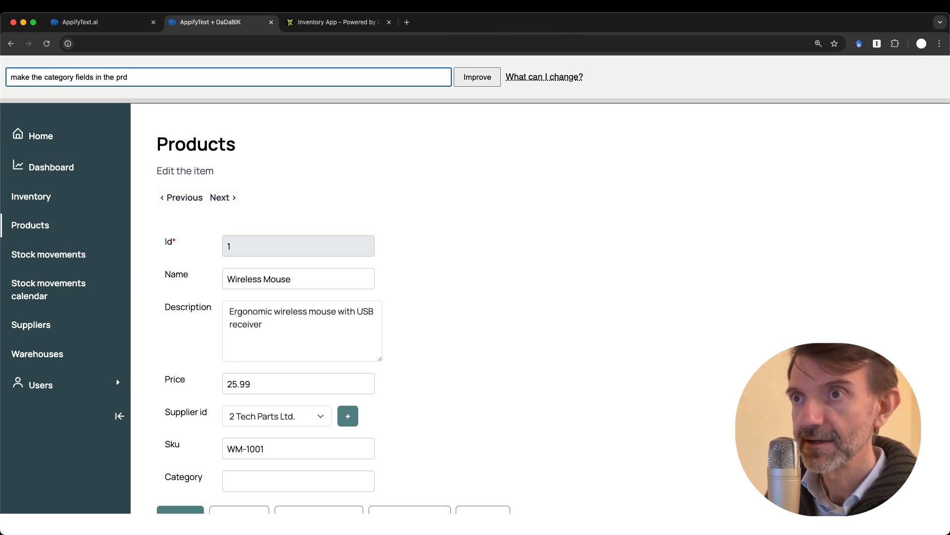
key("BackSpace")
type("oducts ")
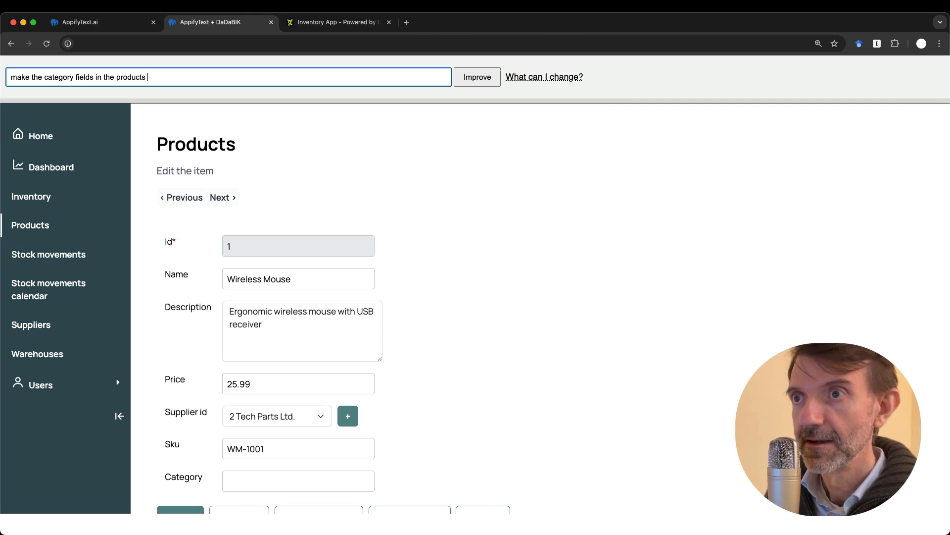
type("table a dropdown menu")
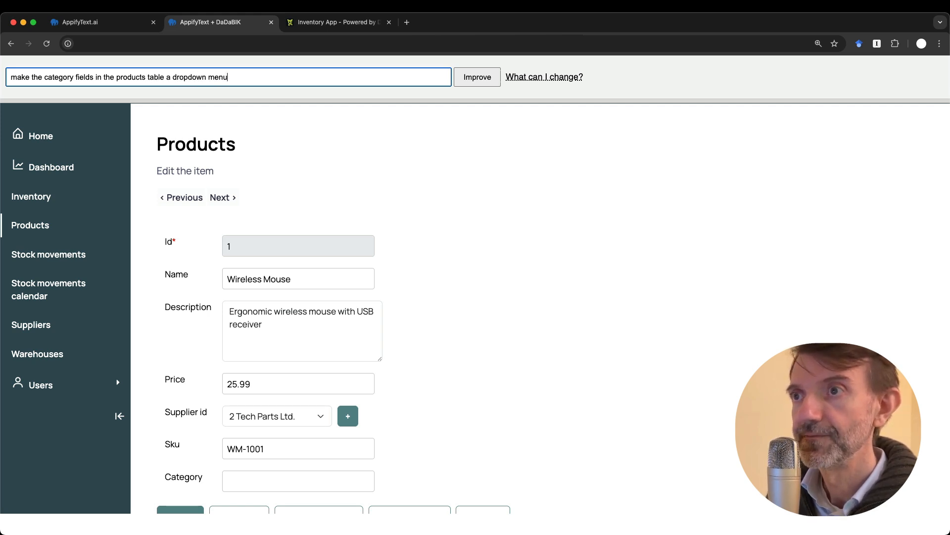
key("Return")
key("super+plus")
key("super+plus")
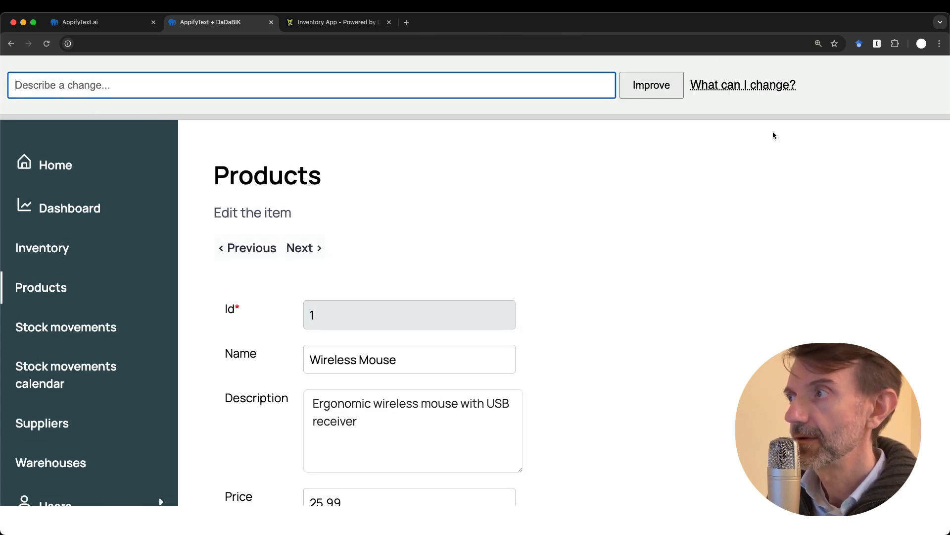
scroll(564, 272, "down", 3)
scroll(558, 277, "down", 2)
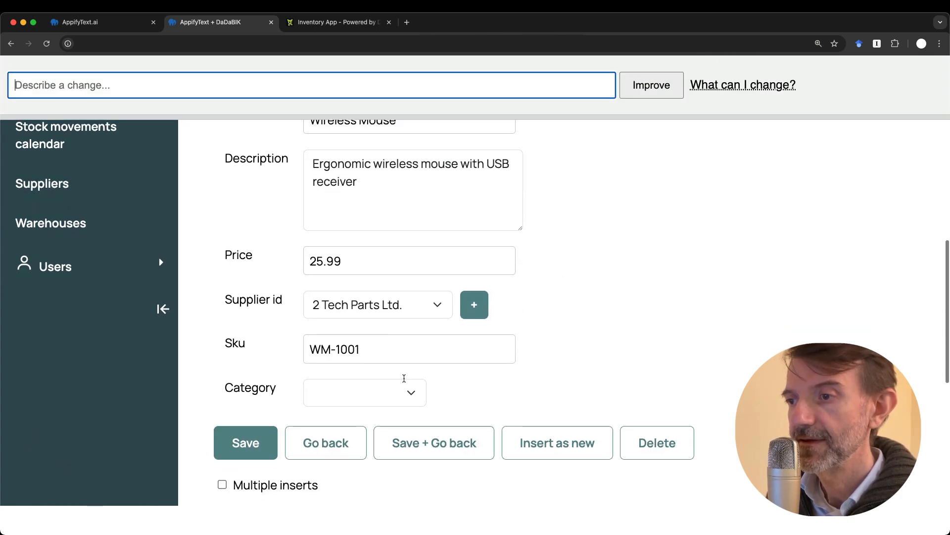
left_click(370, 398)
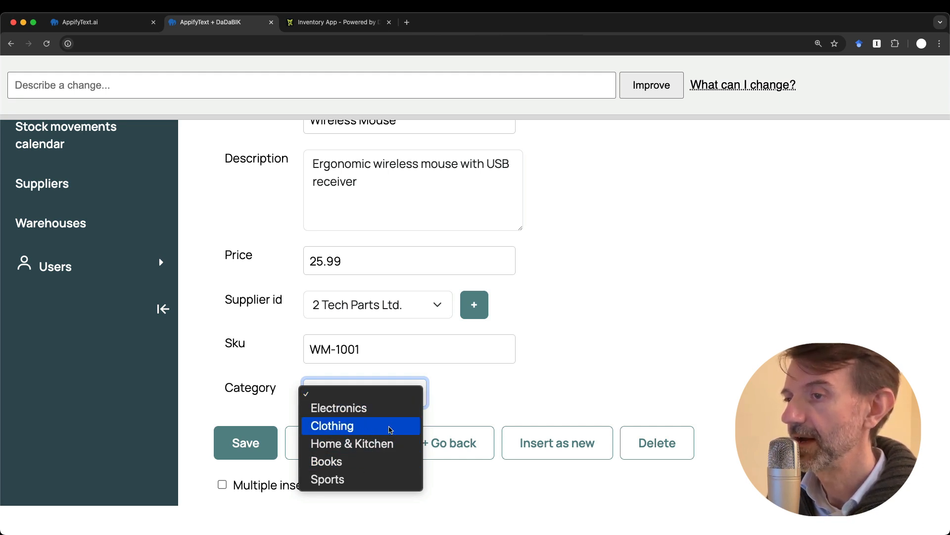
left_click(511, 378)
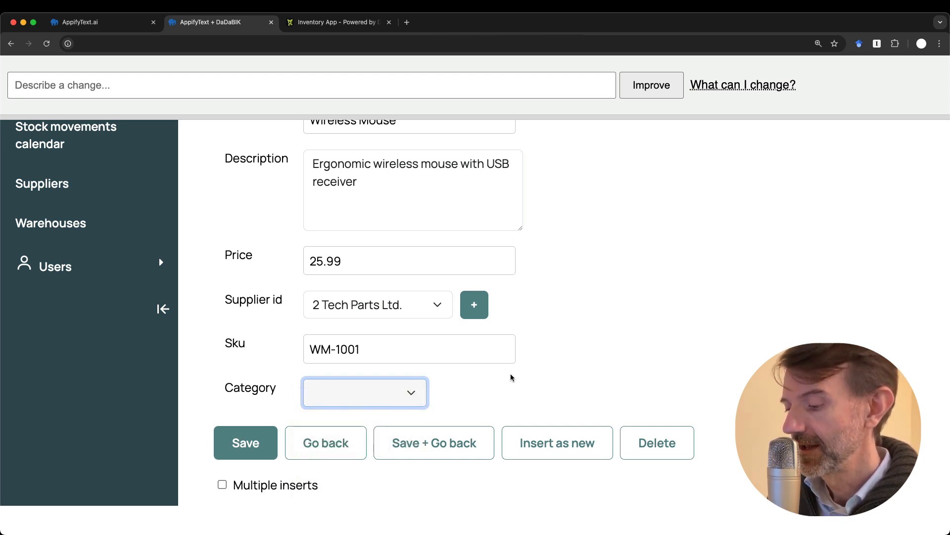
key("super+minus")
key("super+minus")
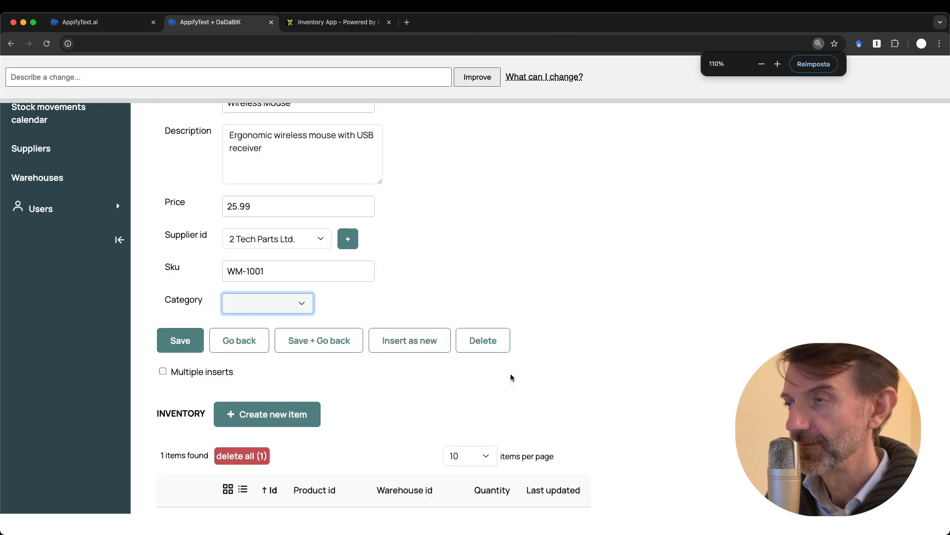
scroll(545, 317, "up", 5)
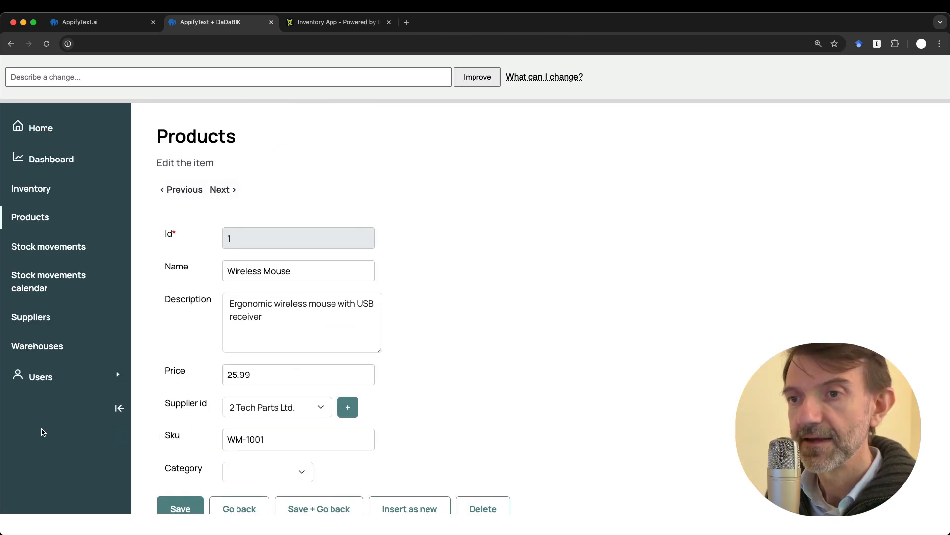
Go to the Suppliers list and open the Tech Parts Ltd. record for editing
left_click(25, 317)
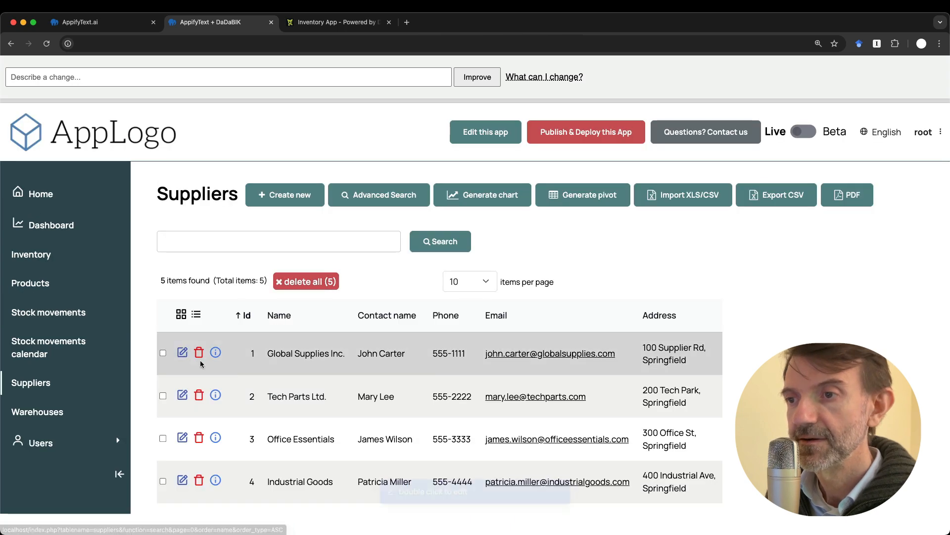
left_click(183, 396)
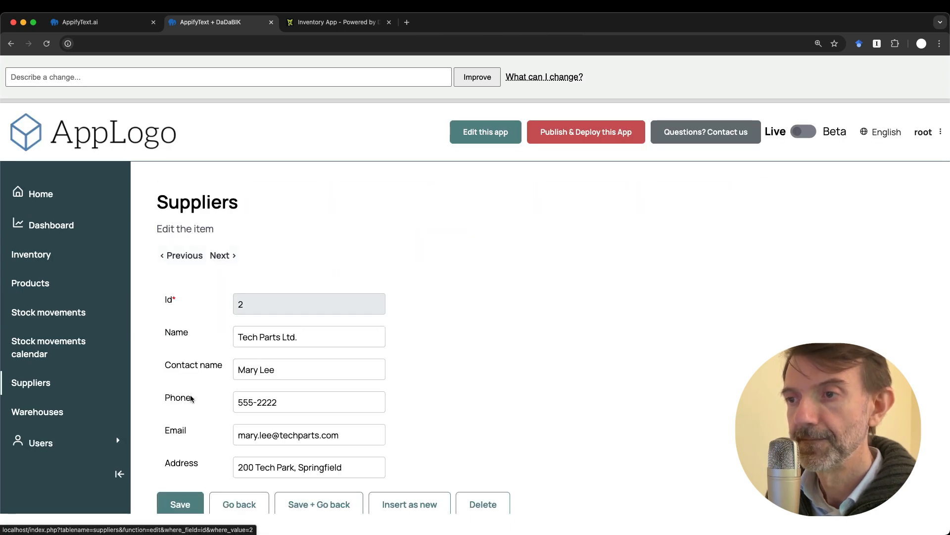
scroll(192, 399, "down", 3)
scroll(283, 329, "up", 2)
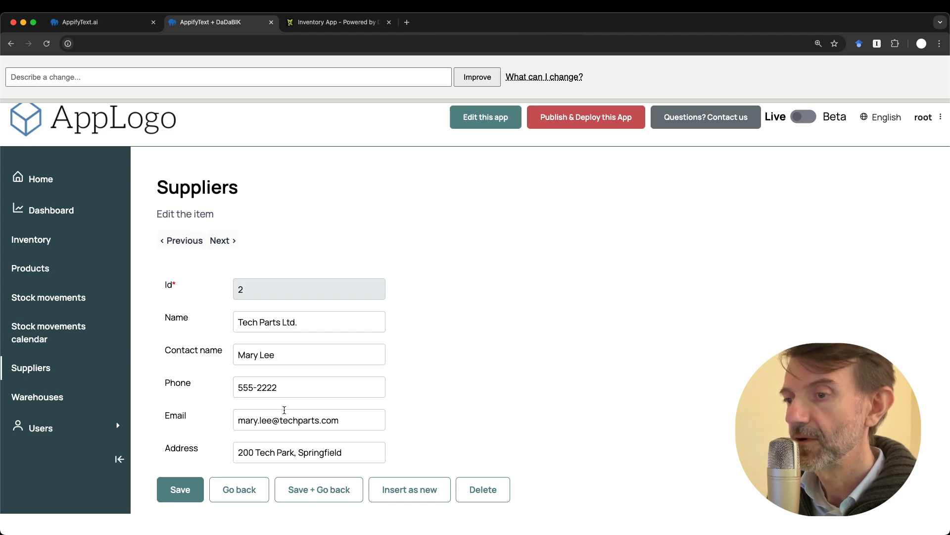
scroll(258, 404, "down", 2)
scroll(297, 313, "up", 3)
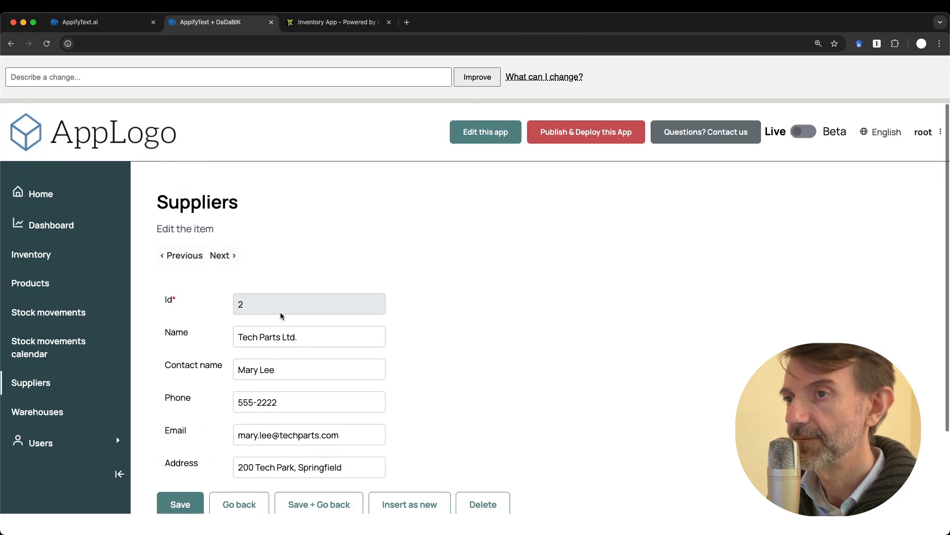
Submit the request 'for each supplier, show the related products (subform)'
left_click(77, 74)
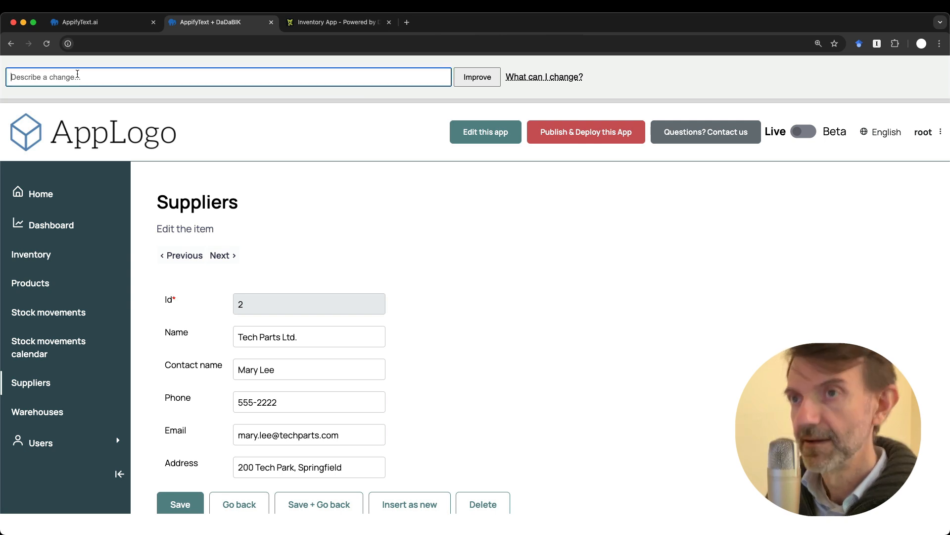
key("super+plus")
key("super+plus")
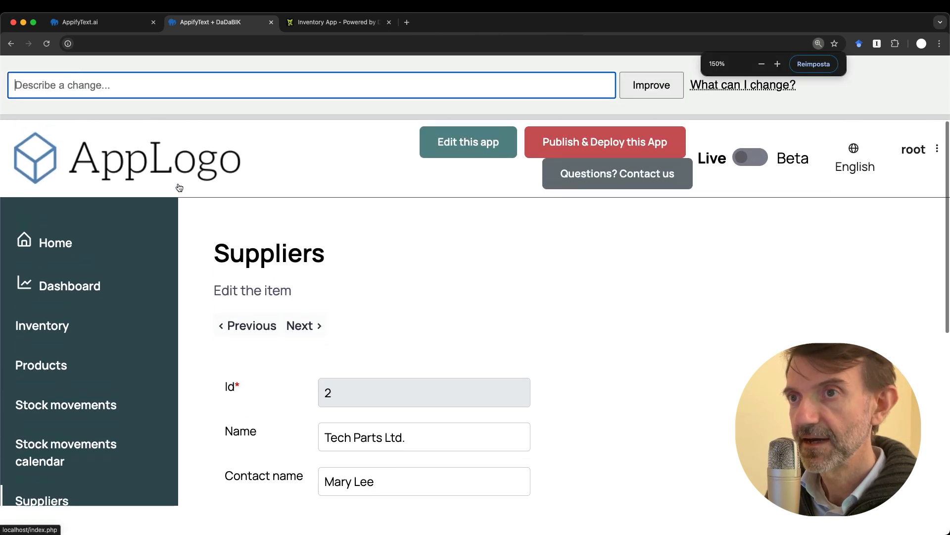
scroll(179, 188, "down", 2)
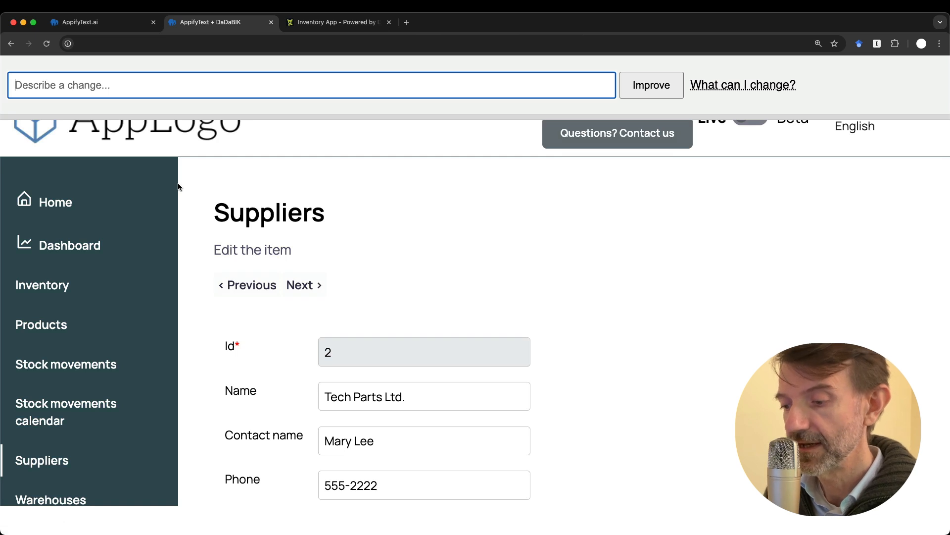
type("for e")
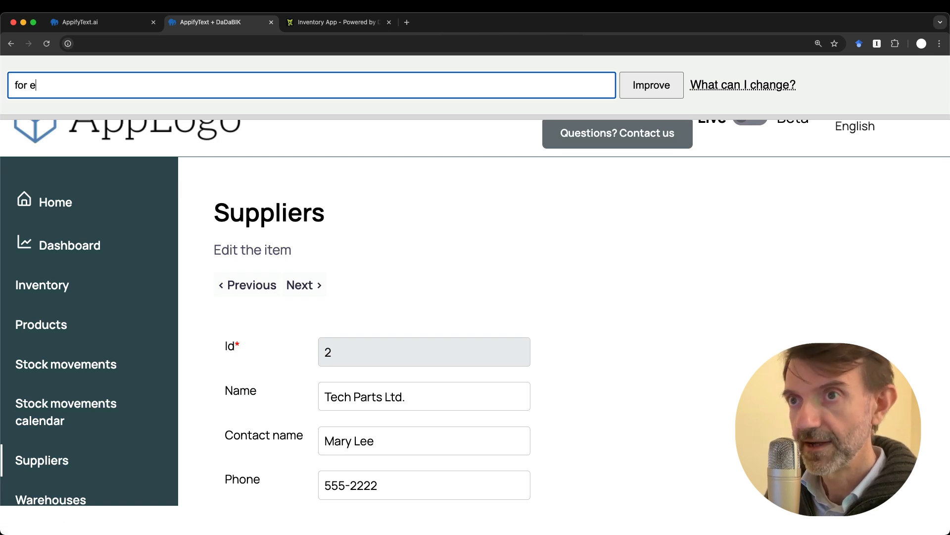
type("ach supplier")
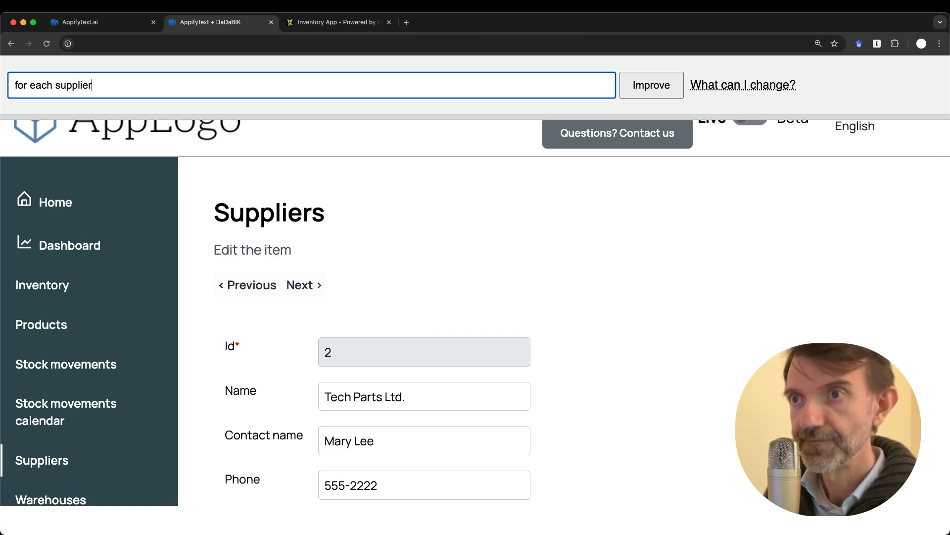
type(", show teh ")
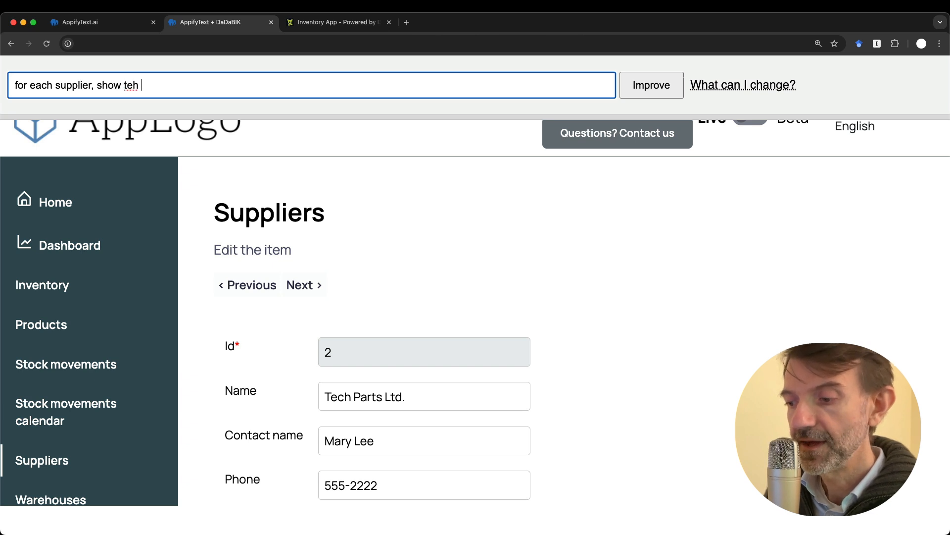
type("re")
key("BackSpace")
key("BackSpace")
key("BackSpace")
key("BackSpace")
key("BackSpace")
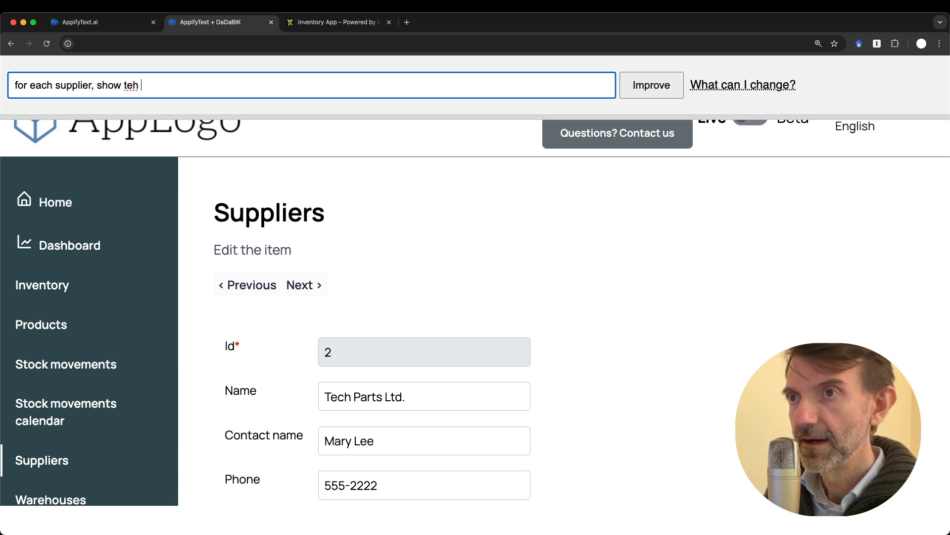
type("he related ")
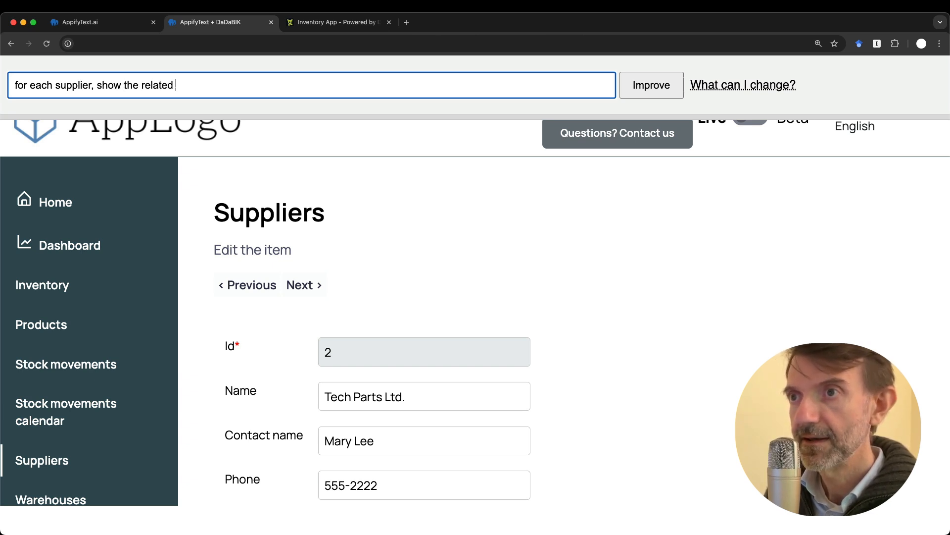
type("products (subform(")
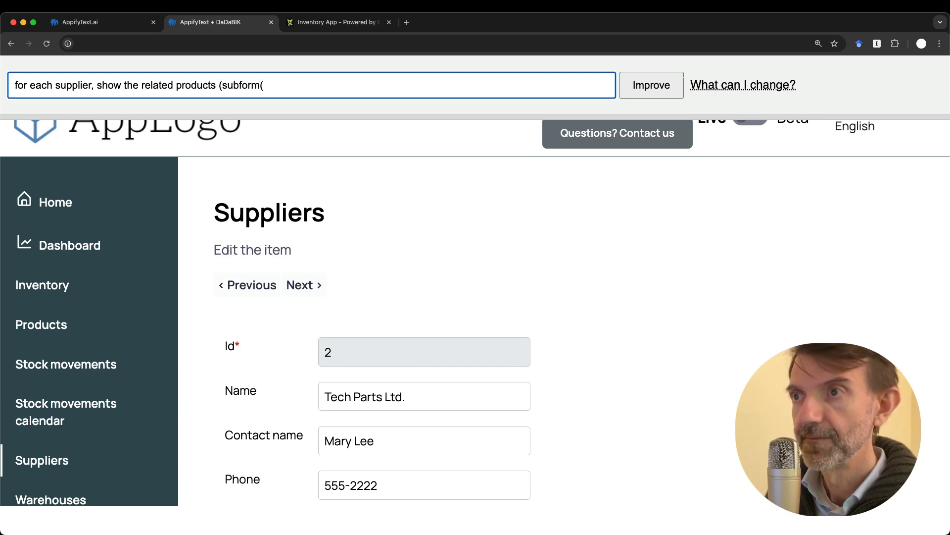
key("BackSpace")
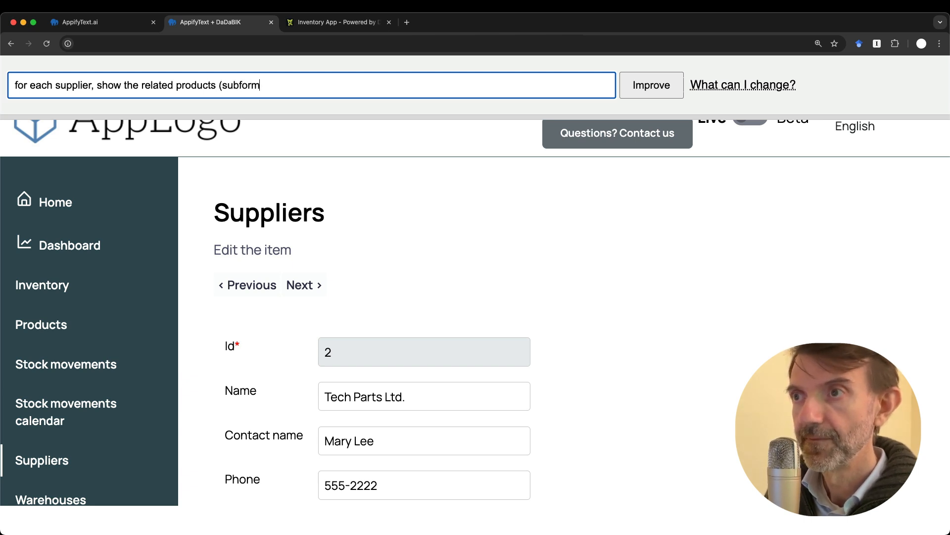
type(")")
left_click(656, 84)
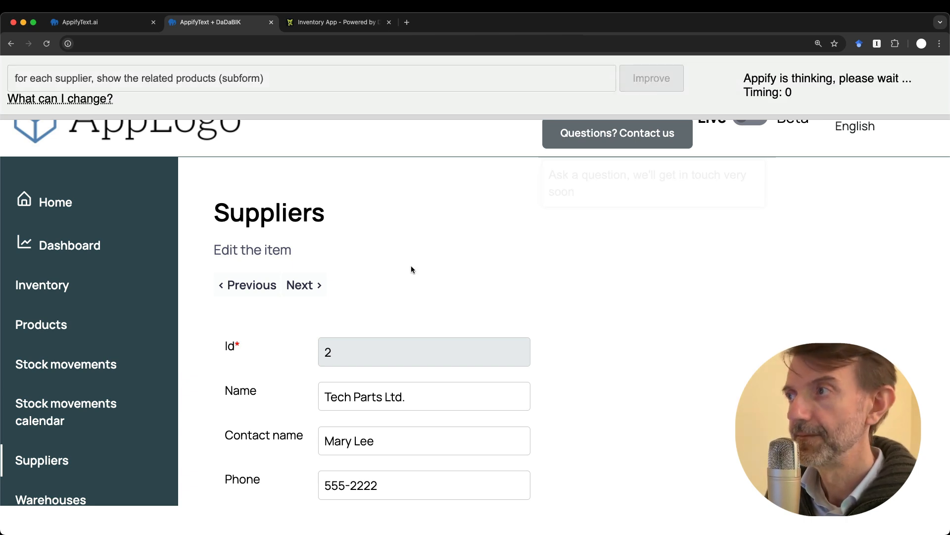
key("super+minus")
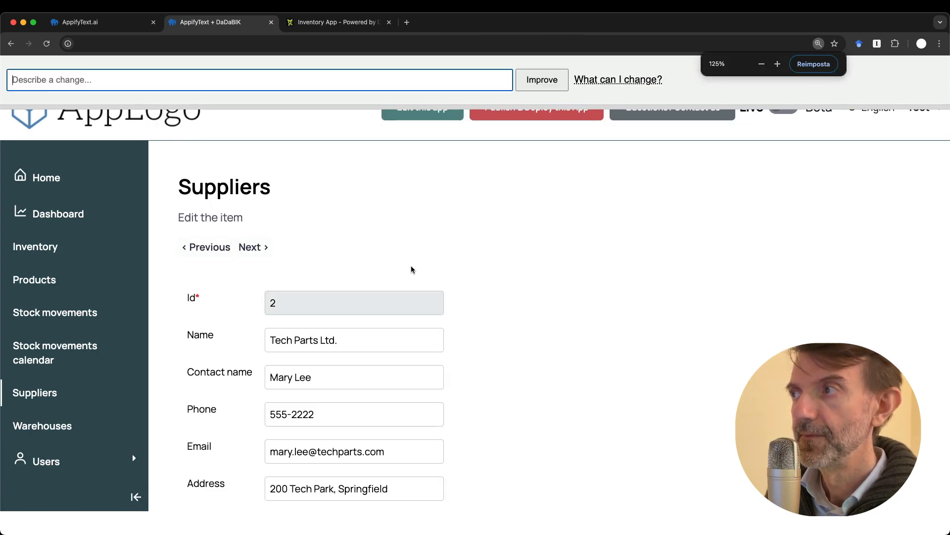
Check the new PRODUCTS subform under the supplier form, then go to the Dashboard
key("super+minus")
scroll(411, 269, "down", 5)
scroll(411, 270, "up", 3)
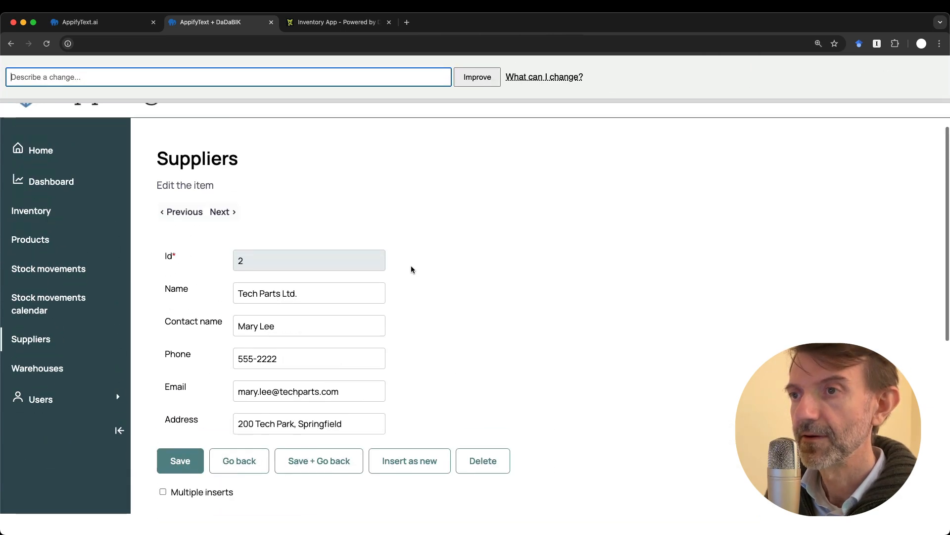
scroll(280, 340, "down", 4)
scroll(280, 339, "down", 5)
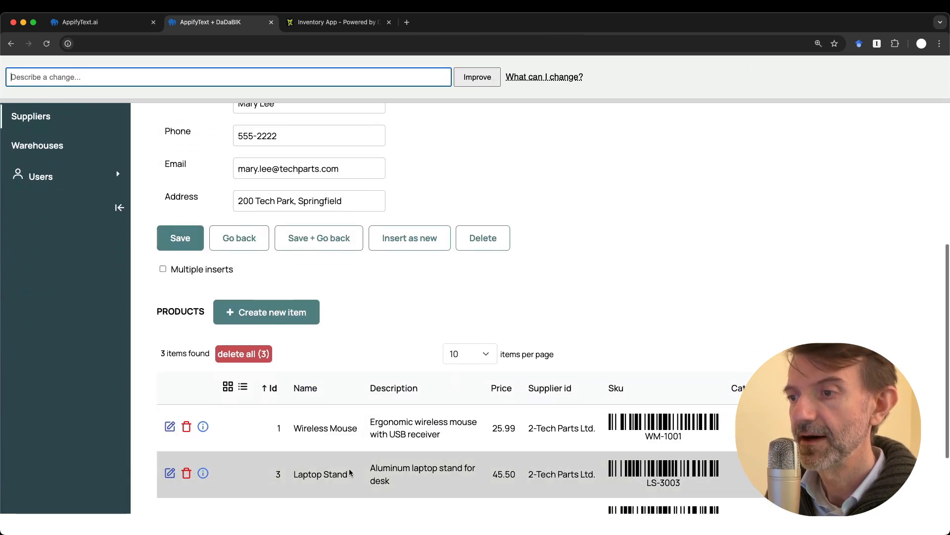
scroll(338, 410, "up", 10)
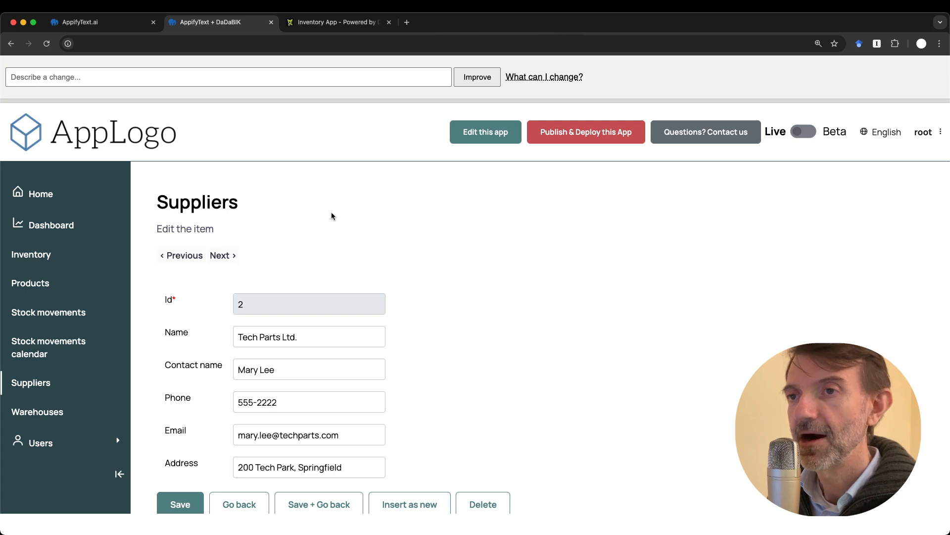
left_click(51, 225)
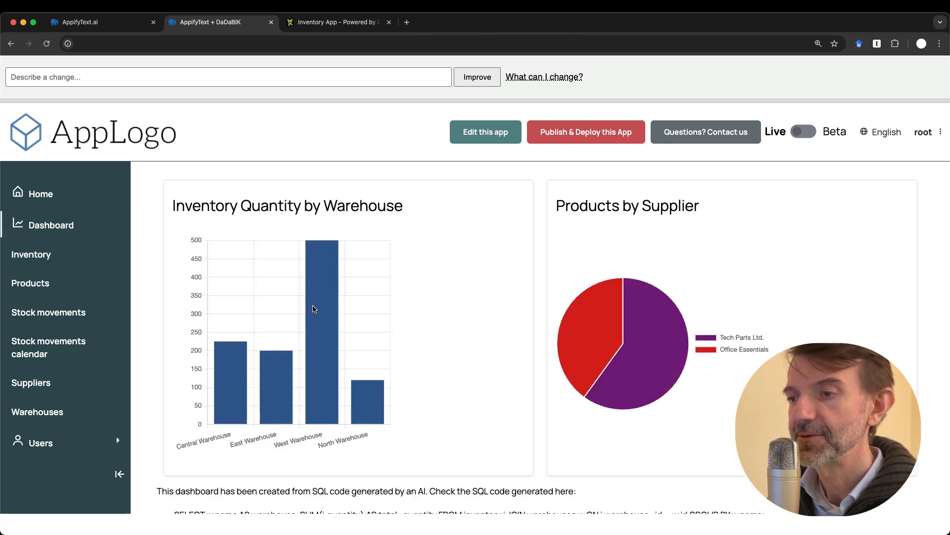
Ask the AI to 'add one element to the dashboard: our products average price' and submit it
scroll(312, 308, "down", 3)
scroll(312, 310, "up", 3)
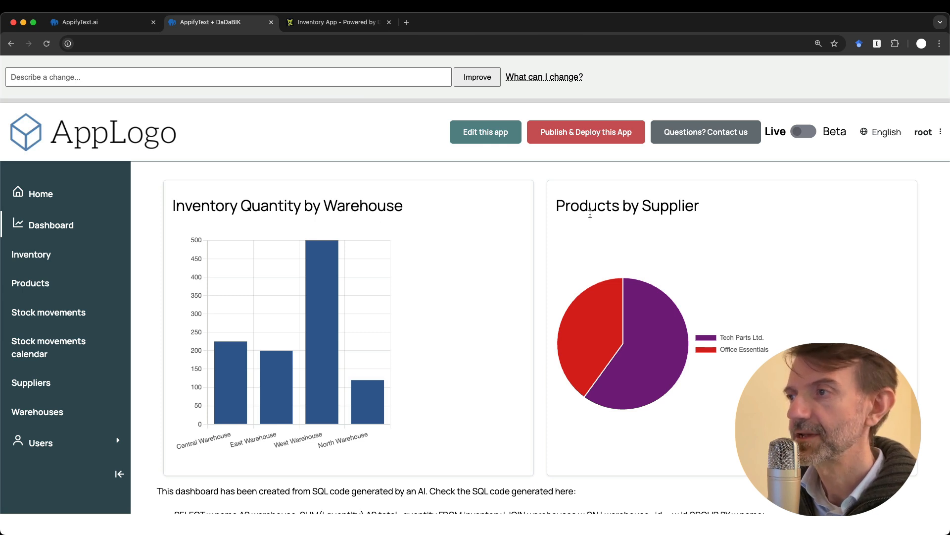
scroll(436, 259, "down", 3)
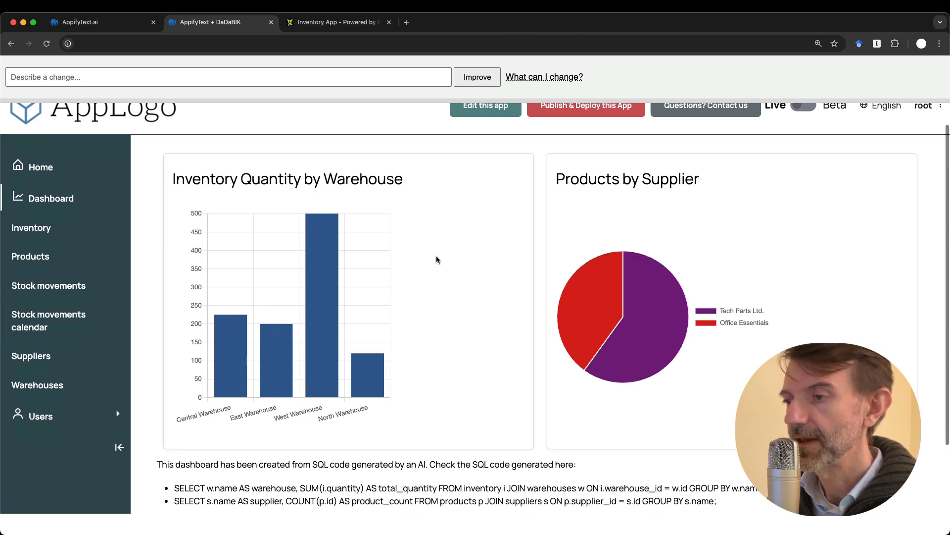
scroll(436, 259, "up", 3)
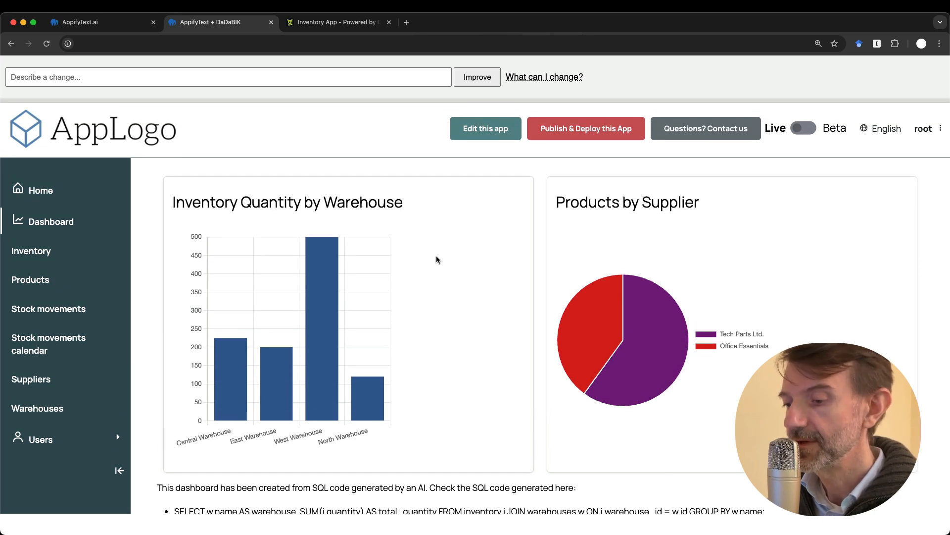
left_click(69, 78)
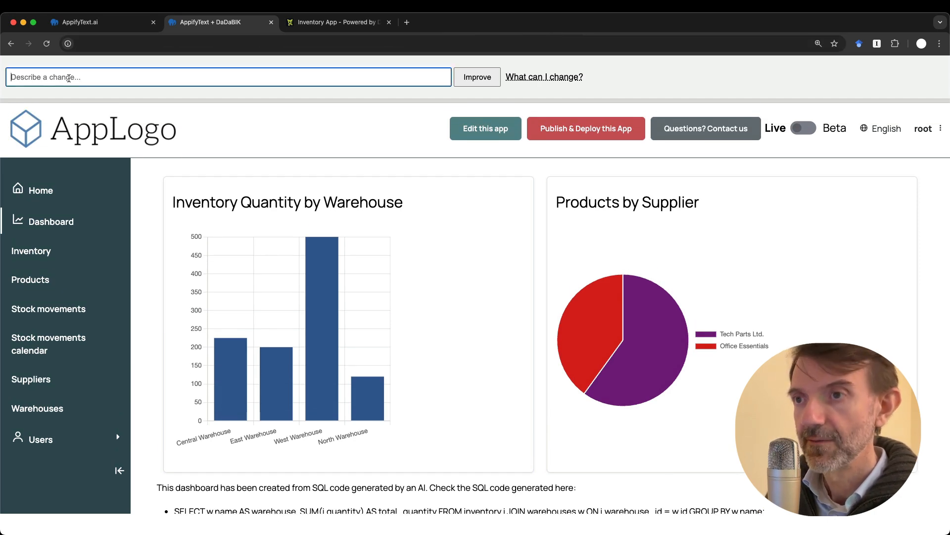
key("super+plus")
key("super+plus")
key("super+plus")
type("add ")
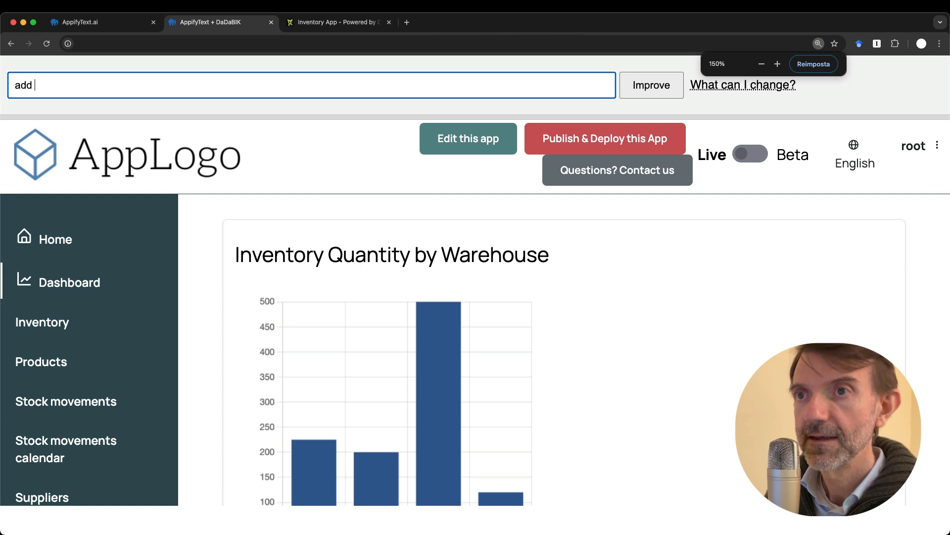
type("one element to teh")
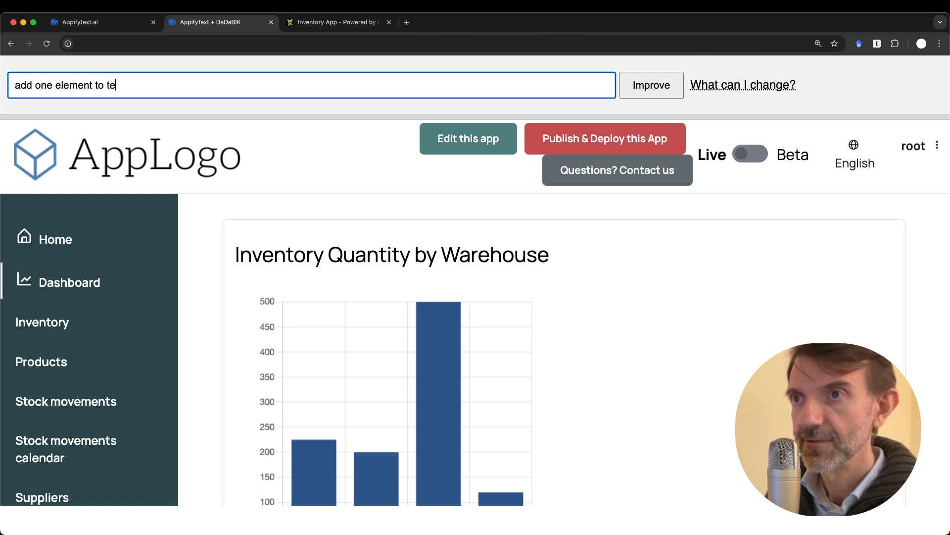
key("BackSpace")
key("BackSpace")
type("he da")
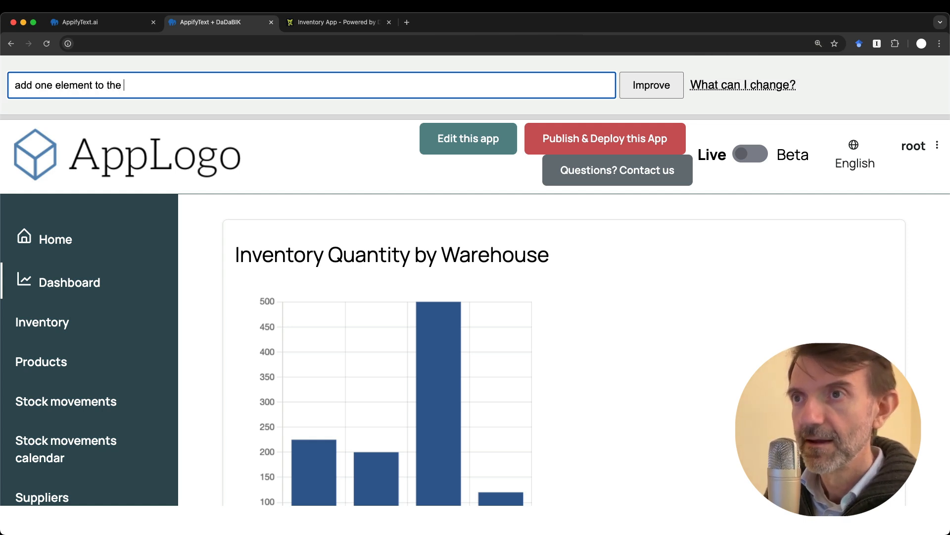
type("shboard")
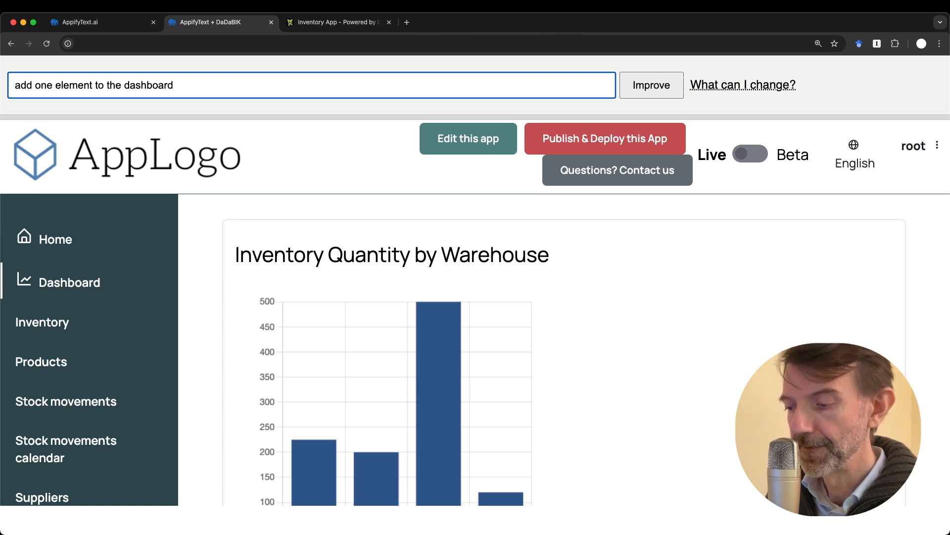
type(": our products")
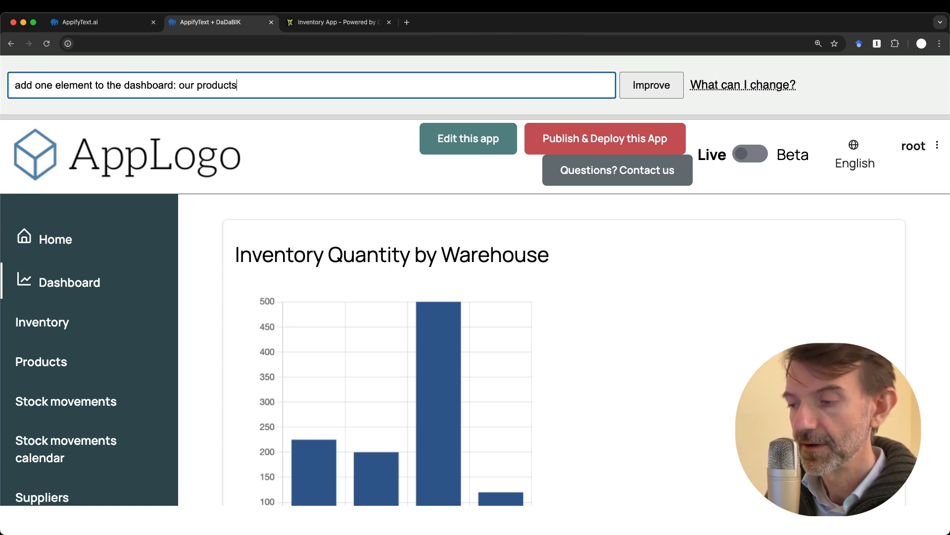
type(" average price")
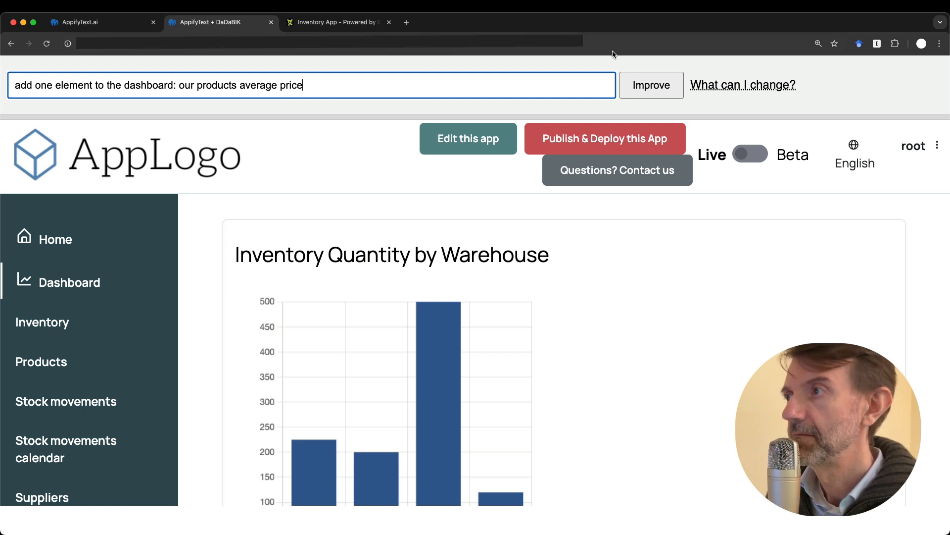
left_click(642, 89)
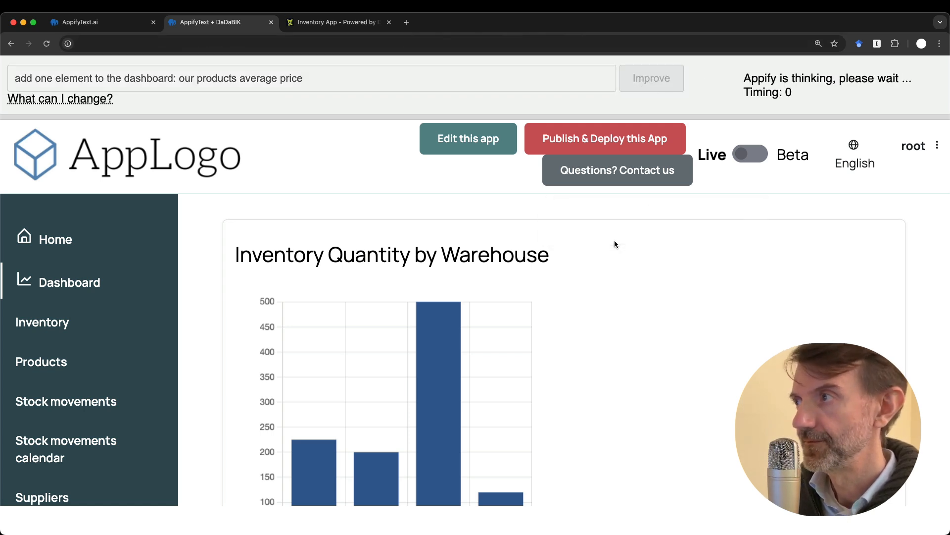
key("super+minus")
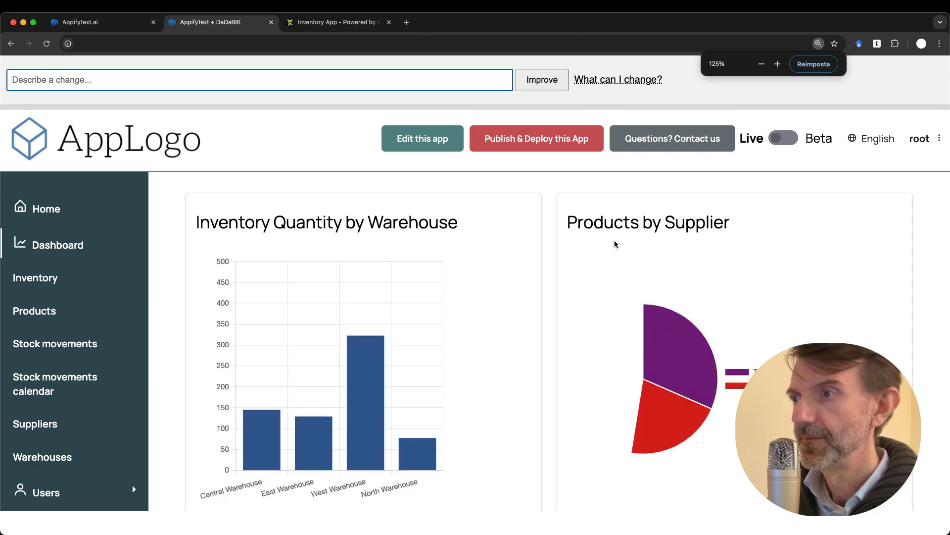
scroll(495, 360, "down", 3)
scroll(495, 361, "down", 6)
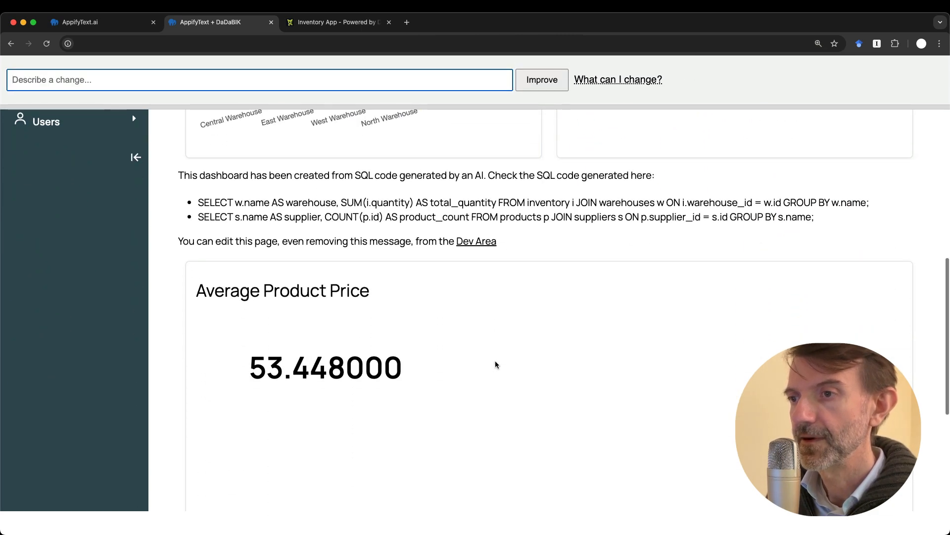
scroll(495, 362, "up", 1)
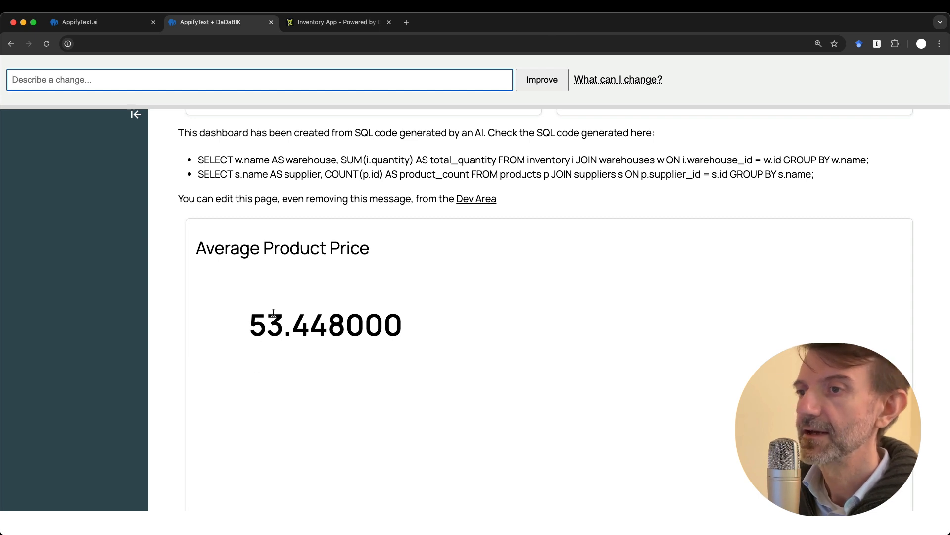
scroll(296, 359, "down", 4)
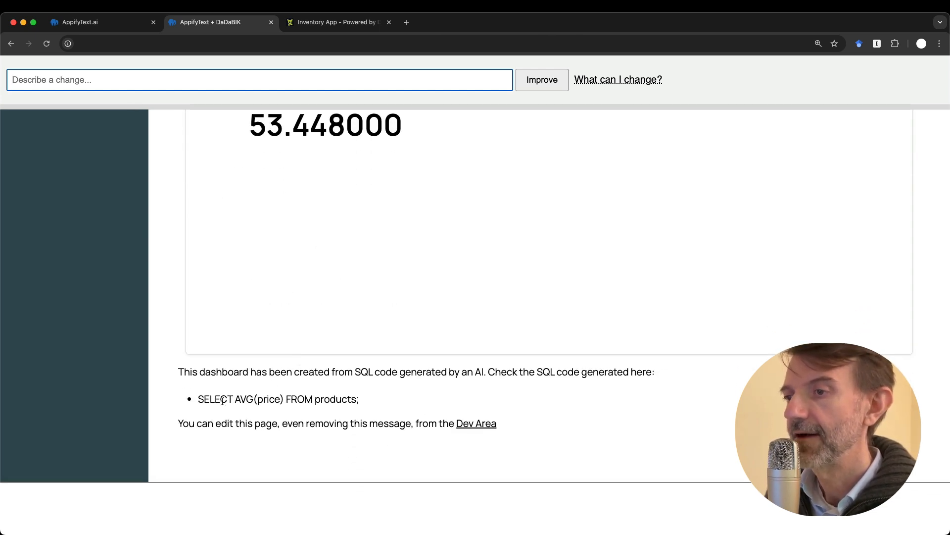
scroll(319, 410, "up", 10)
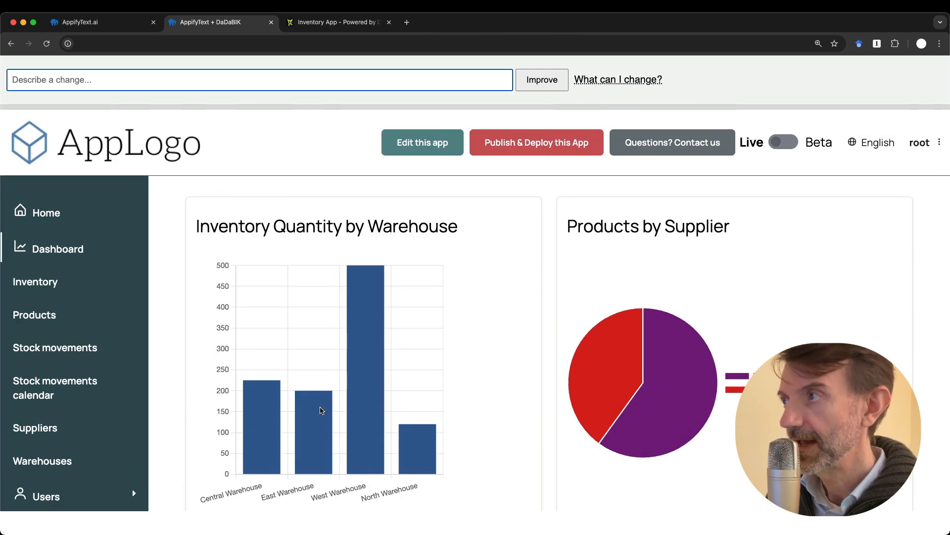
key("ctrl+minus")
key("ctrl+minus")
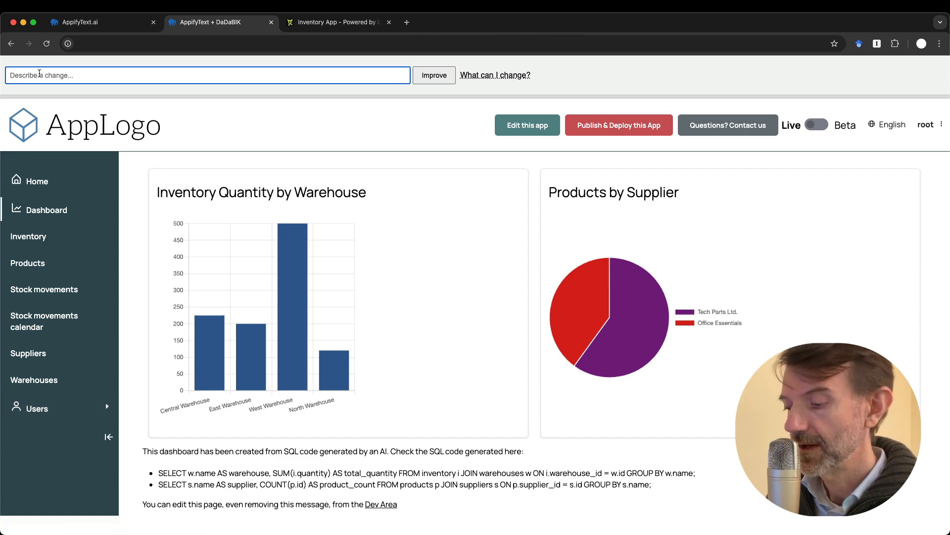
Submit the change request 'change only the color of the left menu, make it gray'
key("super+equal")
key("super+equal")
type("change ")
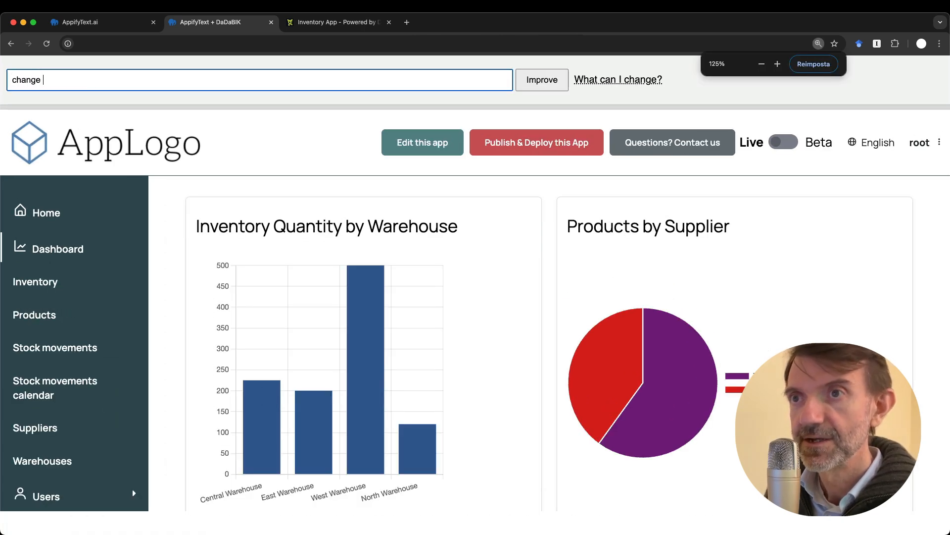
type("only the color ")
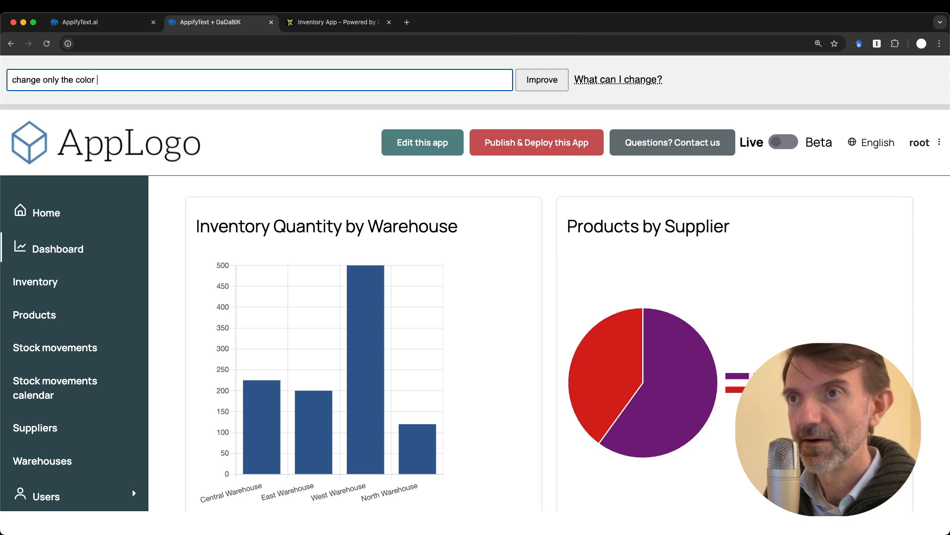
type("of the left menu,")
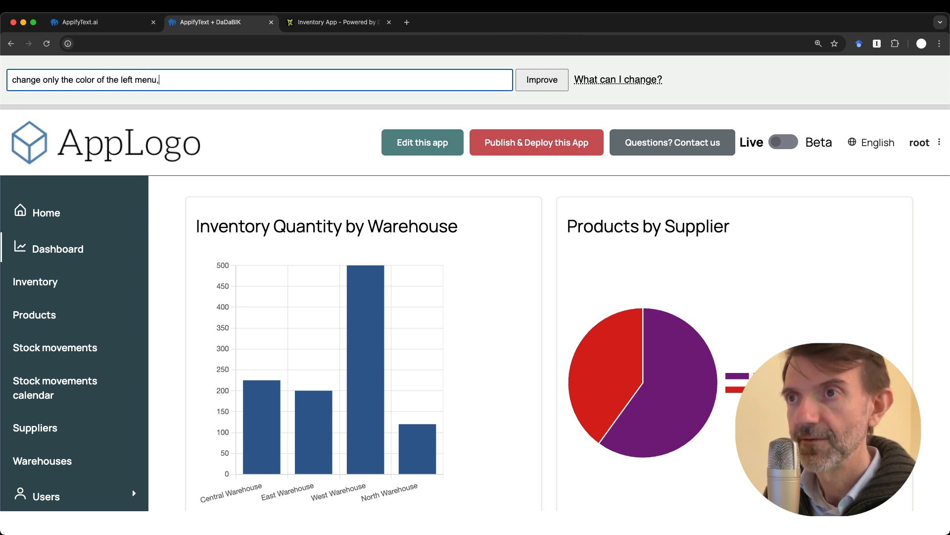
type(" make it")
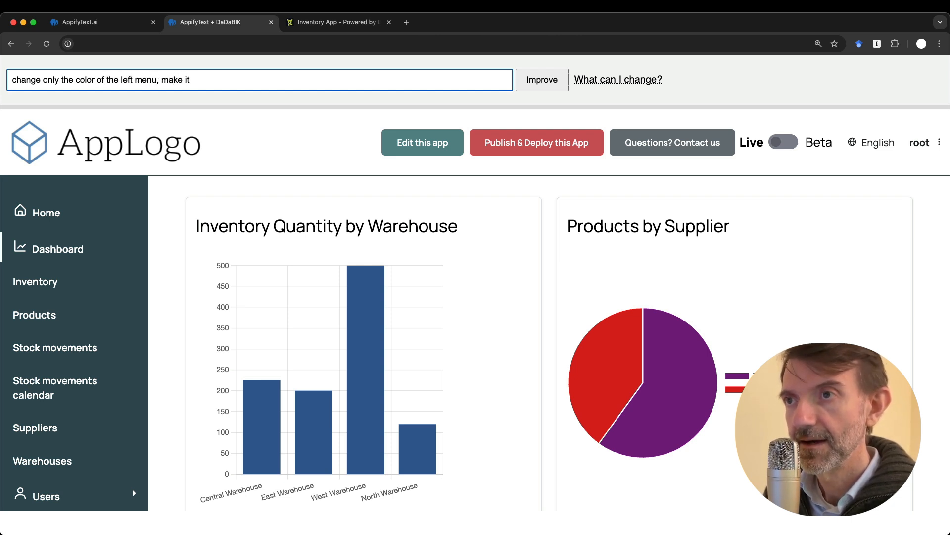
type(" grasy")
key("BackSpace")
key("BackSpace")
key("BackSpace")
type("at")
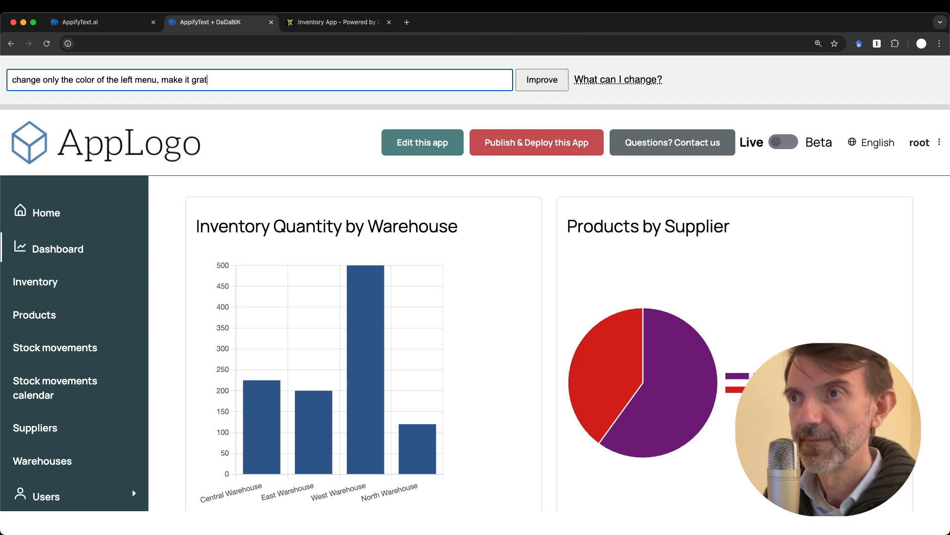
key("BackSpace")
type("iy")
key("BackSpace")
type("y")
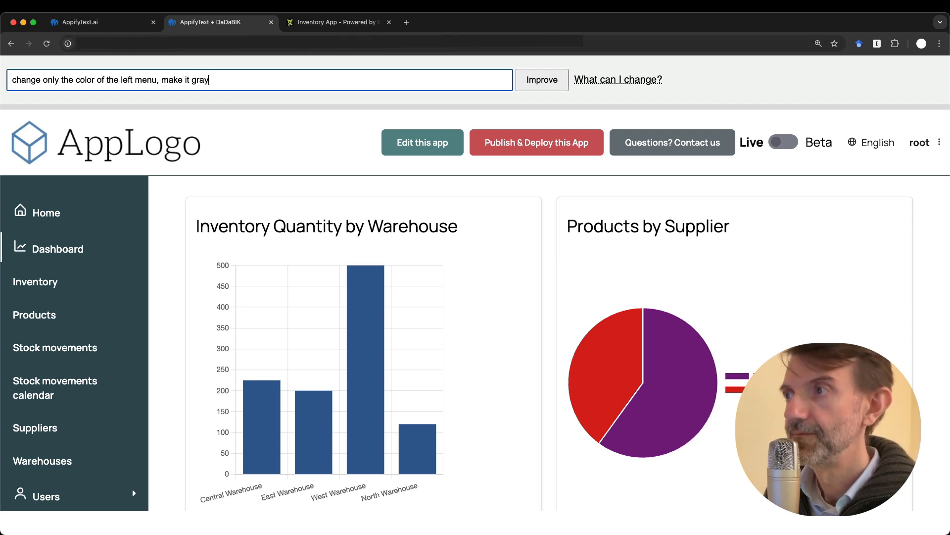
key("Return")
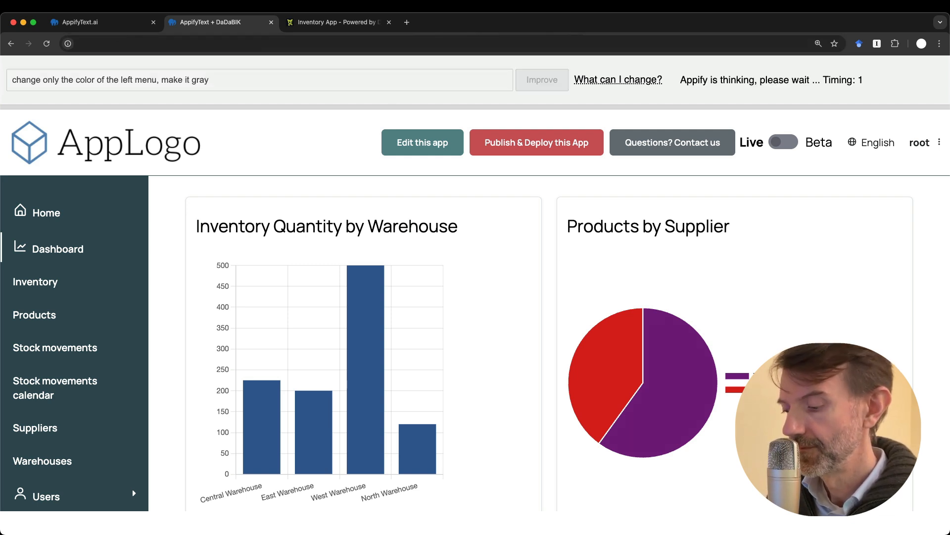
key("super+minus")
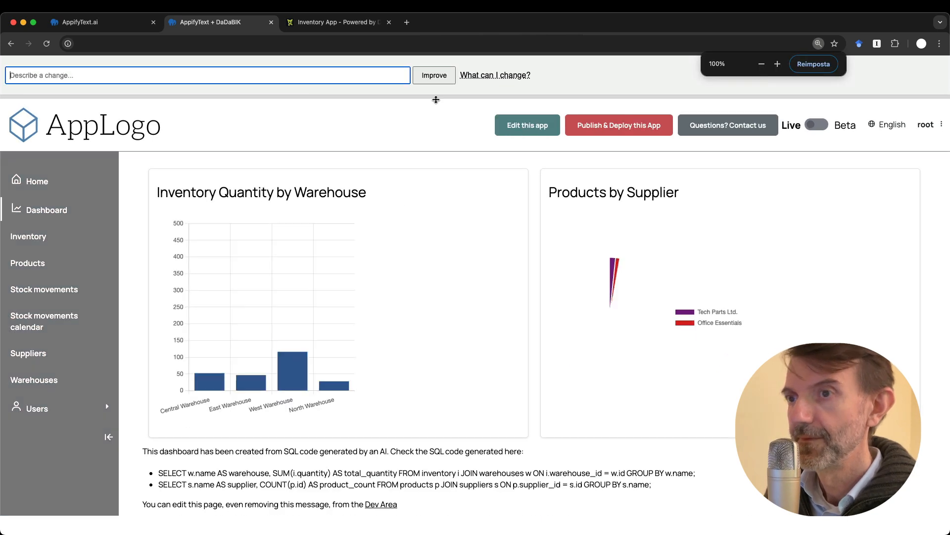
Go to Inventory > Products and open the Wireless Mouse product's edit form
left_click(44, 236)
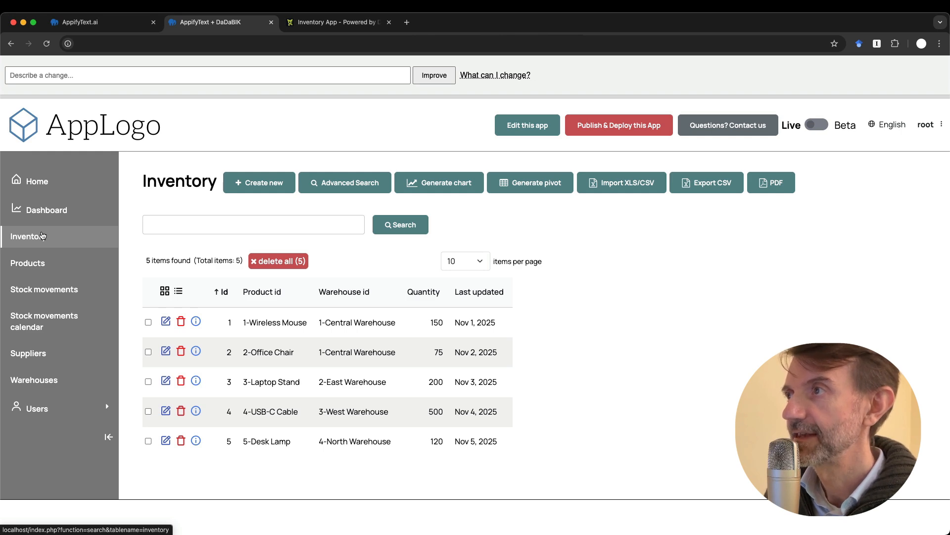
left_click(21, 262)
left_click(166, 328)
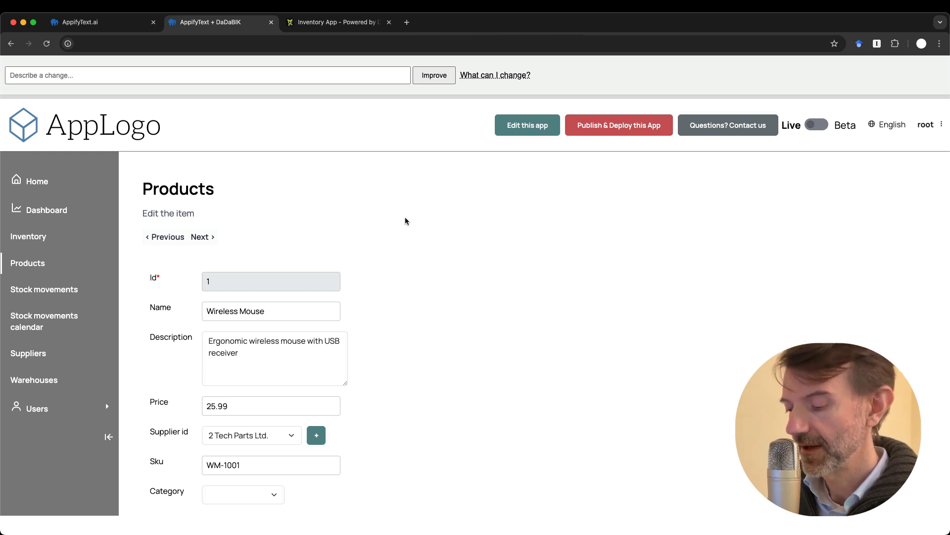
key("super+equal")
key("super+equal")
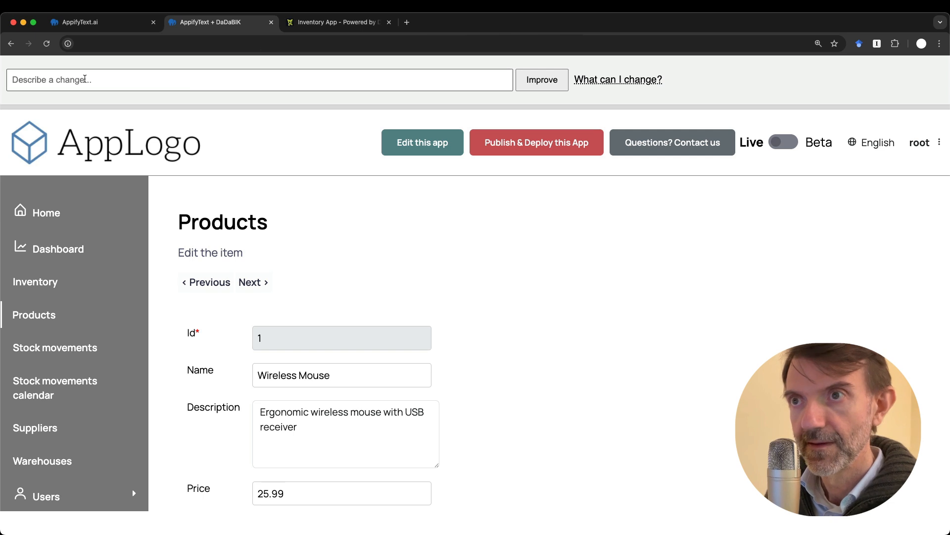
Submit the request 'I don't like the style of the forms, make them more modern and cool'
left_click(76, 80)
type("I don'")
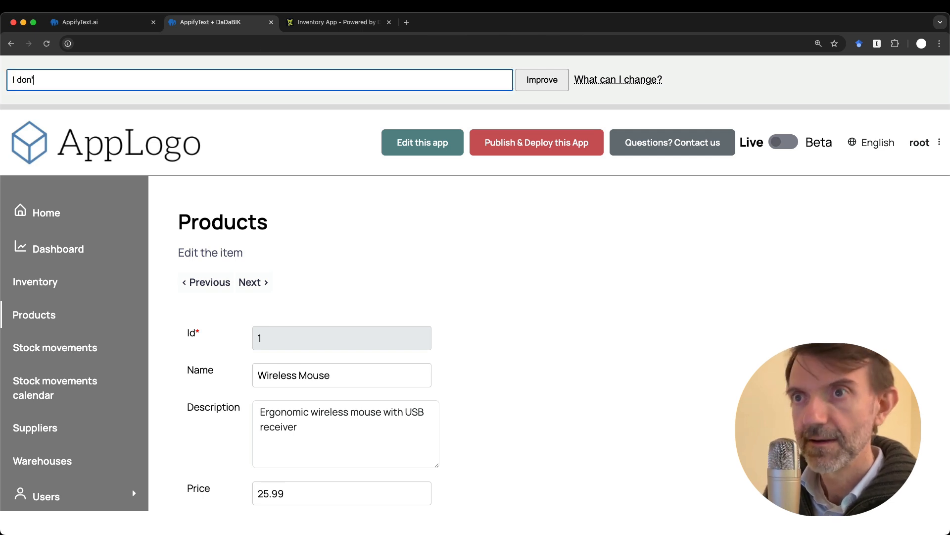
type("t like the style ")
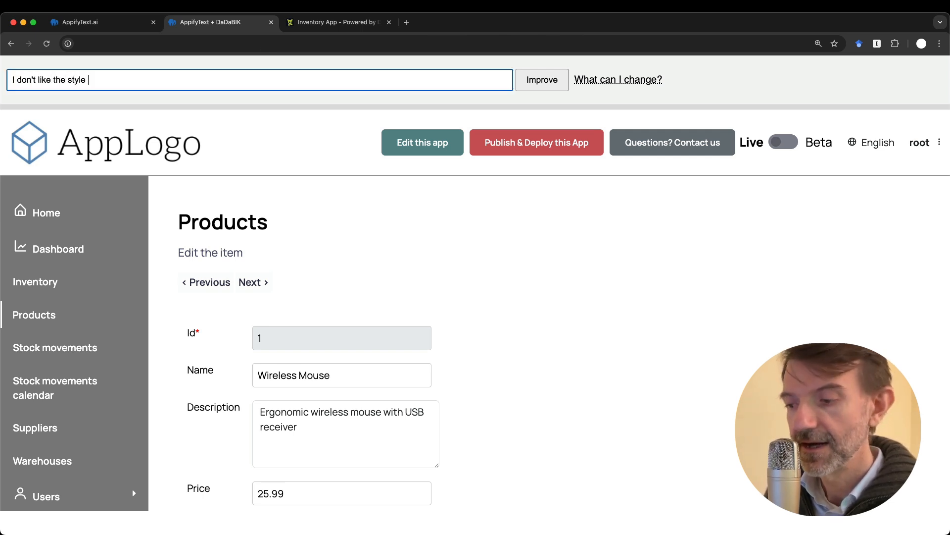
type("of the forms, ")
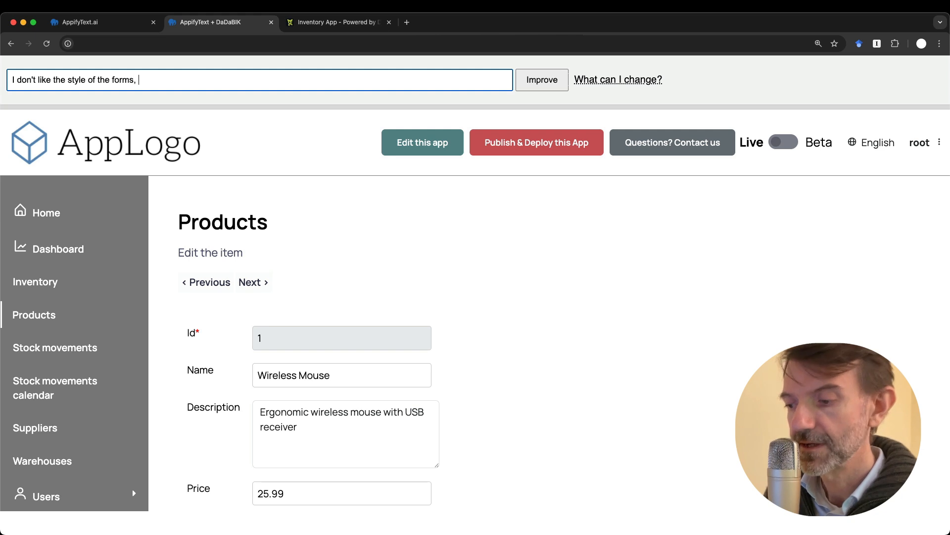
type("make them more ")
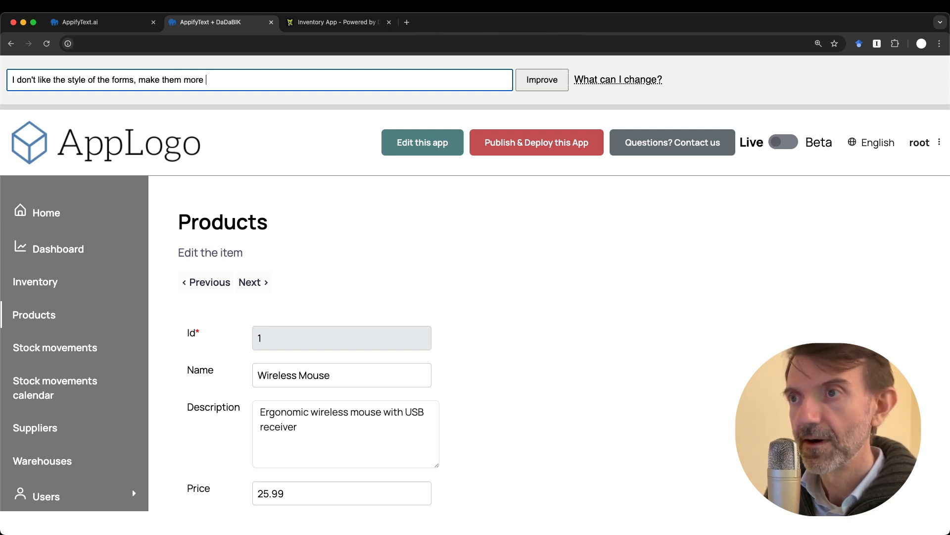
type("modern")
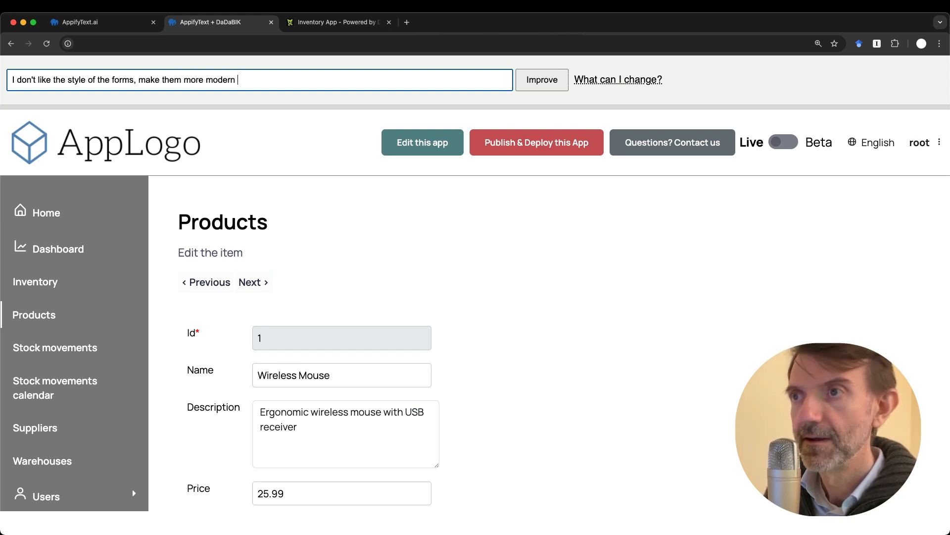
type(" and cool")
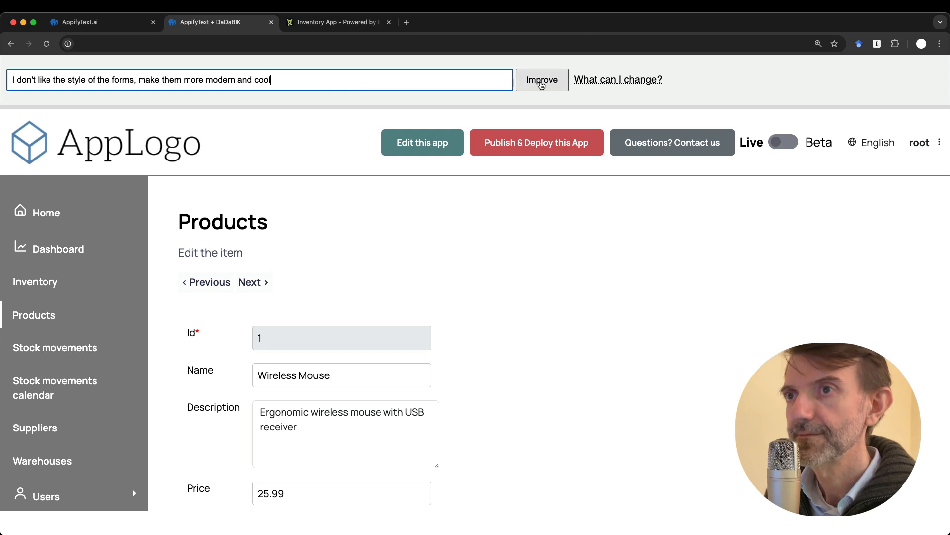
left_click(542, 84)
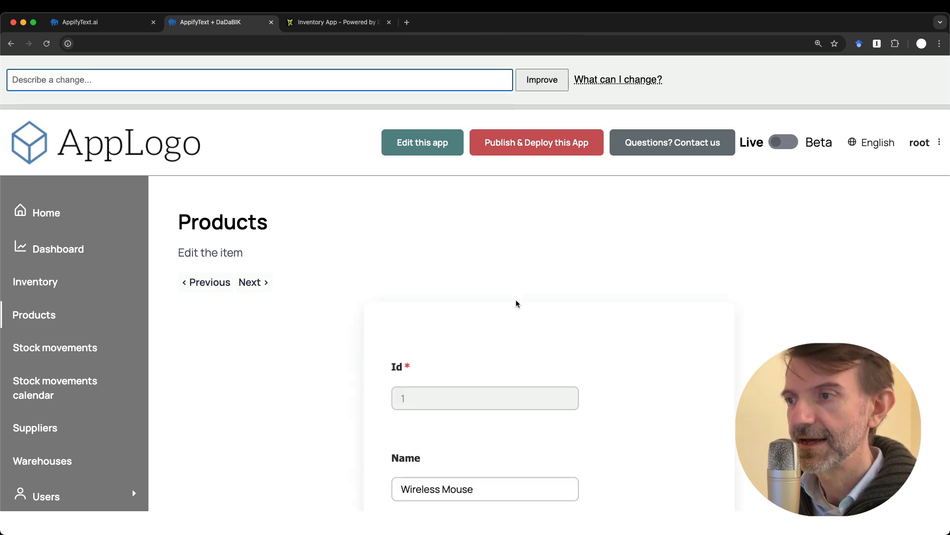
scroll(516, 302, "down", 6)
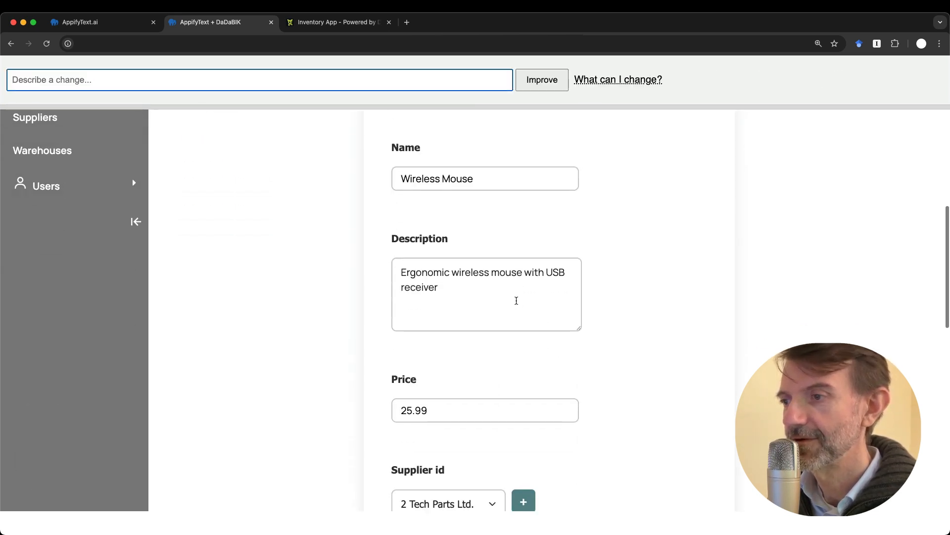
scroll(517, 300, "down", 7)
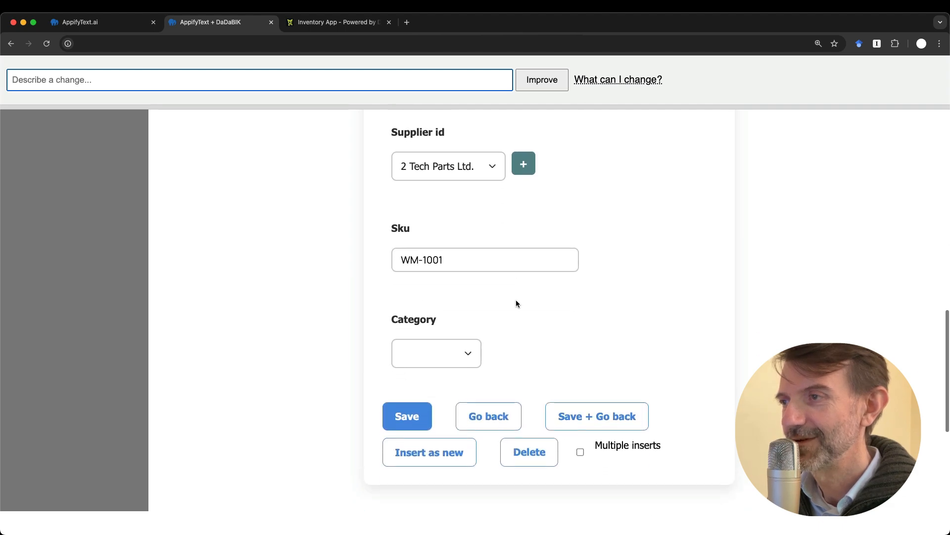
scroll(516, 303, "up", 14)
scroll(516, 302, "down", 2)
left_click(441, 320)
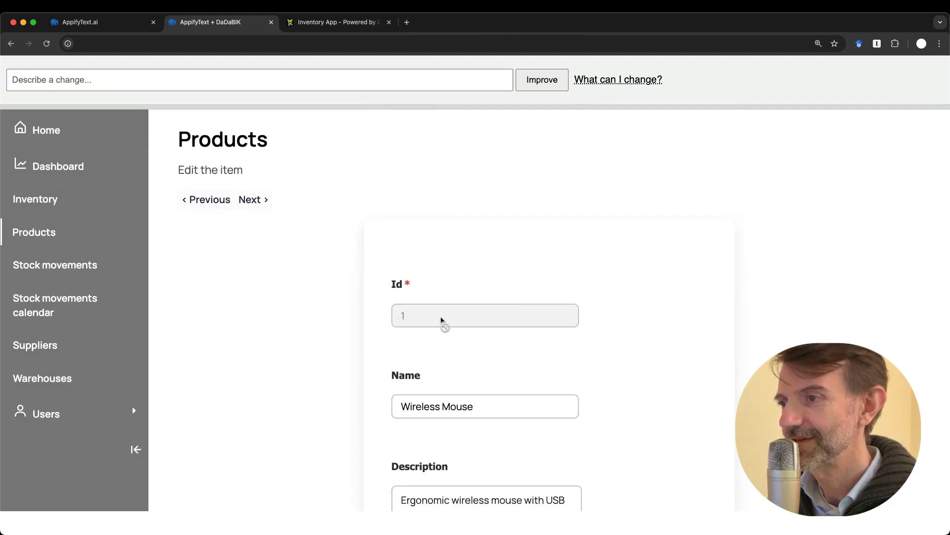
left_click(444, 404)
scroll(490, 444, "down", 7)
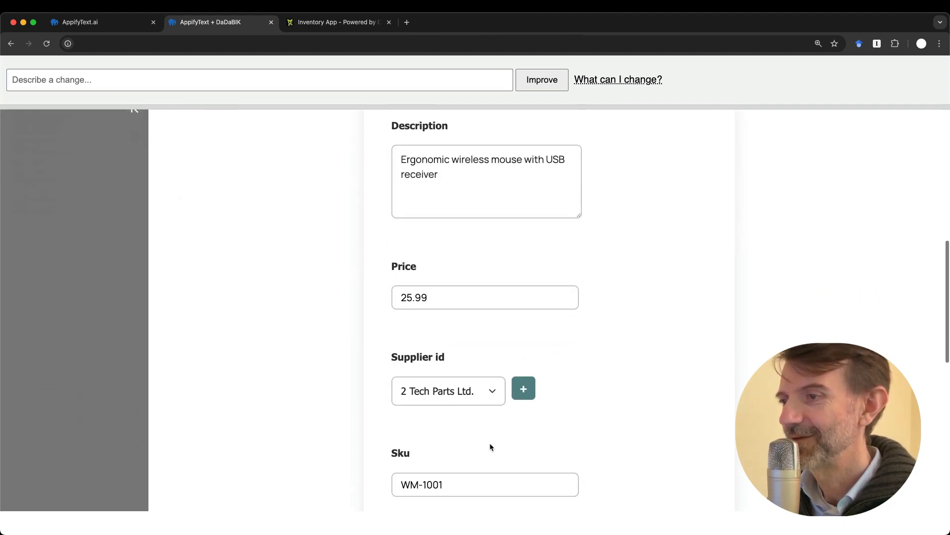
scroll(489, 442, "up", 9)
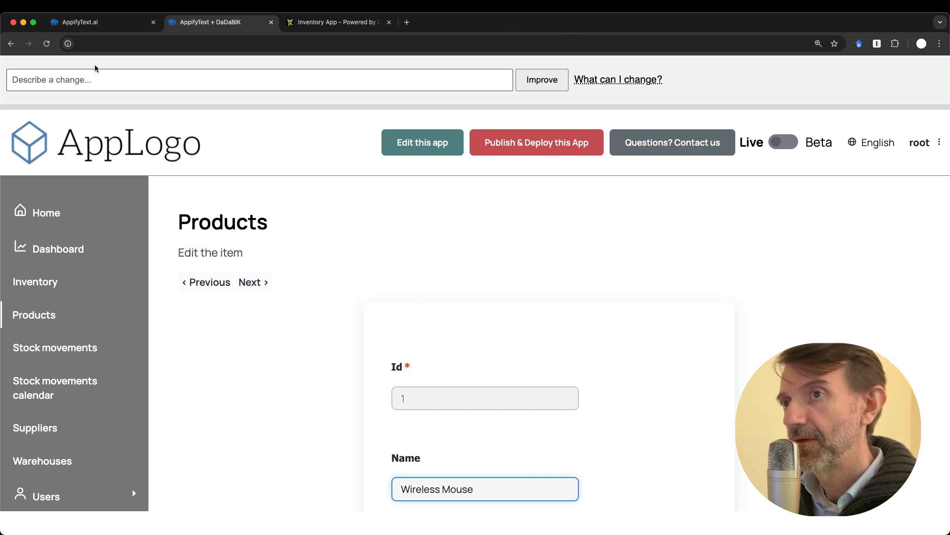
left_click(123, 79)
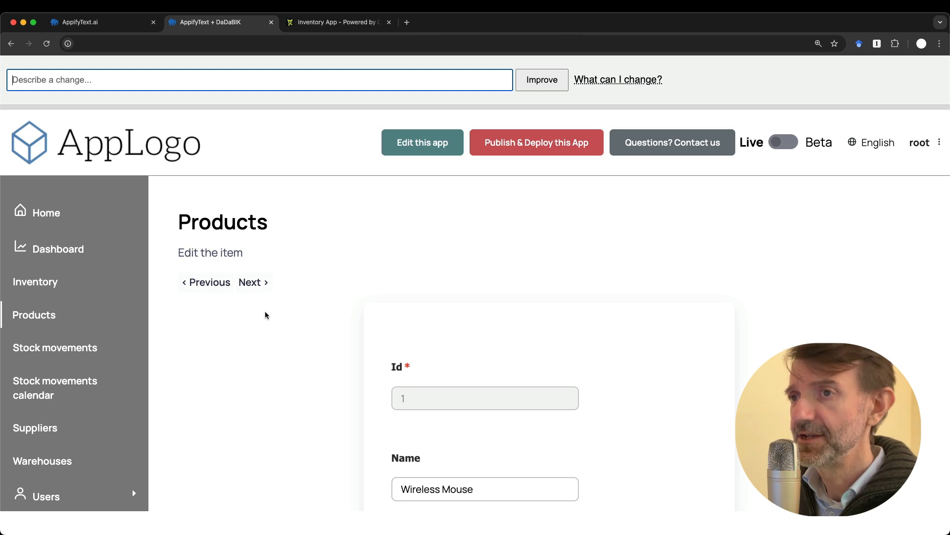
left_click(337, 22)
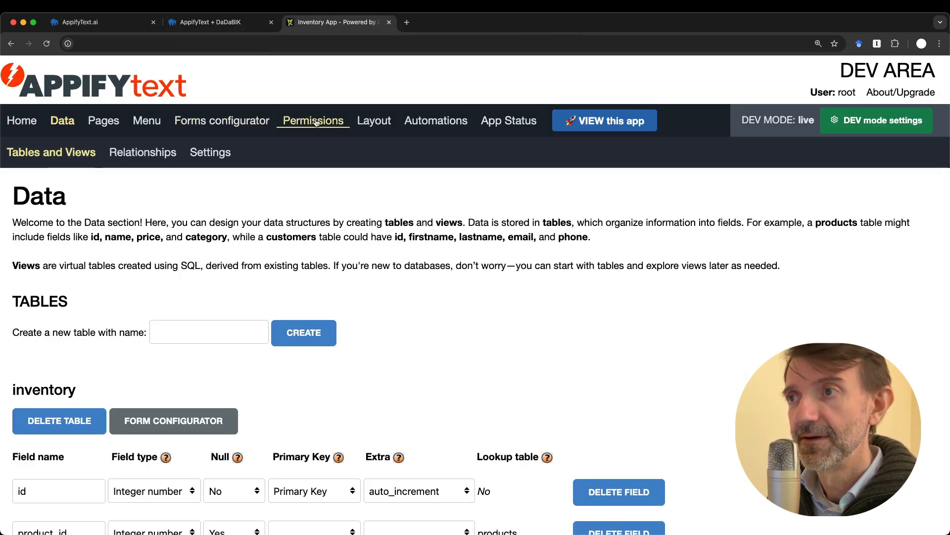
left_click(367, 123)
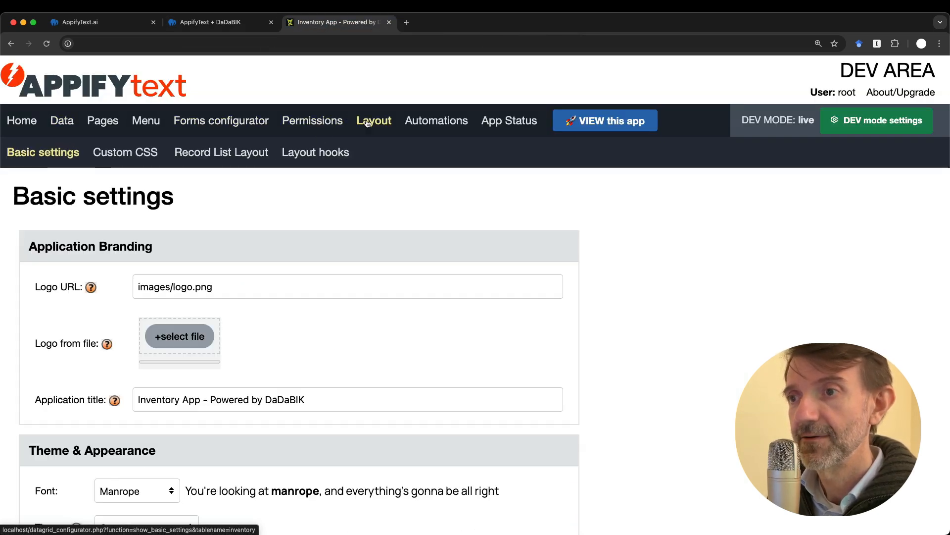
left_click(220, 154)
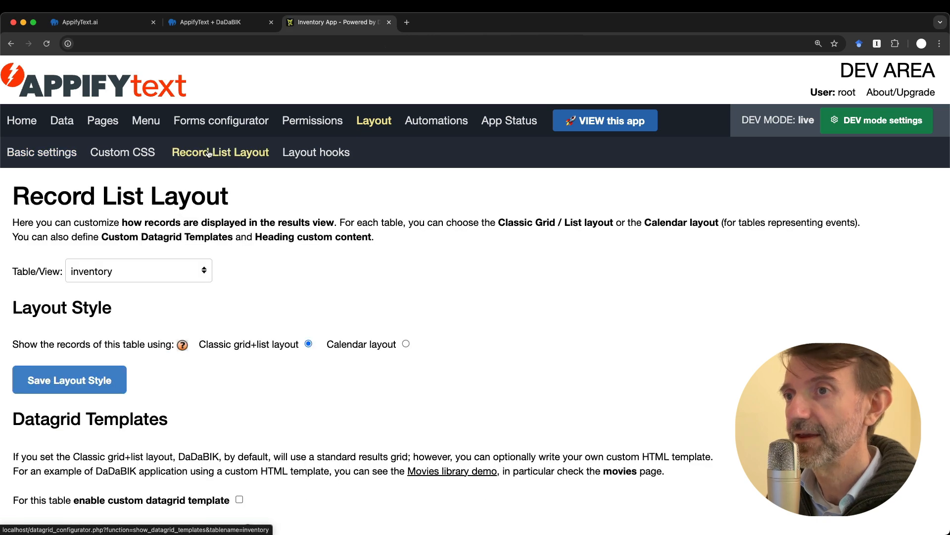
left_click(143, 154)
scroll(248, 294, "down", 5)
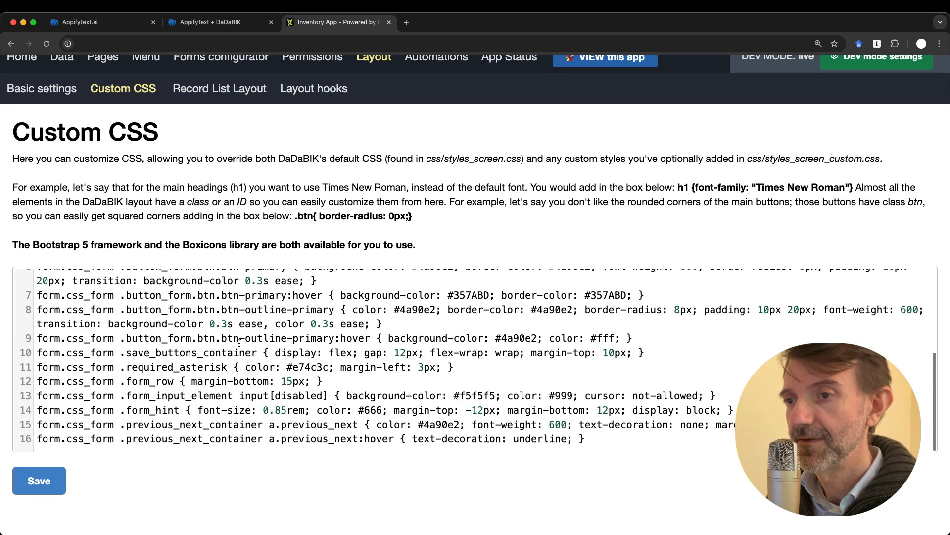
scroll(240, 343, "up", 5)
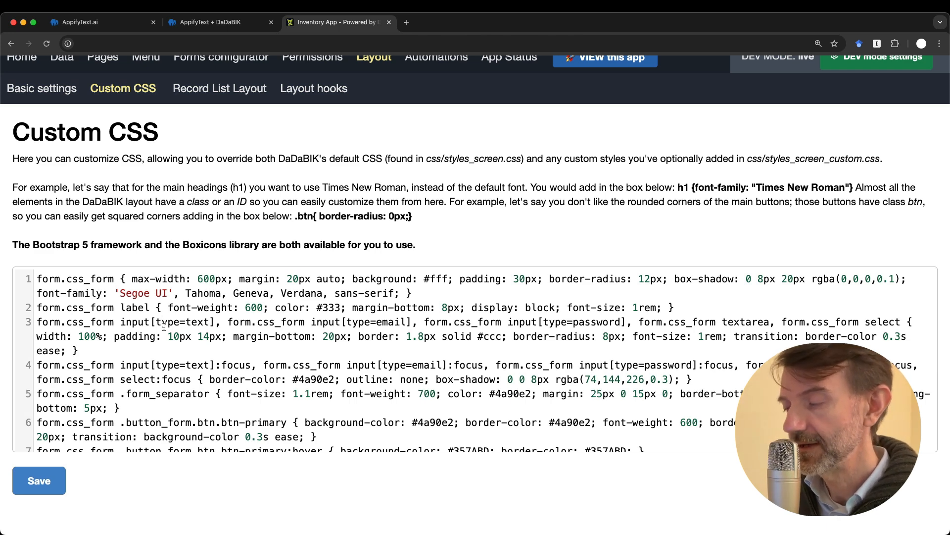
key("super+minus")
left_click(238, 288)
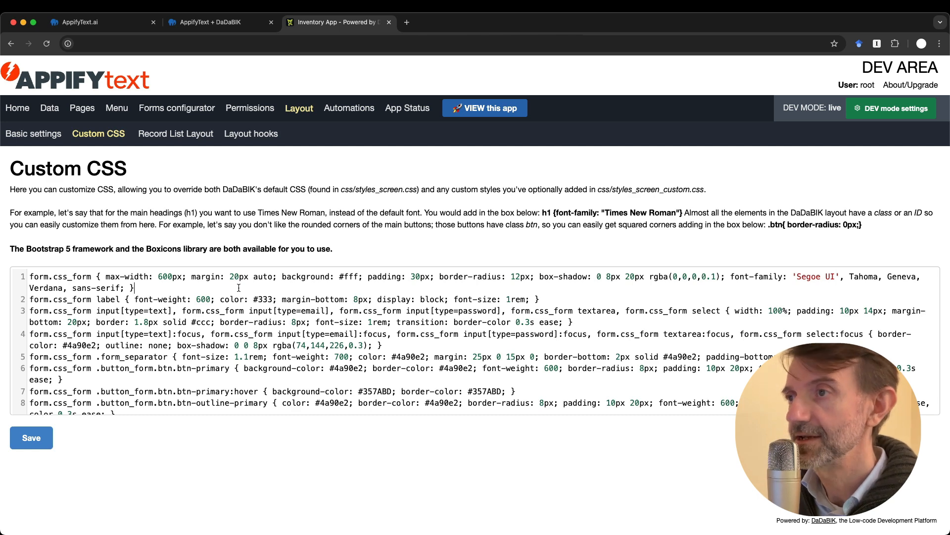
key("ctrl+shift+Tab")
left_click(227, 340)
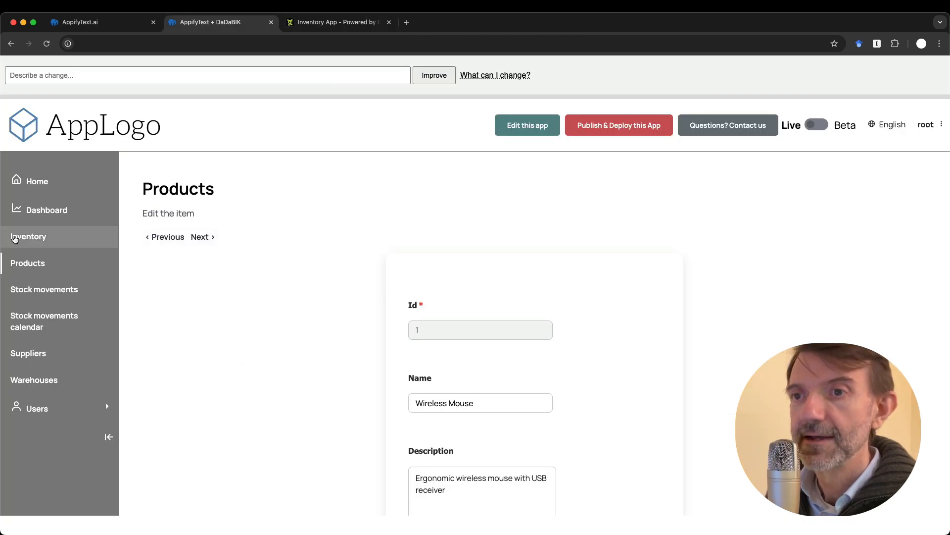
From the Products list, submit the request 'add a picture field to the products'
left_click(18, 263)
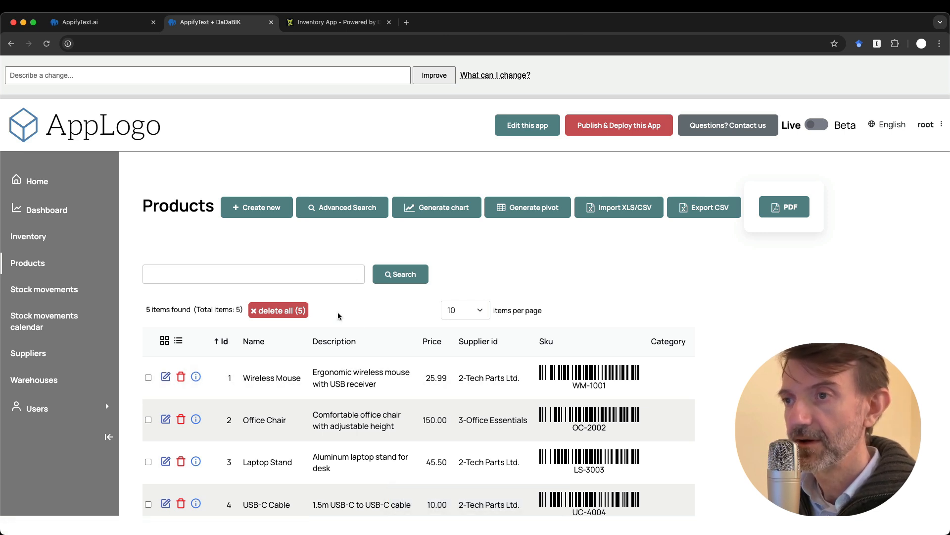
key("super+plus")
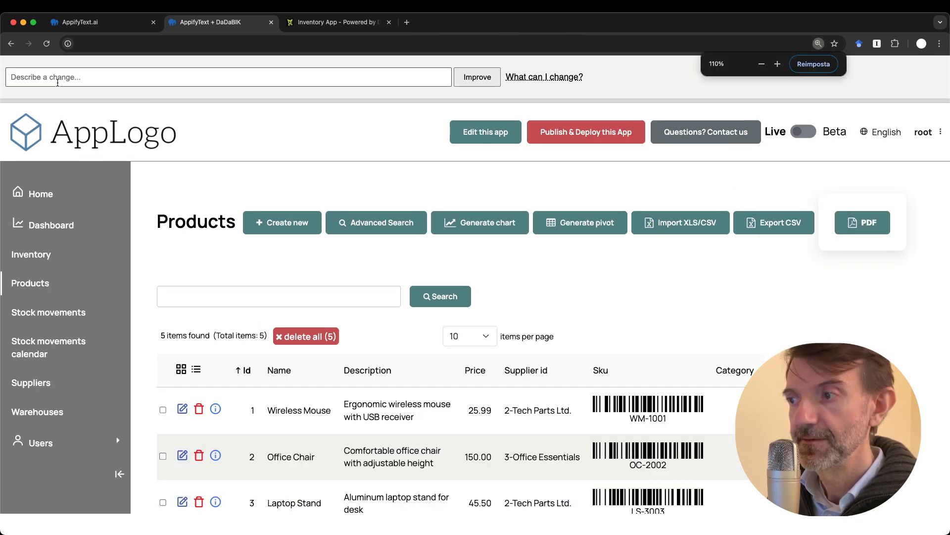
key("super+plus")
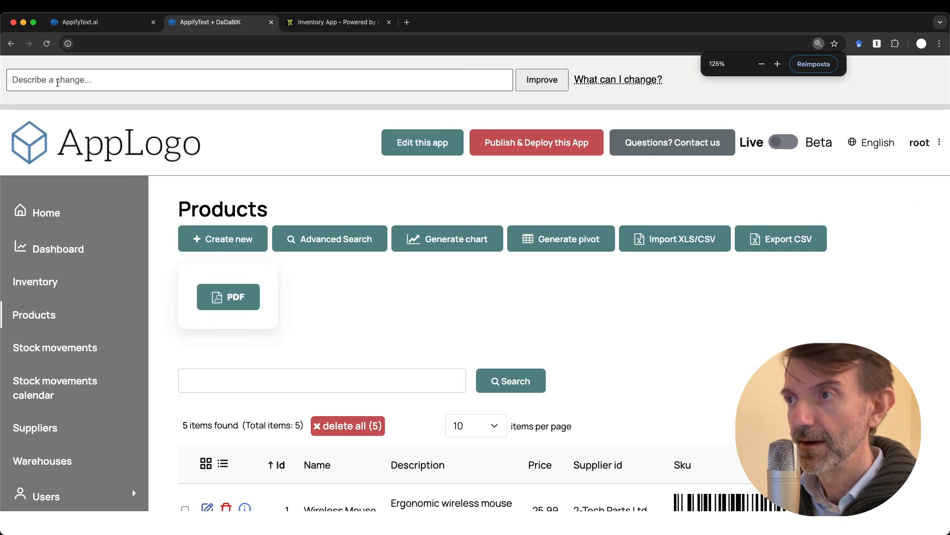
left_click(58, 83)
type("add a pic")
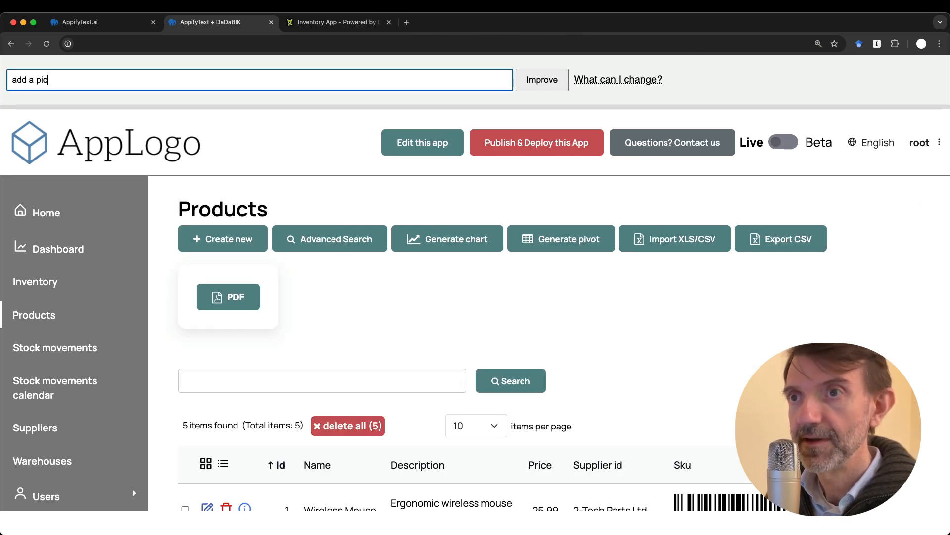
type("ture field to the products")
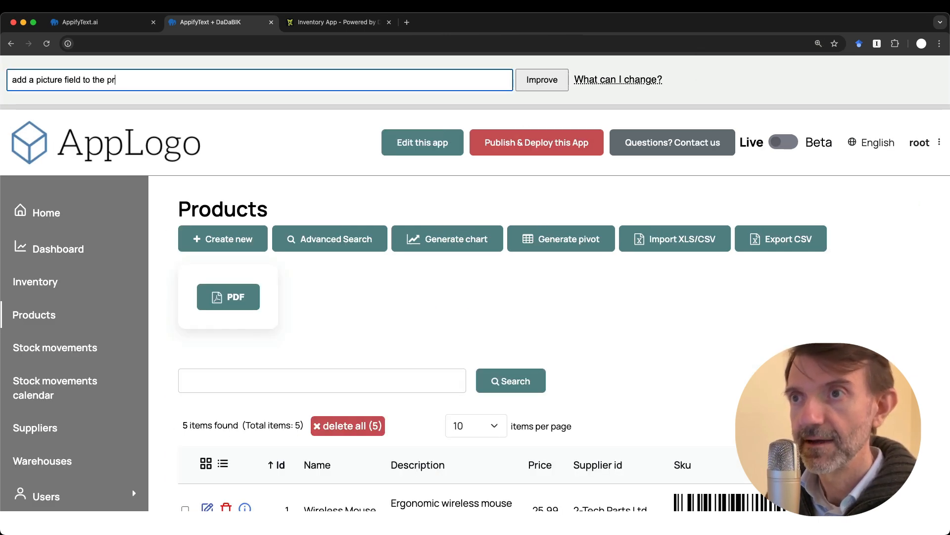
key("Return")
key("super+minus")
key("super+minus")
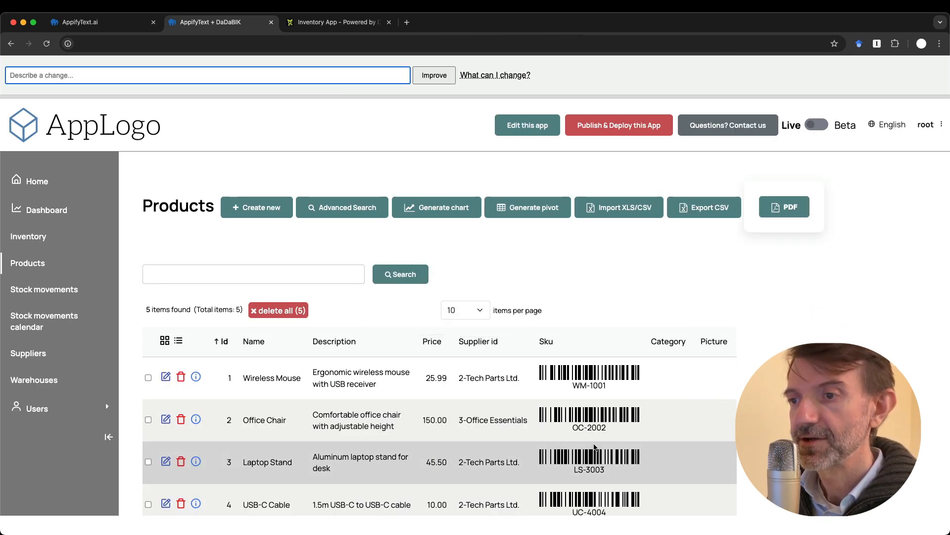
Upload macbook.jpg as the Wireless Mouse product's picture and save the record
scroll(594, 447, "down", 5)
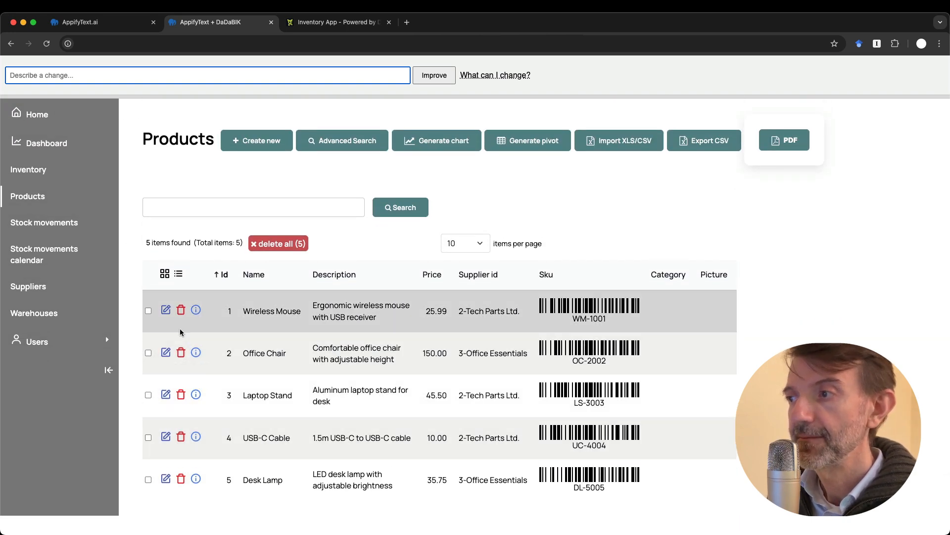
left_click(166, 312)
scroll(238, 366, "down", 5)
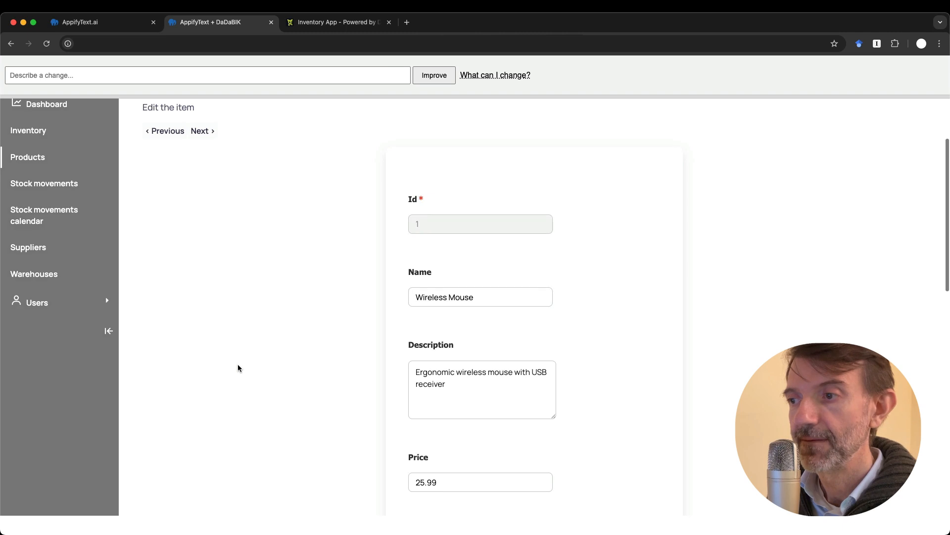
scroll(238, 367, "down", 5)
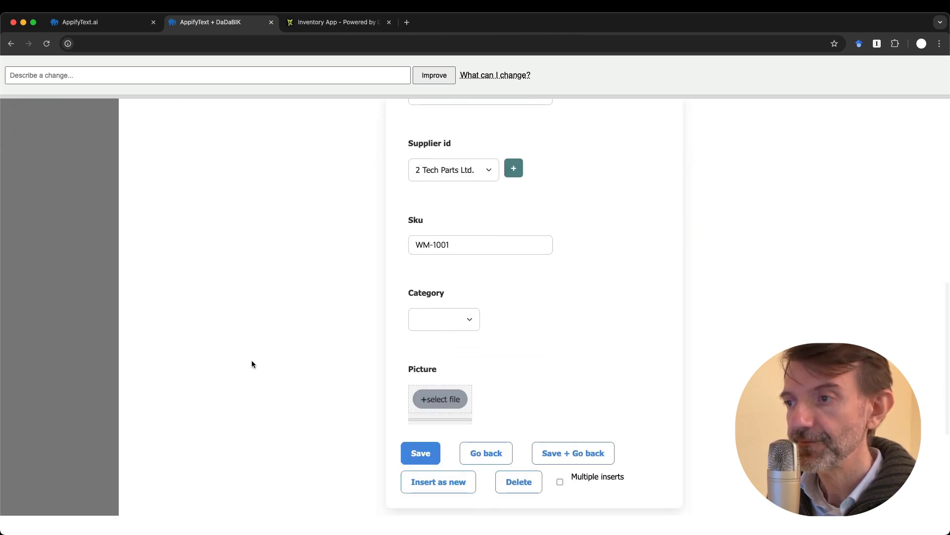
left_click(432, 402)
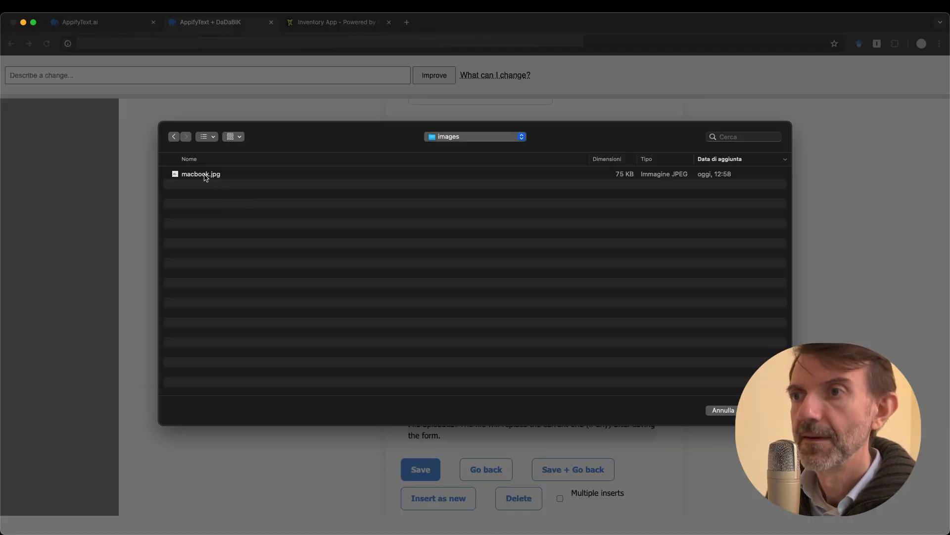
double_click(204, 174)
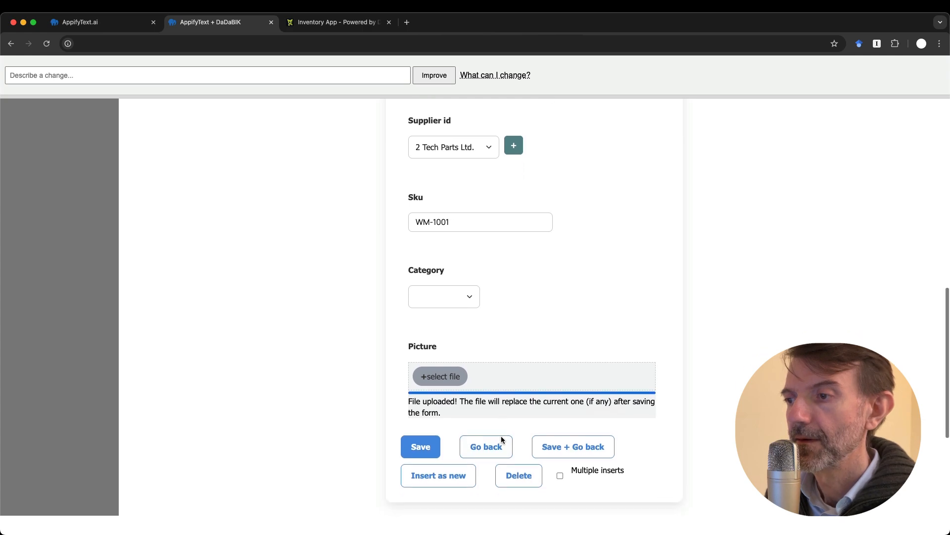
left_click(419, 441)
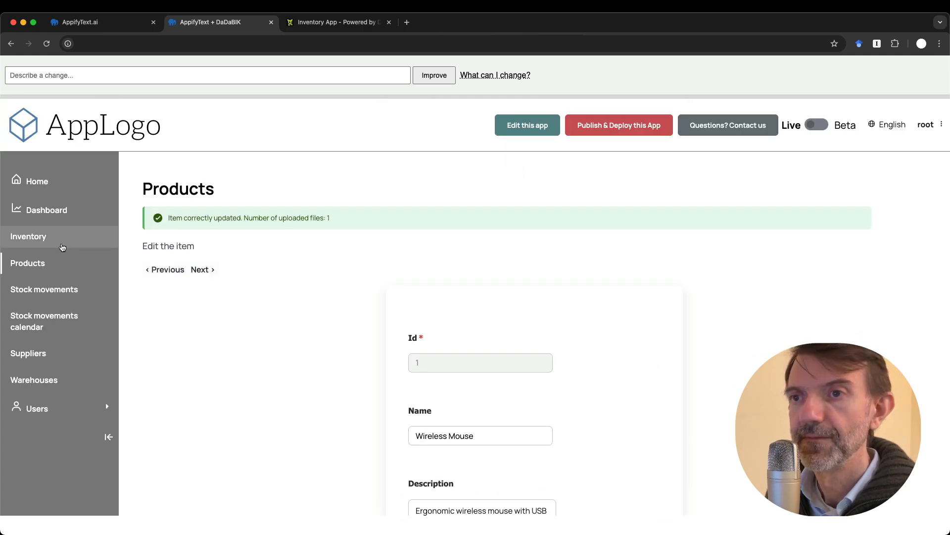
Return to the Products list to check the new picture appears for Wireless Mouse
left_click(27, 263)
scroll(382, 386, "down", 2)
scroll(382, 390, "up", 2)
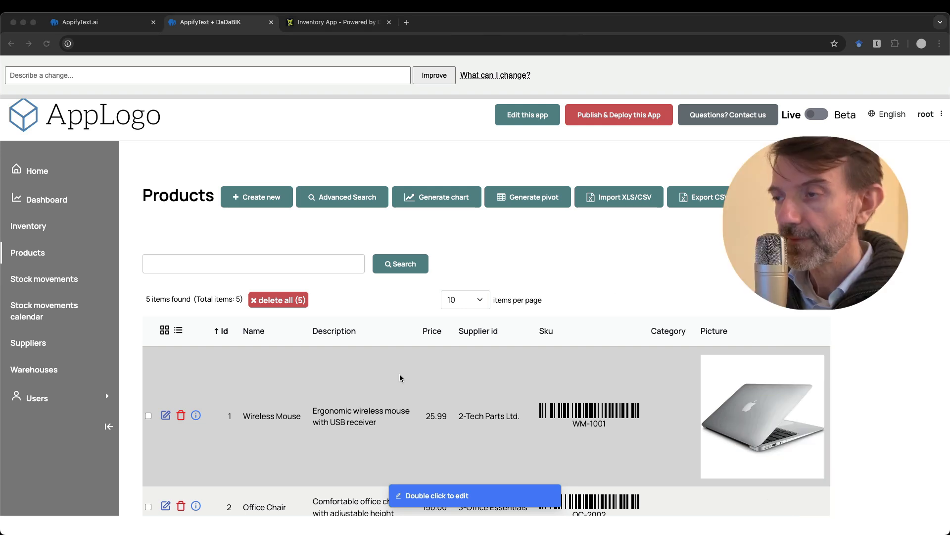
left_click(621, 249)
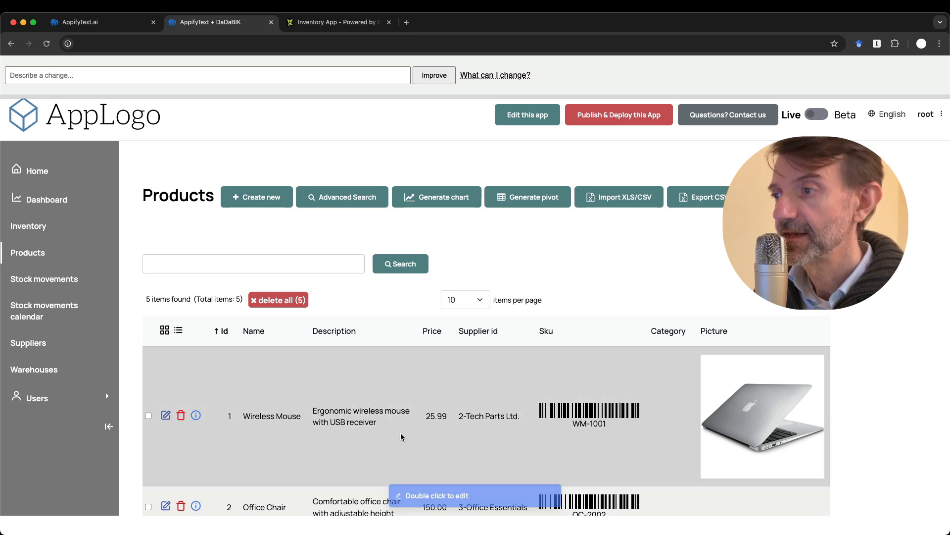
scroll(408, 433, "down", 3)
scroll(408, 432, "up", 2)
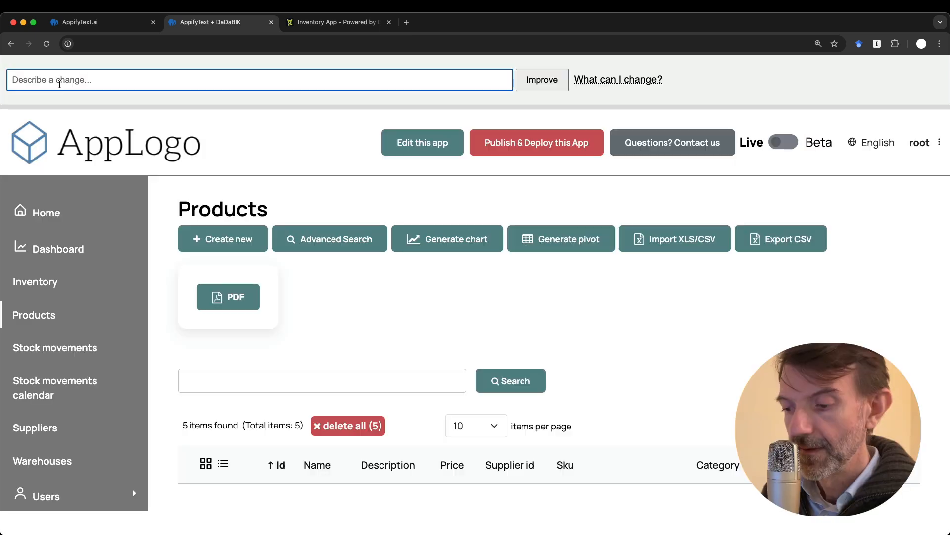
Request a card-like product datagrid with each picture on the left and info on the right
type("red")
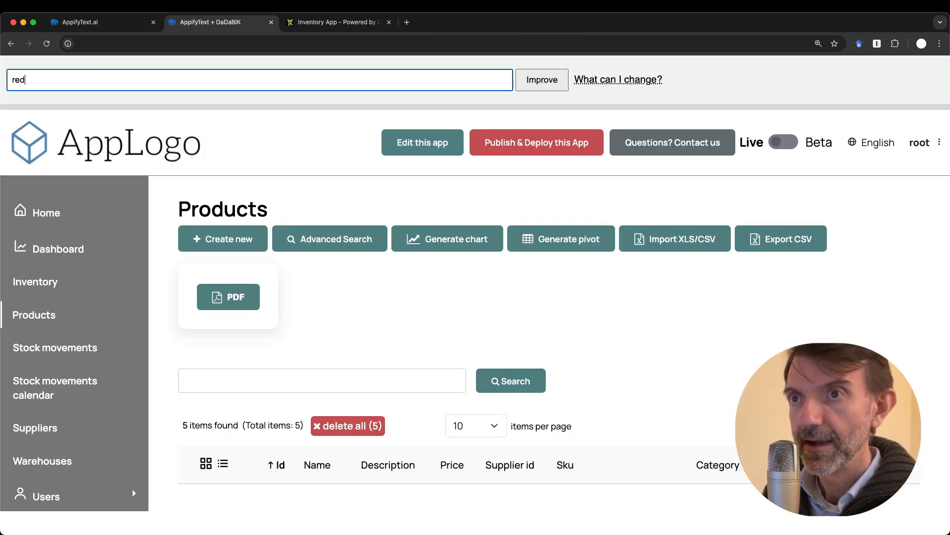
type("esign the ")
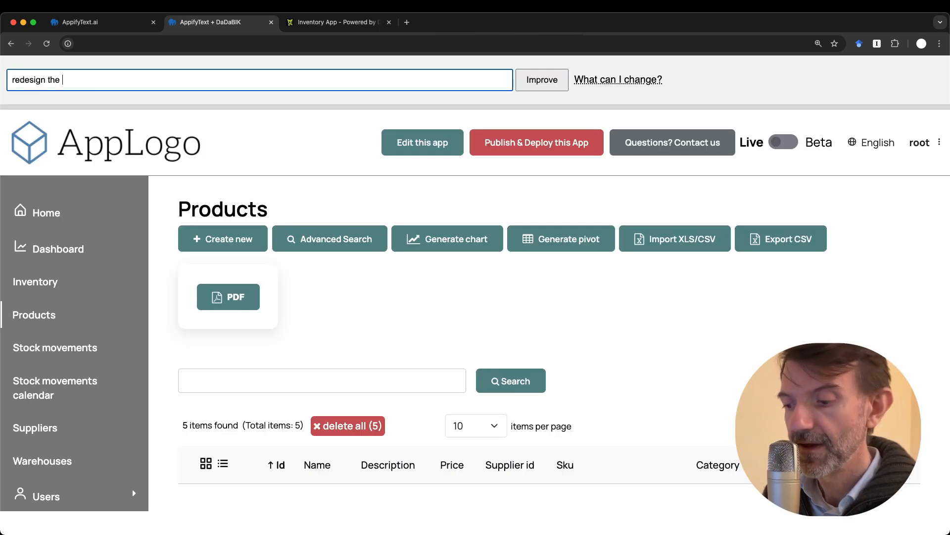
type("products datag")
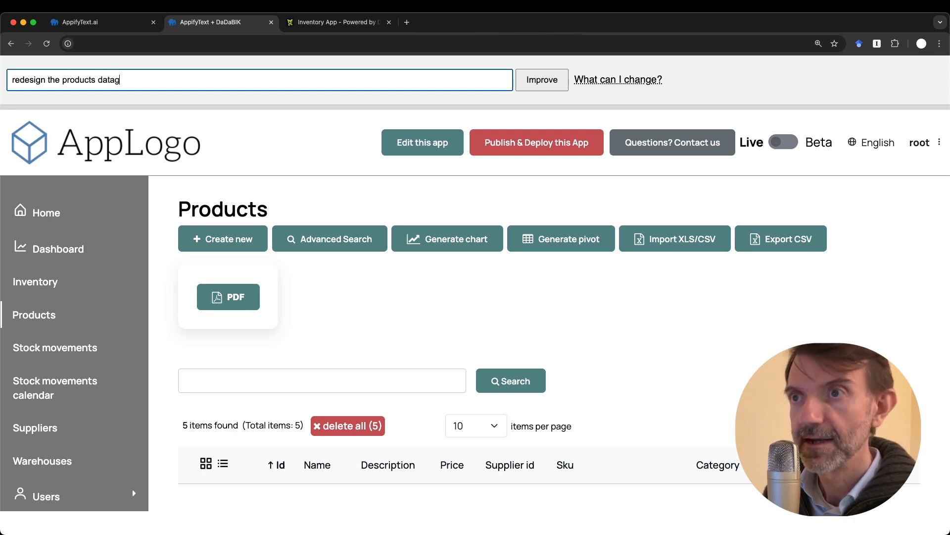
type("rid, using a ")
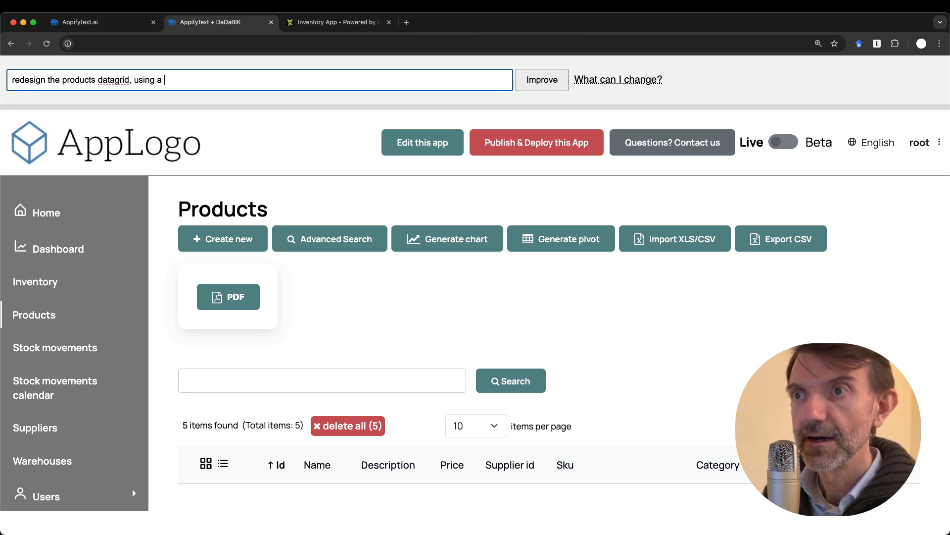
type("card-like")
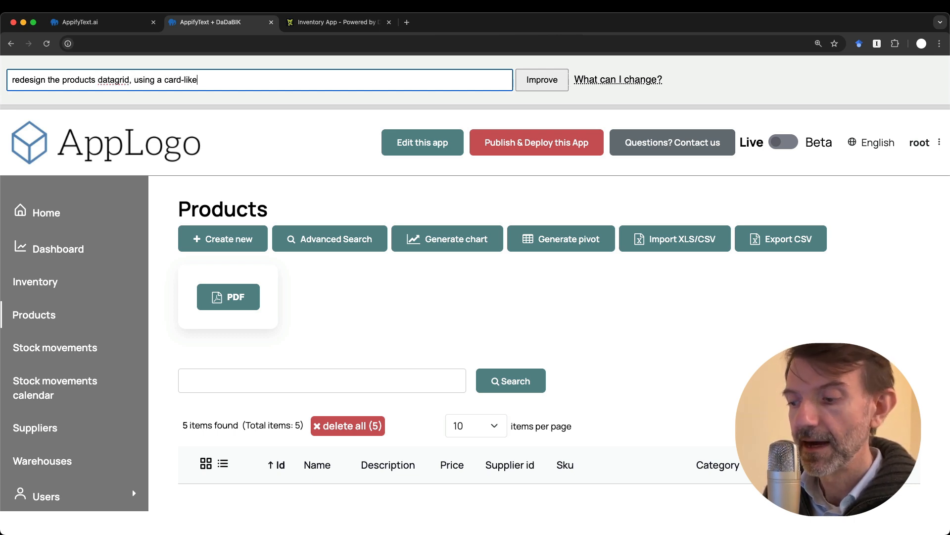
type(" template, ")
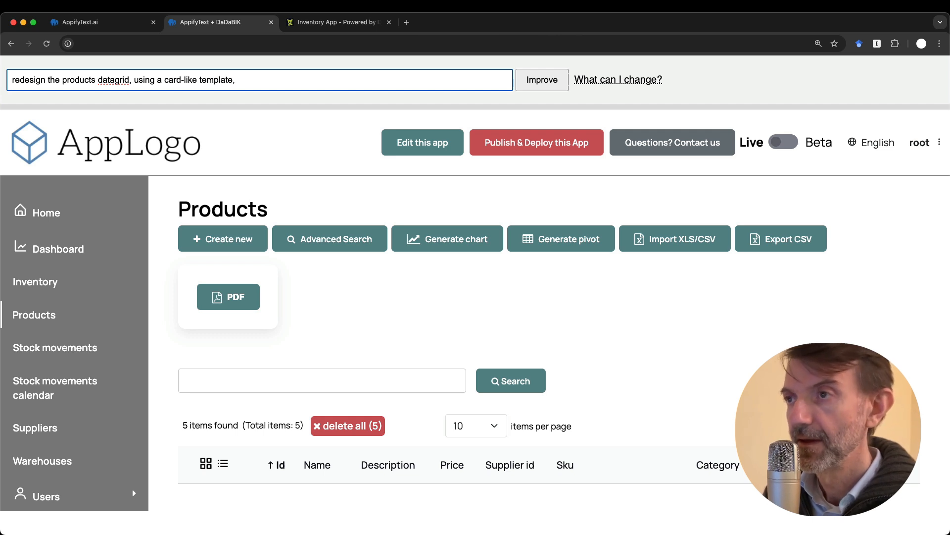
type("e")
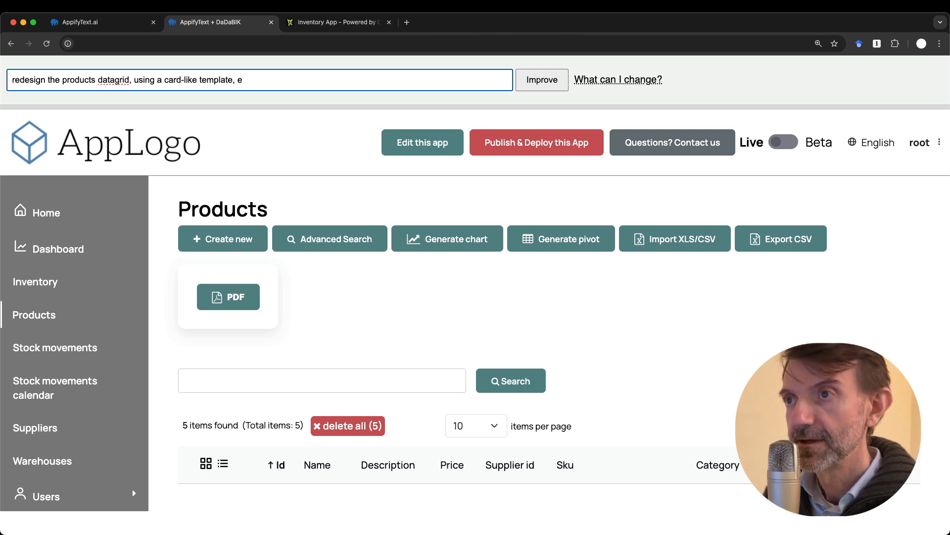
type("ach product has ")
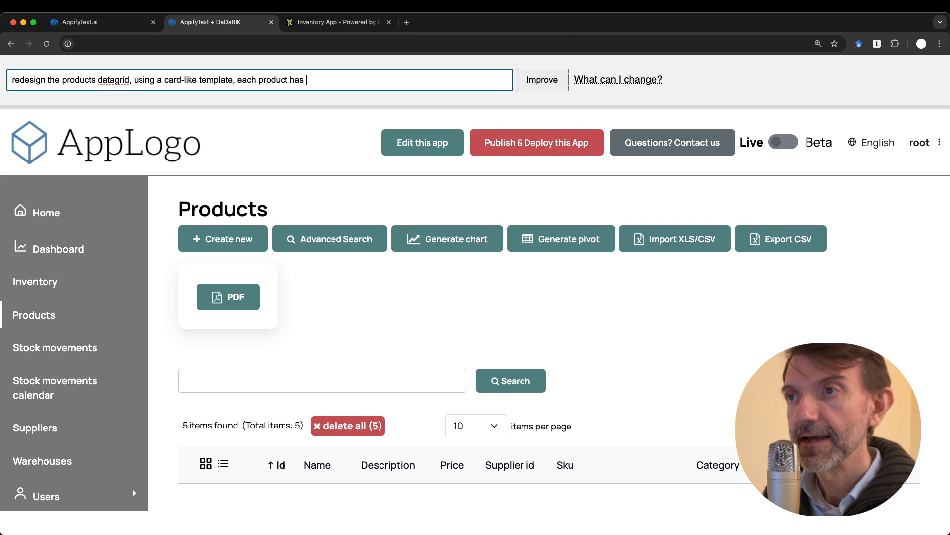
type("the picture ")
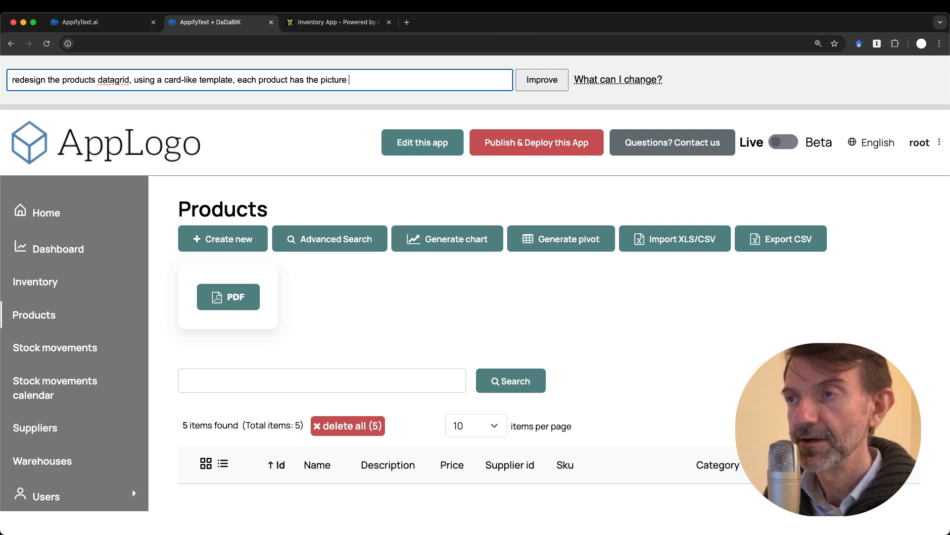
type("on the left ")
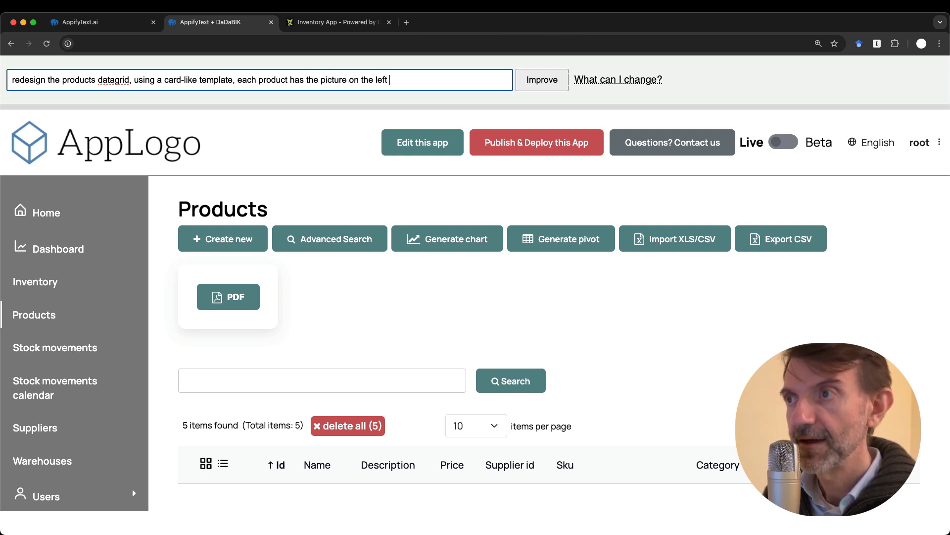
type("and the info")
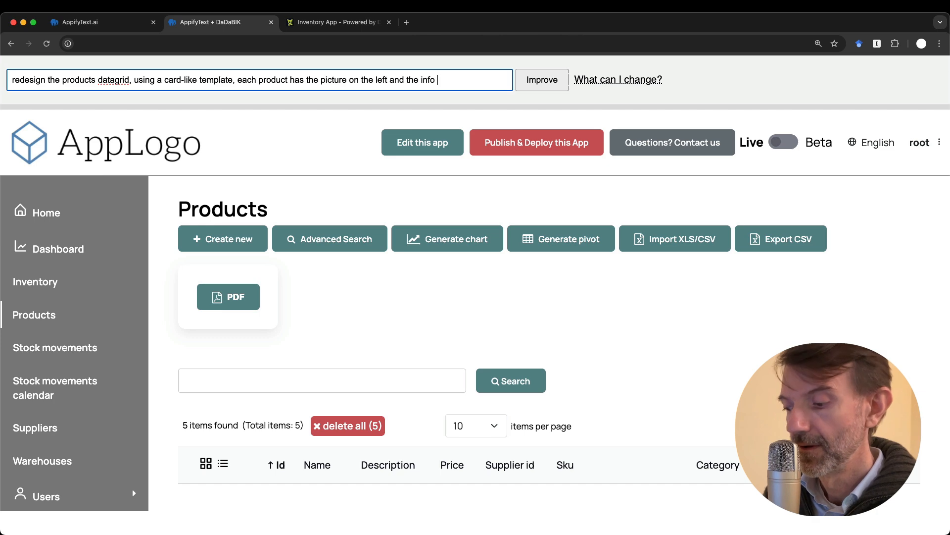
key("super+plus")
type("on the right")
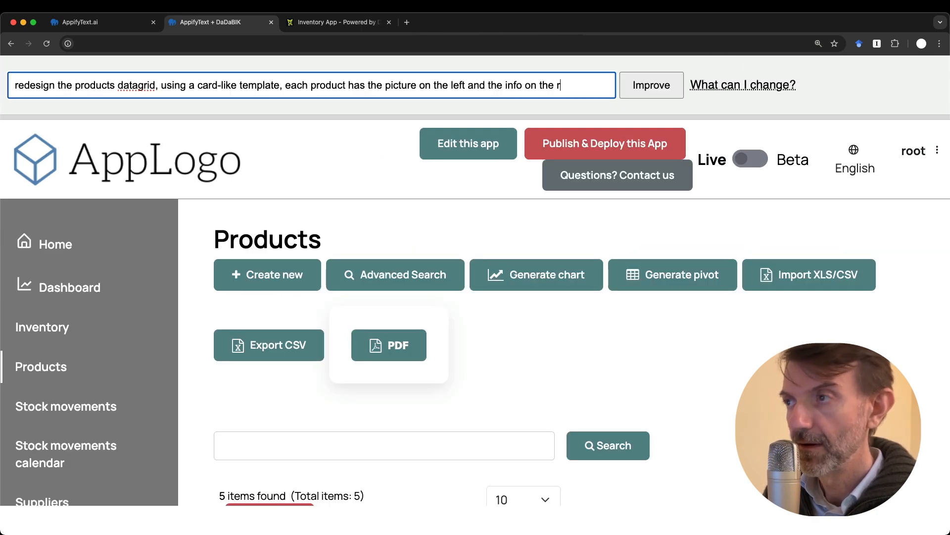
left_click(661, 92)
key("super+minus")
key("super+minus")
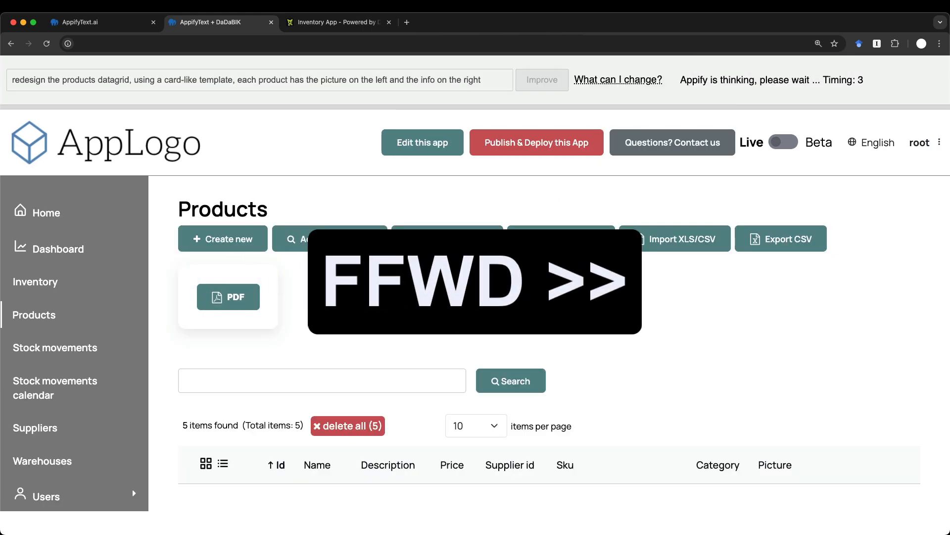
scroll(665, 268, "down", 4)
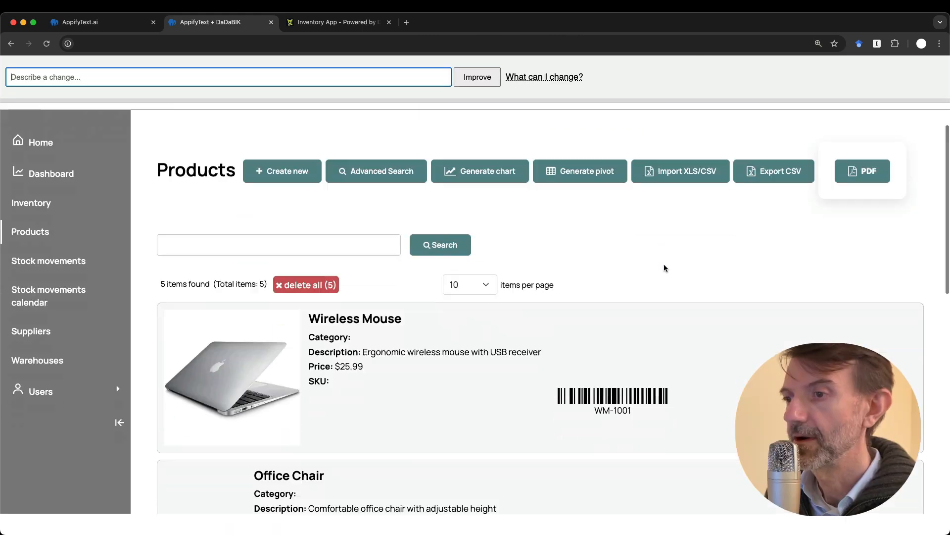
scroll(664, 268, "down", 5)
scroll(664, 268, "up", 5)
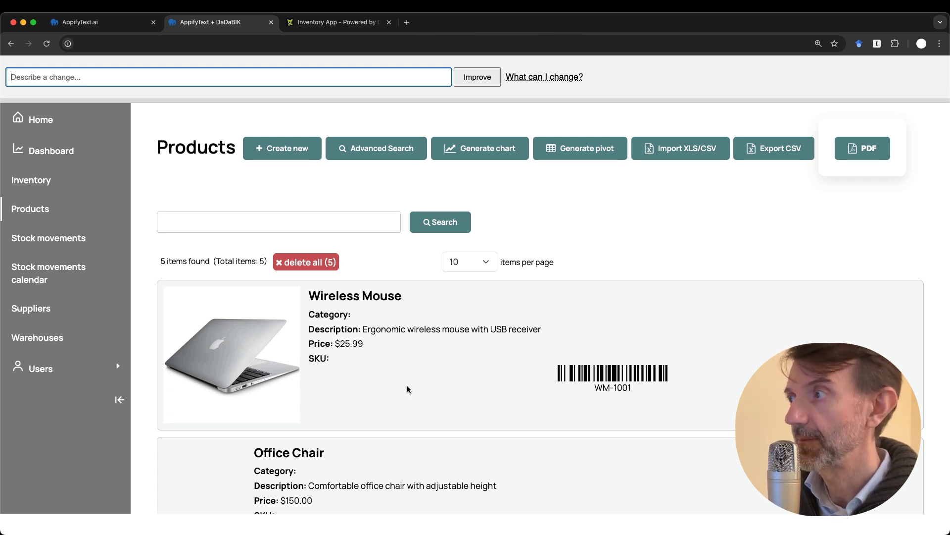
scroll(736, 243, "down", 2)
scroll(736, 243, "up", 4)
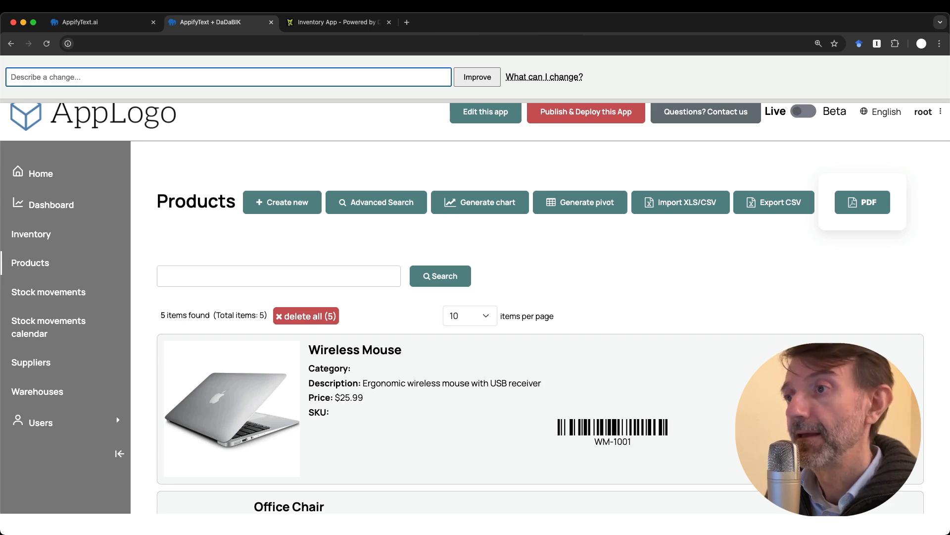
scroll(369, 183, "up", 1)
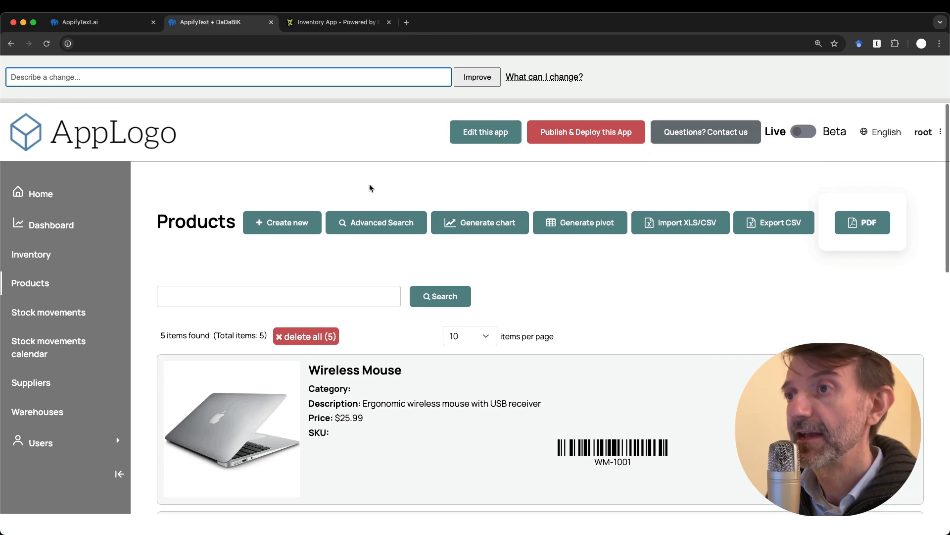
Compare the Products page with the DEV AREA, then open the inventory table's Forms configurator
left_click(326, 31)
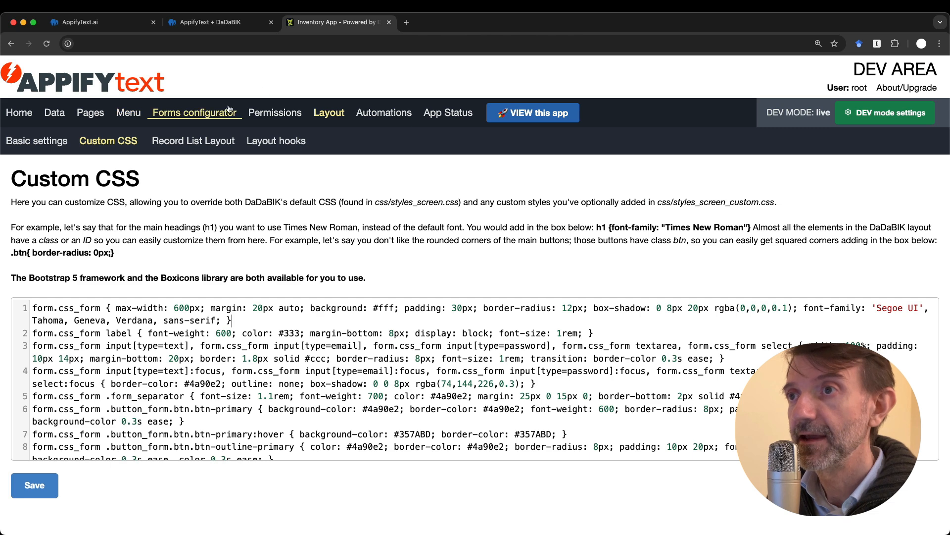
left_click(214, 25)
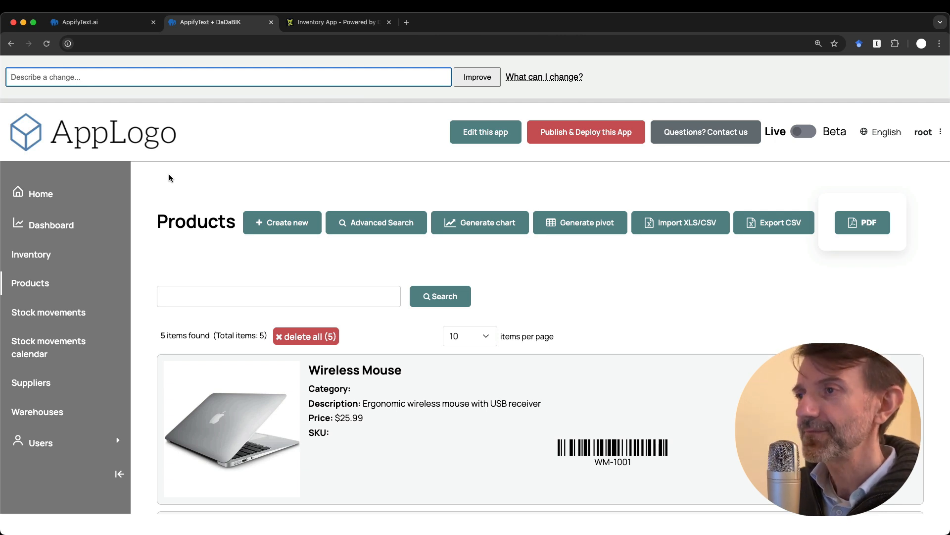
left_click(319, 23)
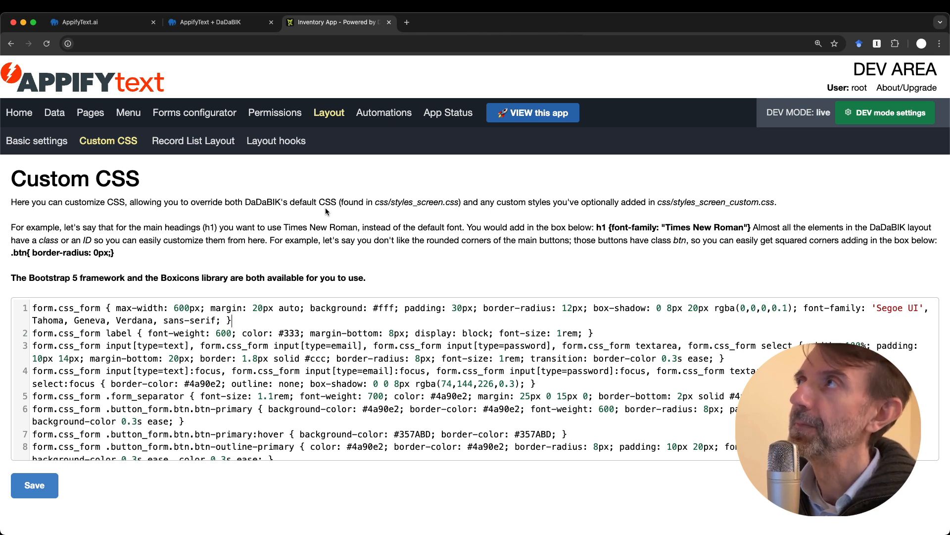
left_click(209, 26)
left_click(340, 24)
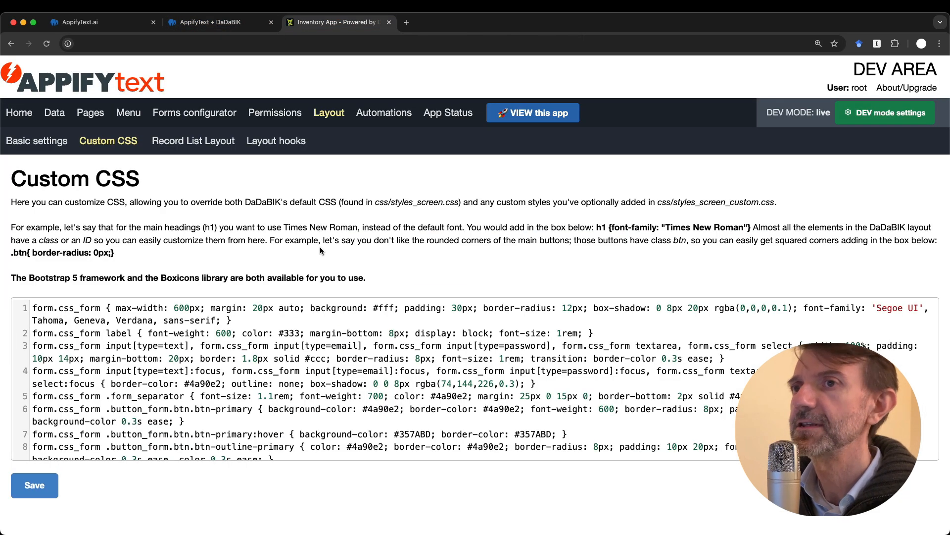
left_click(193, 113)
scroll(201, 421, "down", 10)
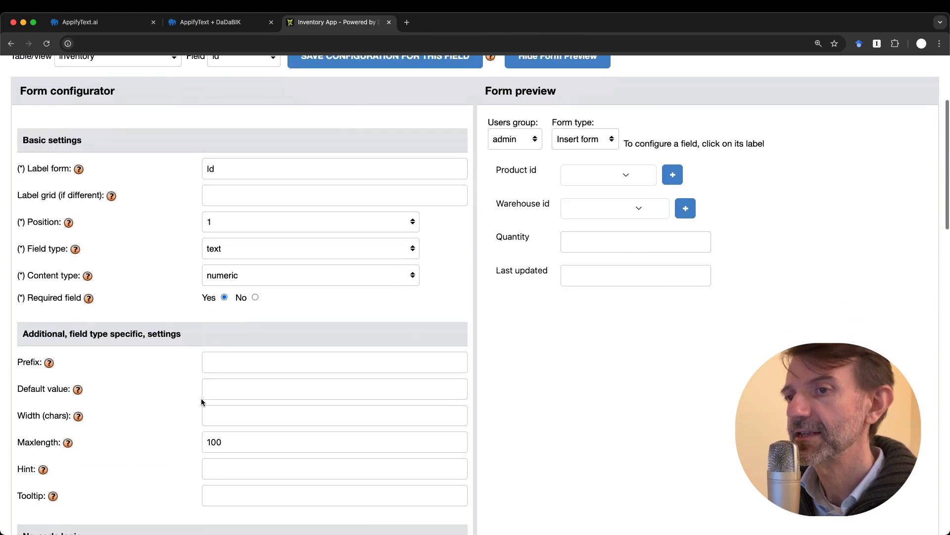
Switch back to the running app's tab to view the card-style Products list
scroll(155, 430, "up", 10)
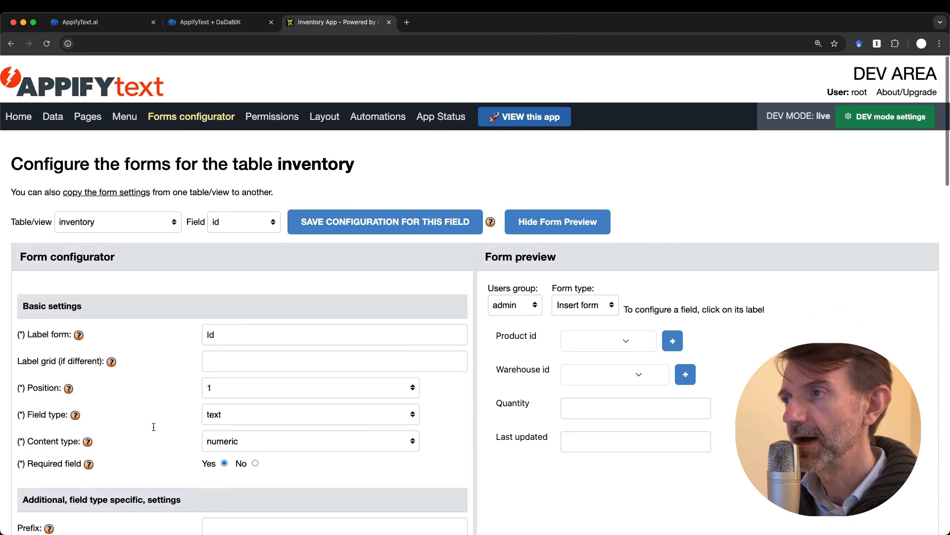
key("ctrl+shift+Tab")
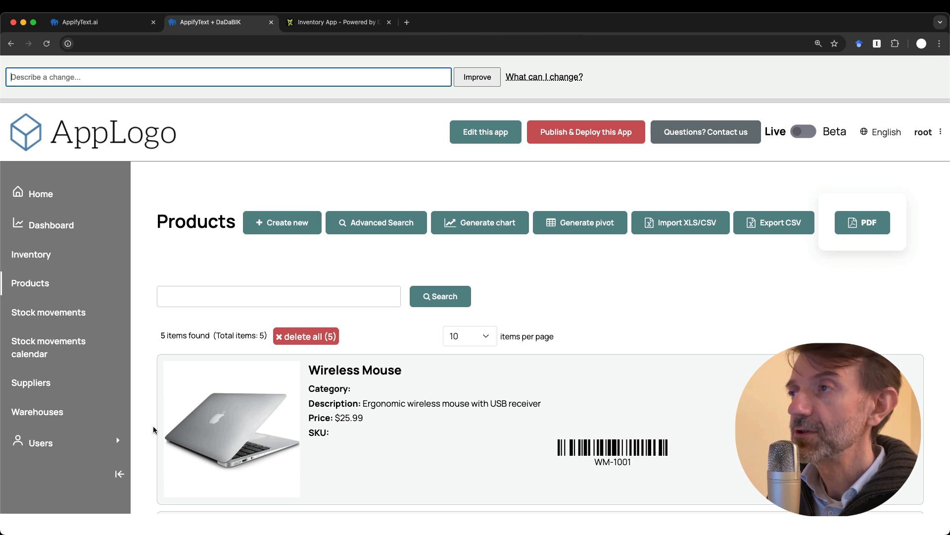
Scroll through the Register on Appifytext page to review the sign-up form
scroll(371, 474, "down", 2)
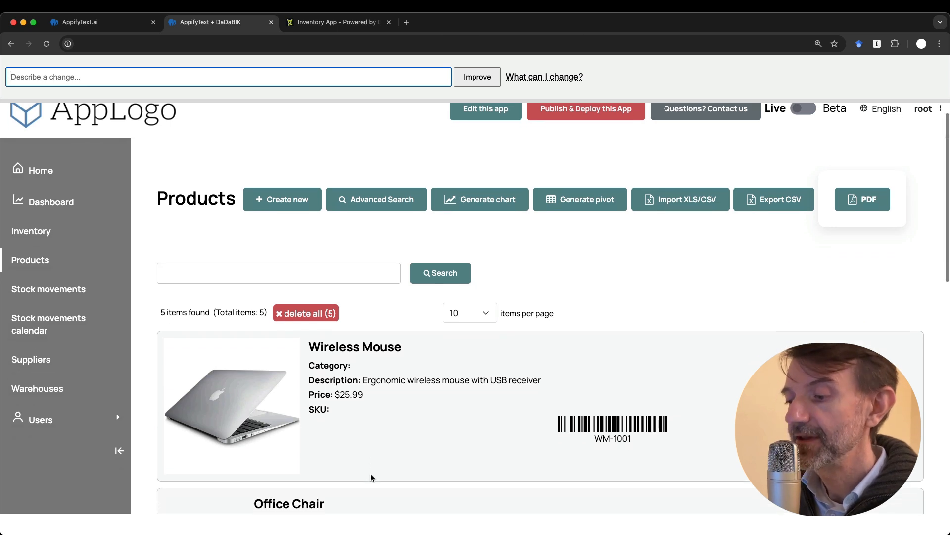
scroll(371, 474, "up", 1)
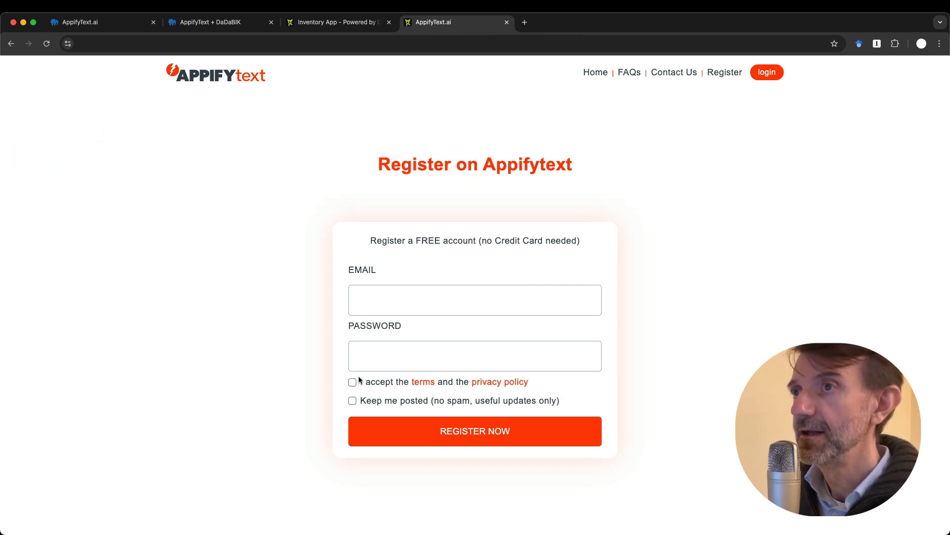
Return to the Inventory App's card-style Products list of 5 items, led by Wireless Mouse
left_click(203, 22)
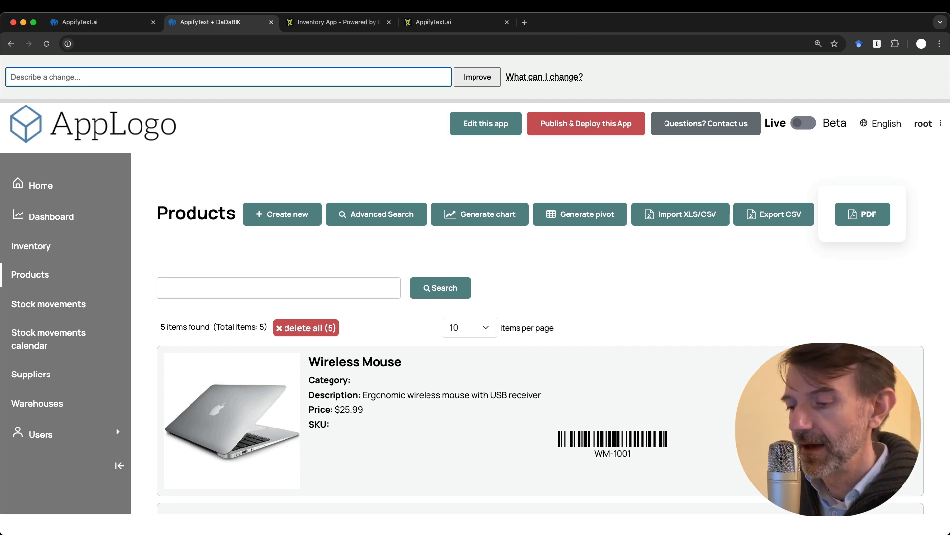
Open the DEV AREA Menu Preview listing the admin's menu items from Home through Warehouses
left_click(349, 140)
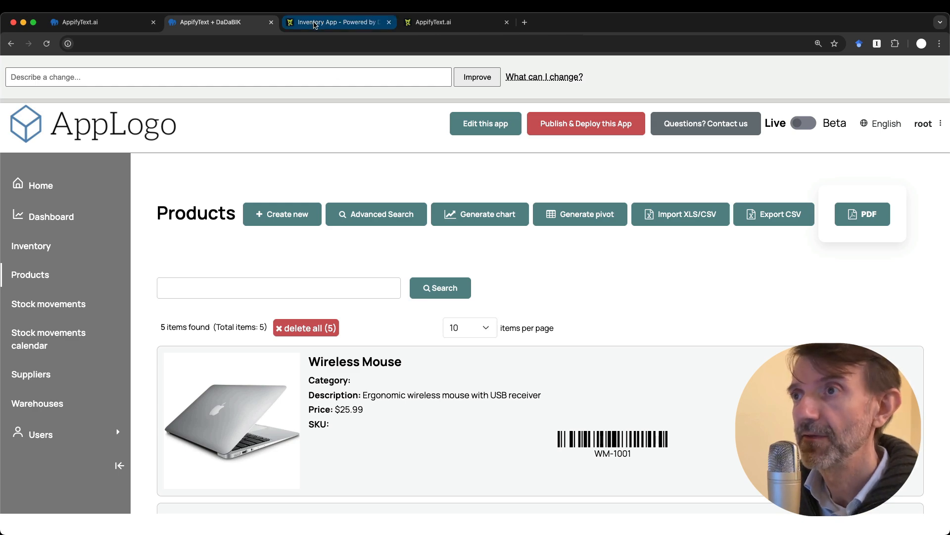
left_click(333, 22)
left_click(125, 112)
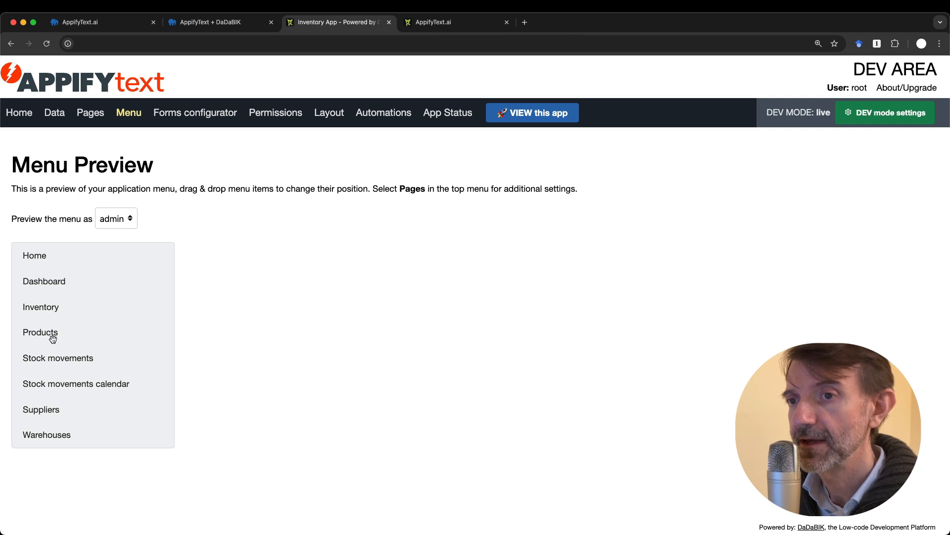
Move Products below Stock movements calendar in the menu and reload the app to confirm
left_click_drag(50, 333, 57, 391)
left_click(228, 24)
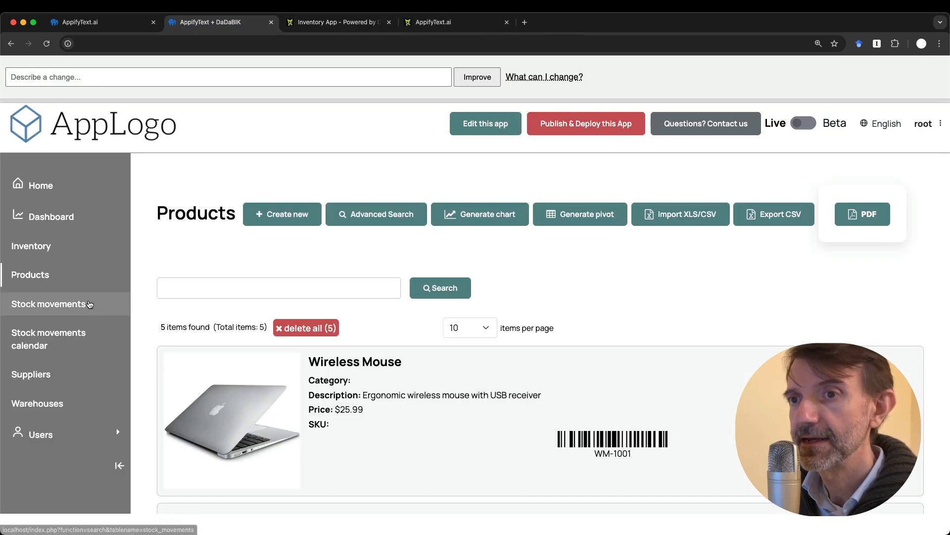
key("super+r")
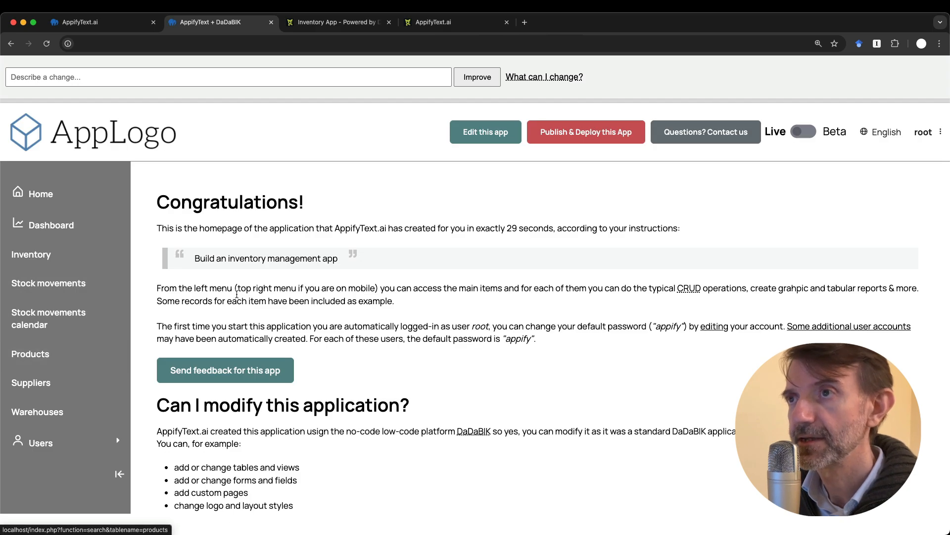
key("ctrl+Tab")
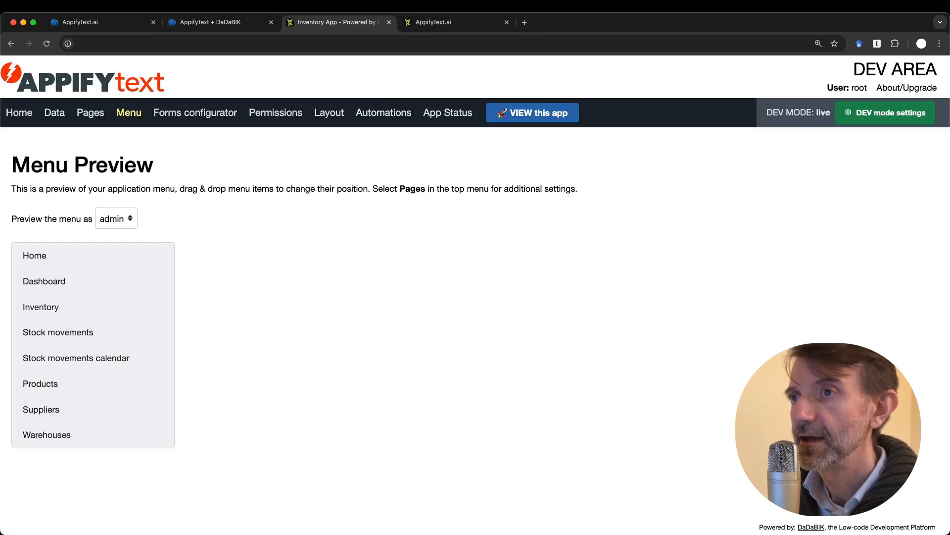
left_click(200, 115)
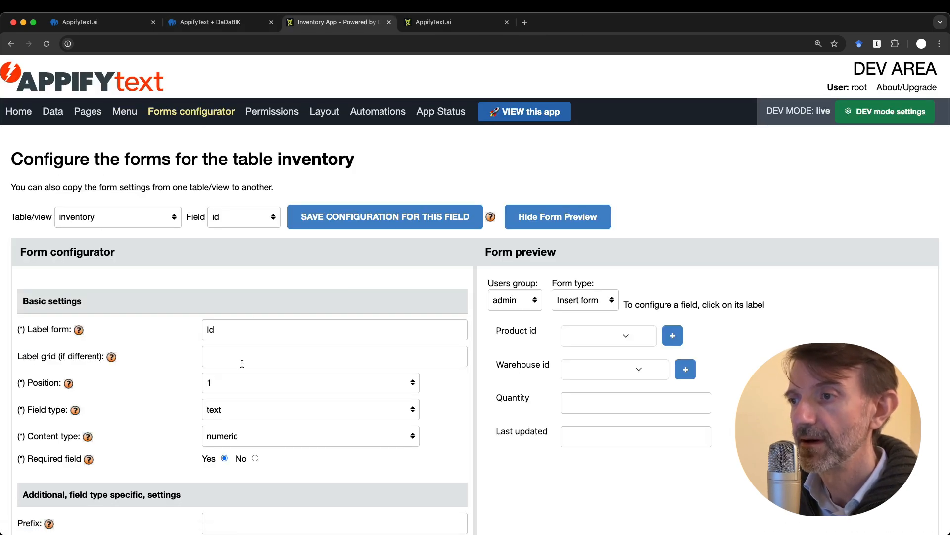
Append 'fnsadkjfladsj' to the inventory product_id form label, then go back to the app homepage
left_click(239, 220)
left_click(239, 230)
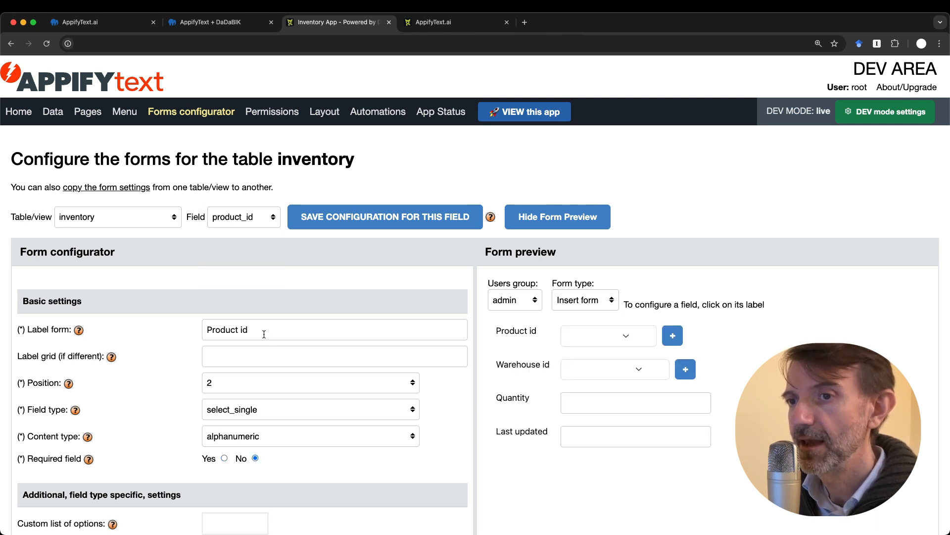
left_click(264, 334)
type("fnsadkjfladsj")
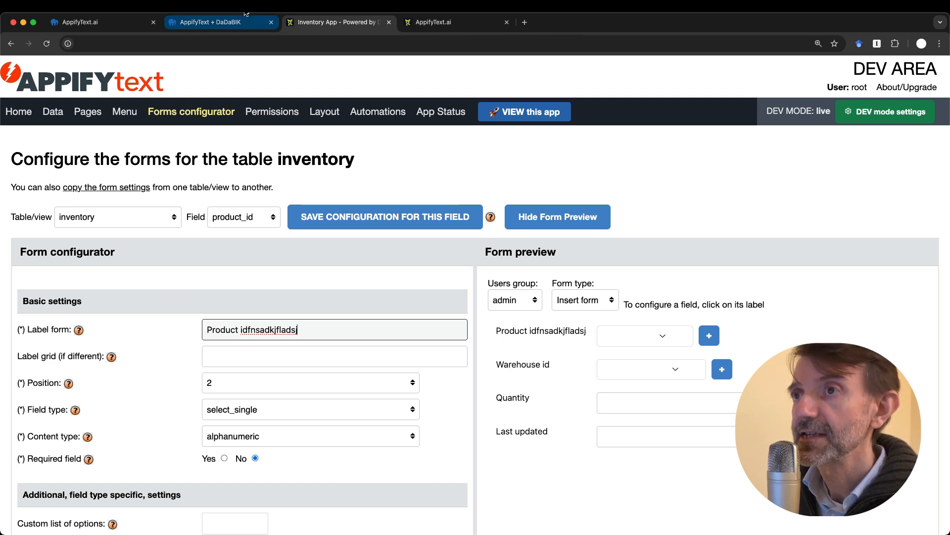
left_click(213, 23)
left_click(174, 74)
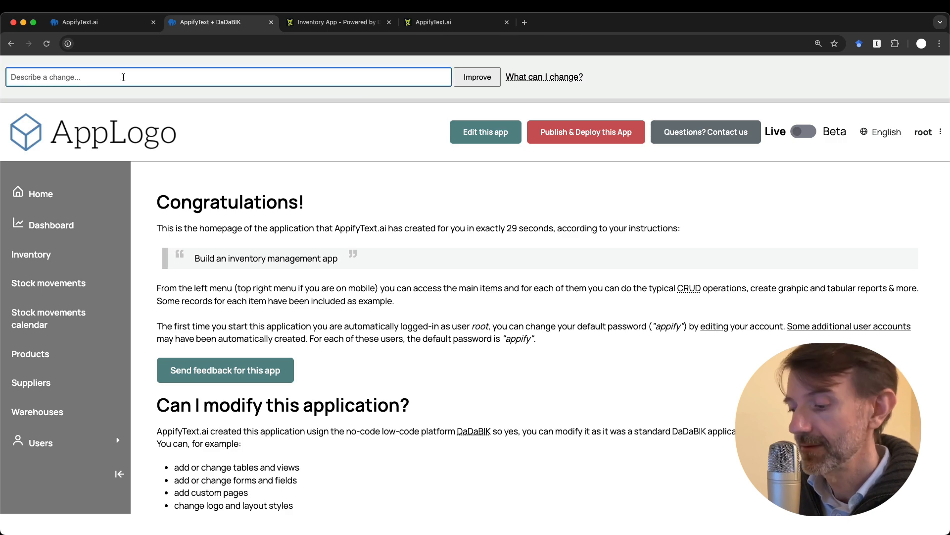
Zoom in on the app homepage and slightly reduce zoom on the forms configurator
key("super+plus")
key("super+plus")
key("super+plus")
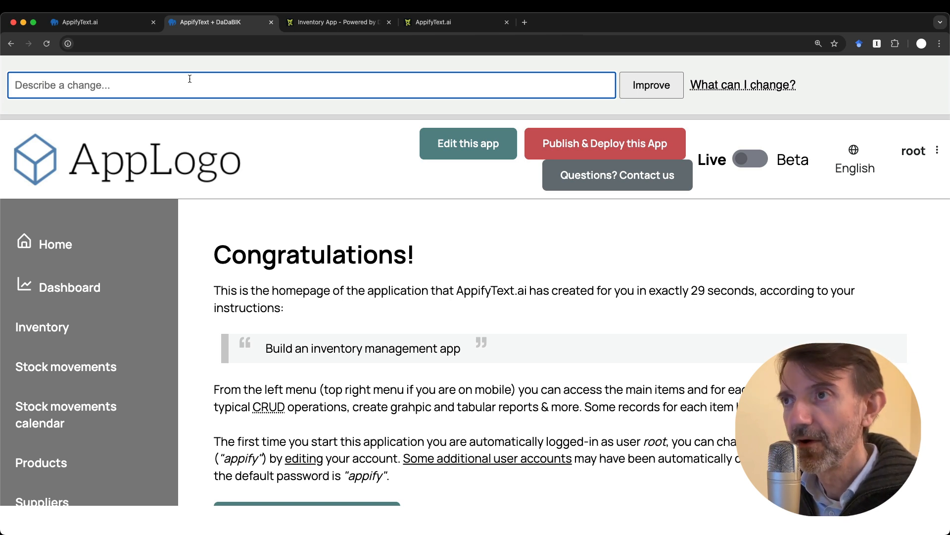
left_click(322, 22)
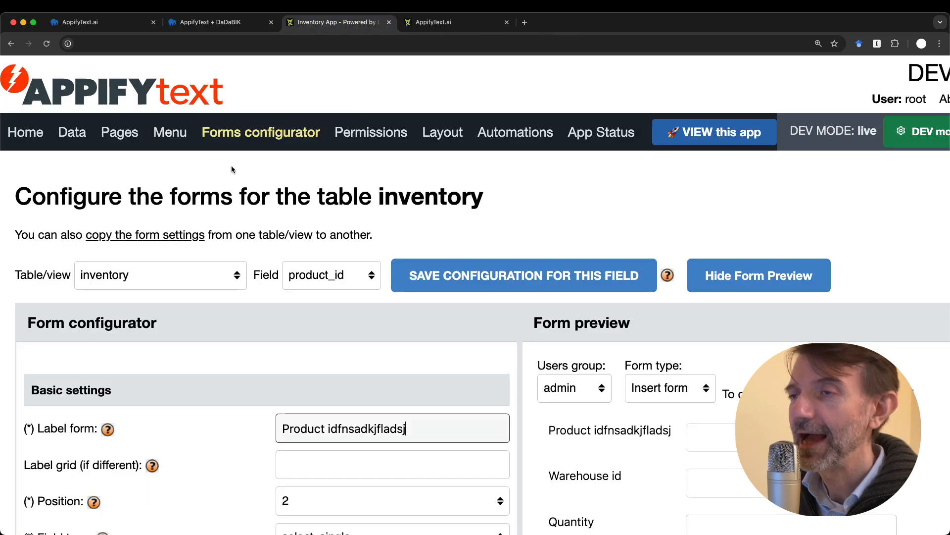
key("super+minus")
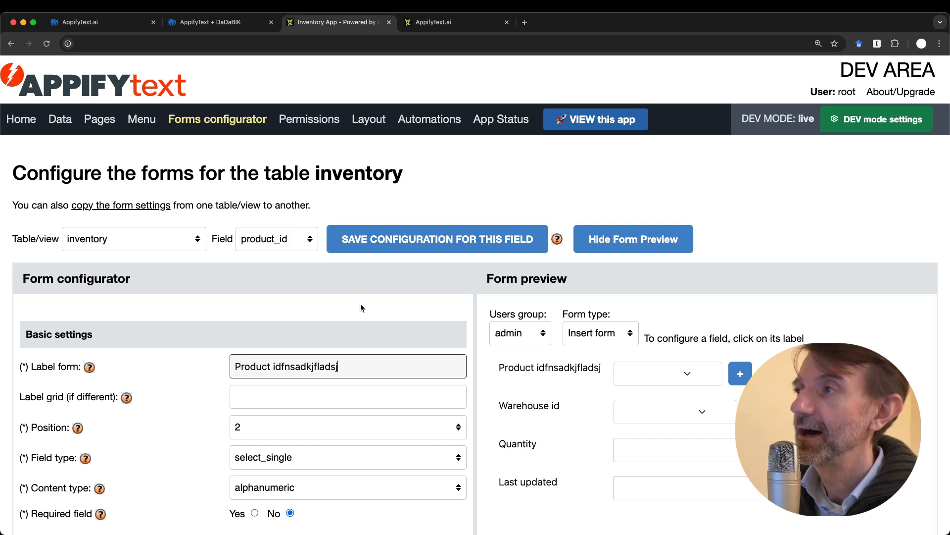
left_click(231, 23)
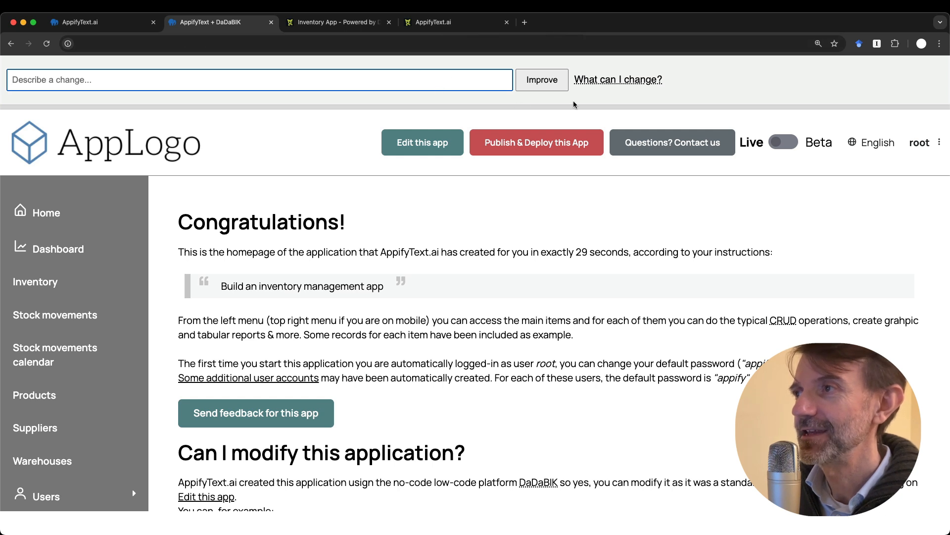
mouse_move(613, 79)
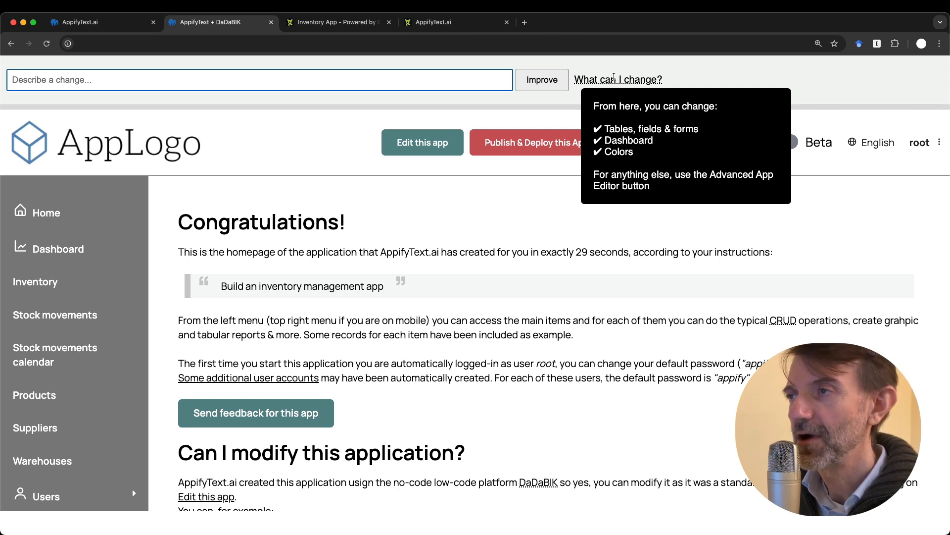
left_click(384, 112)
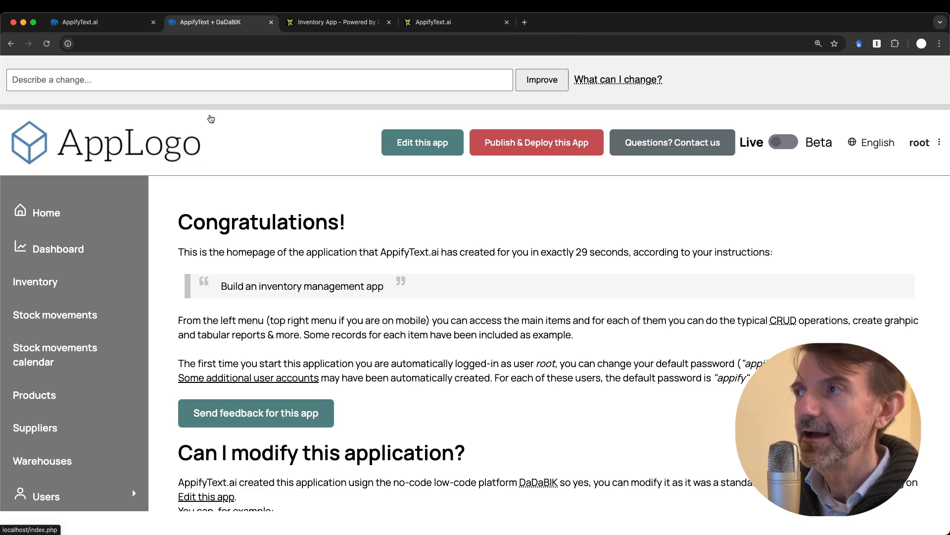
Reset the forms configurator to normal size and show the inventory product_id form configuration with preview
left_click(331, 25)
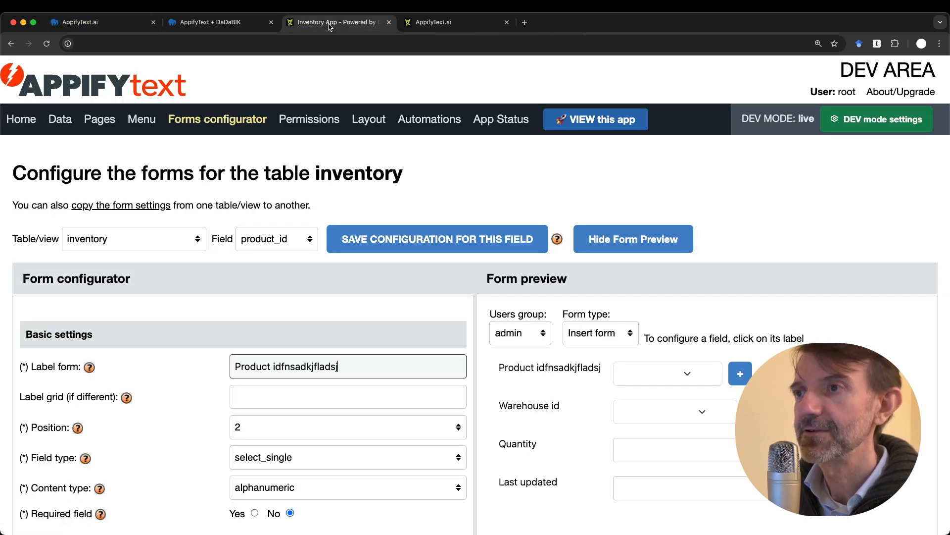
key("super+minus")
key("super+minus")
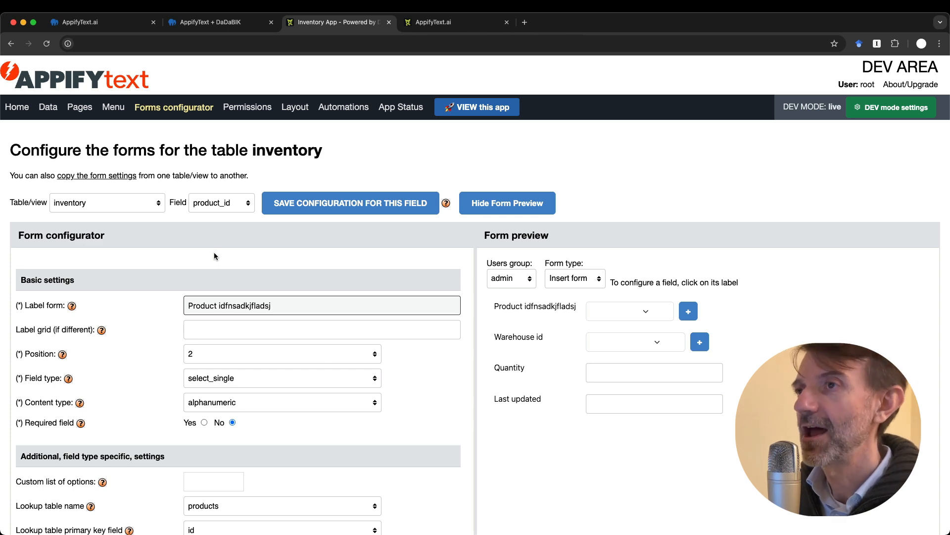
left_click(213, 21)
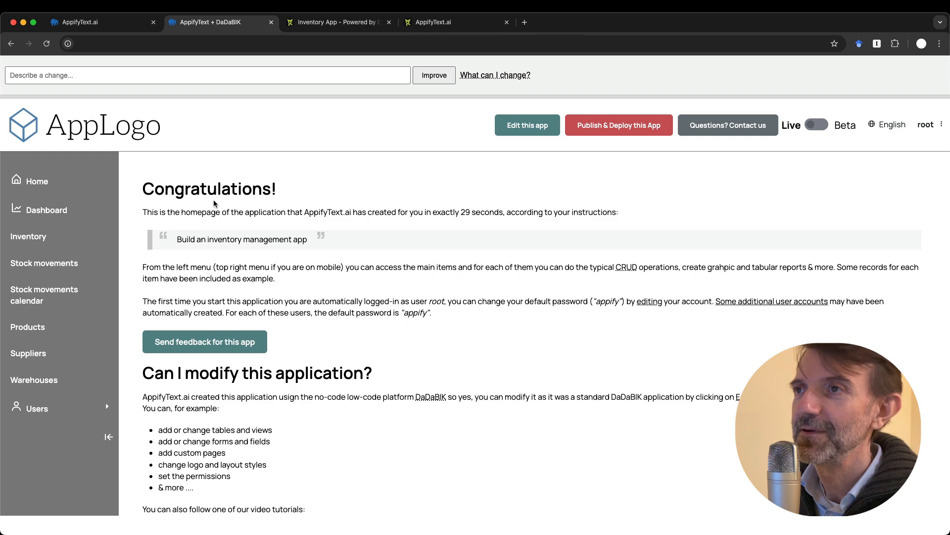
left_click(321, 24)
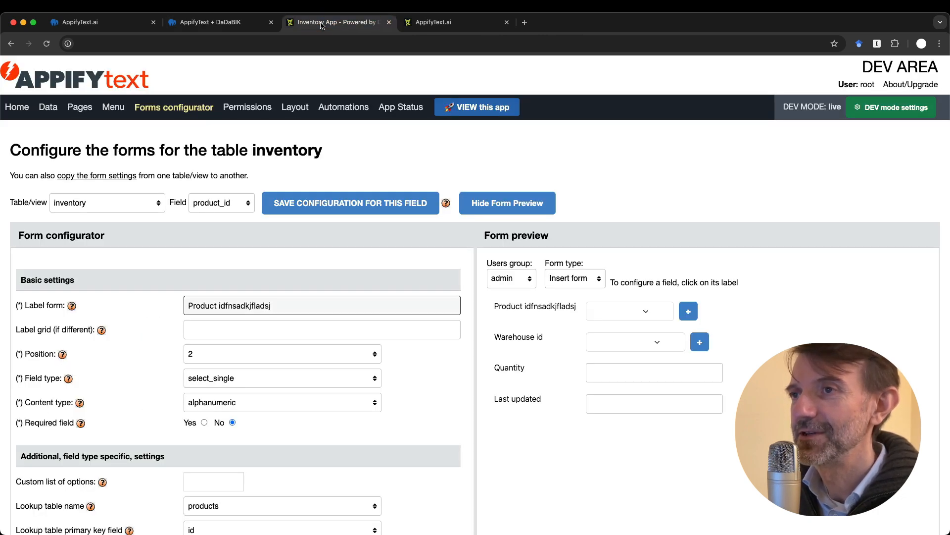
Return to the Inventory App's Congratulations homepage and refocus the browser window
left_click(241, 27)
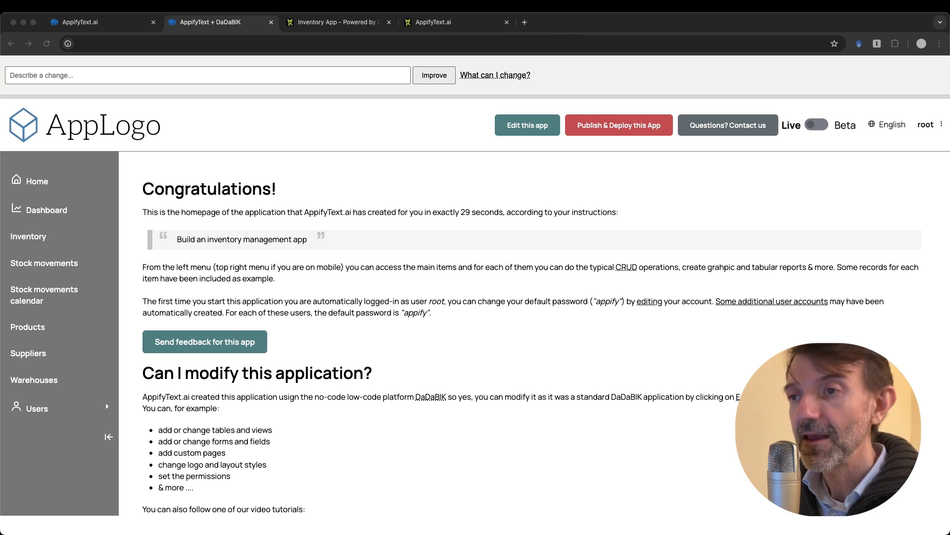
left_click(415, 172)
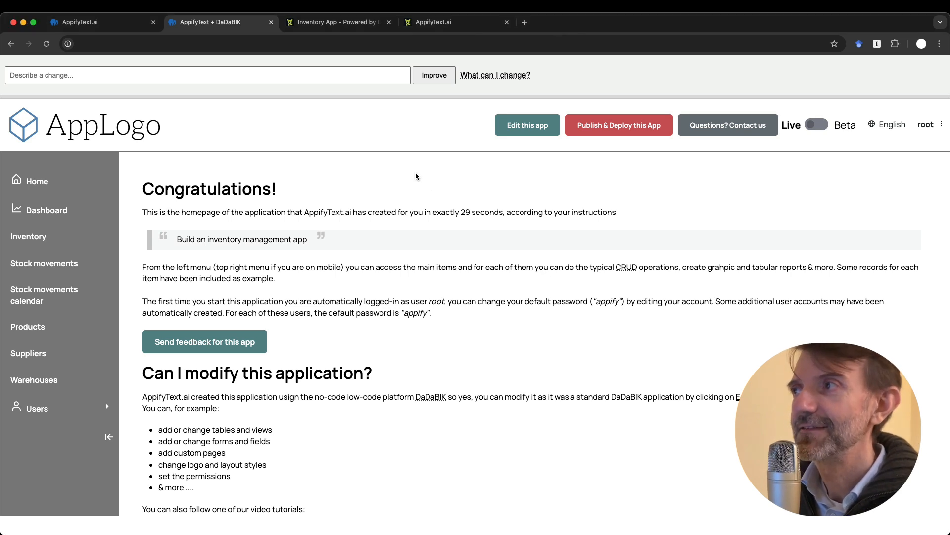